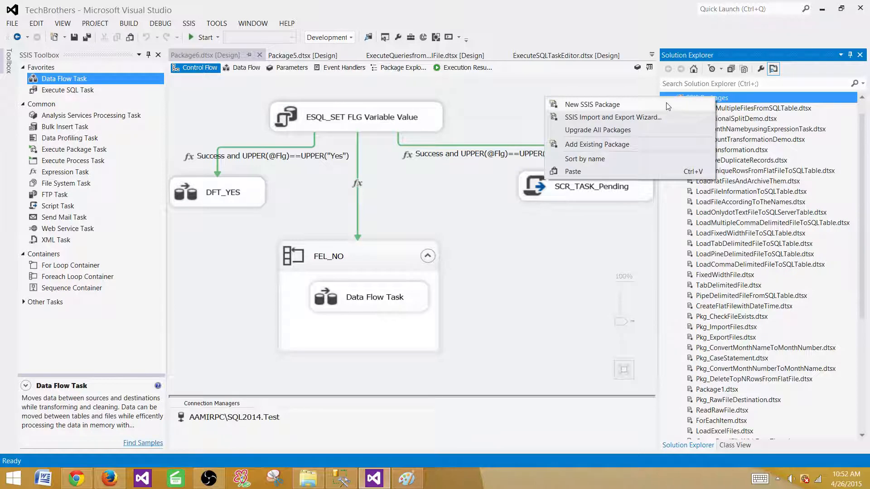
Add a new SSIS package to the project, rename it Pkg_ASia_Europe_FileLoad.dtsx and open it in the designer
left_click(686, 105)
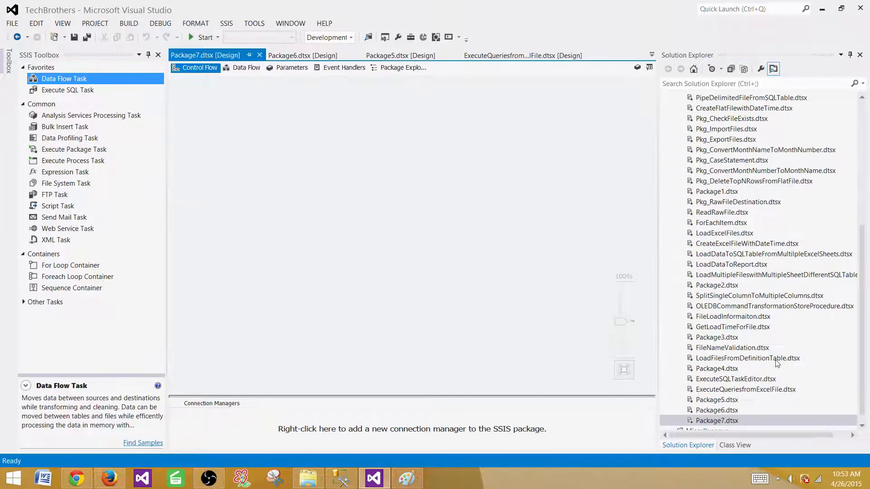
left_click(712, 423)
left_click(726, 422)
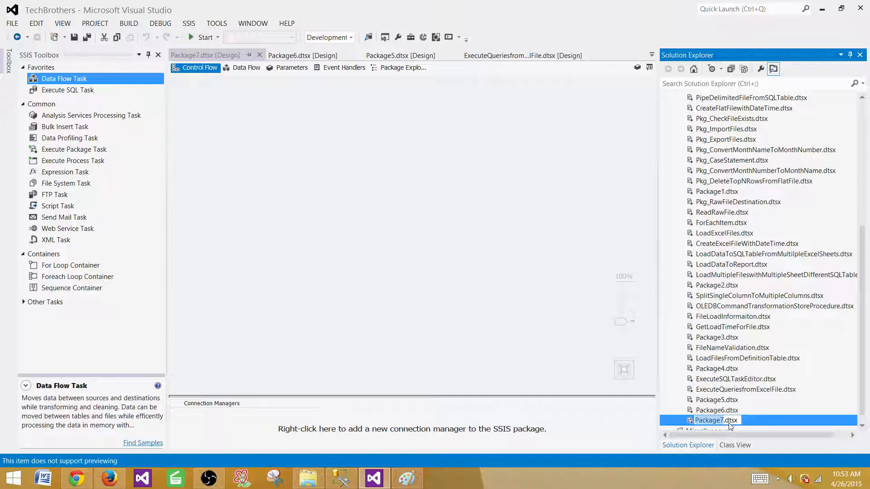
type("Pkg_ASia_Europe_FileLoad")
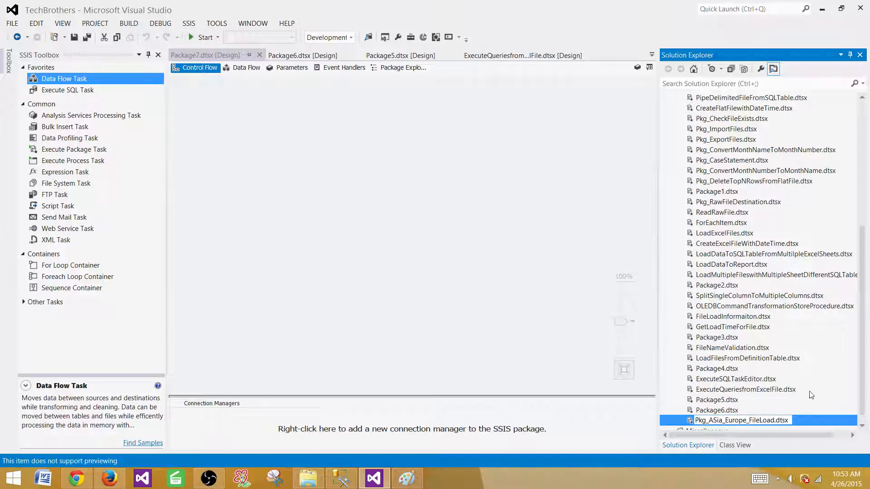
left_click(816, 397)
left_click(733, 410)
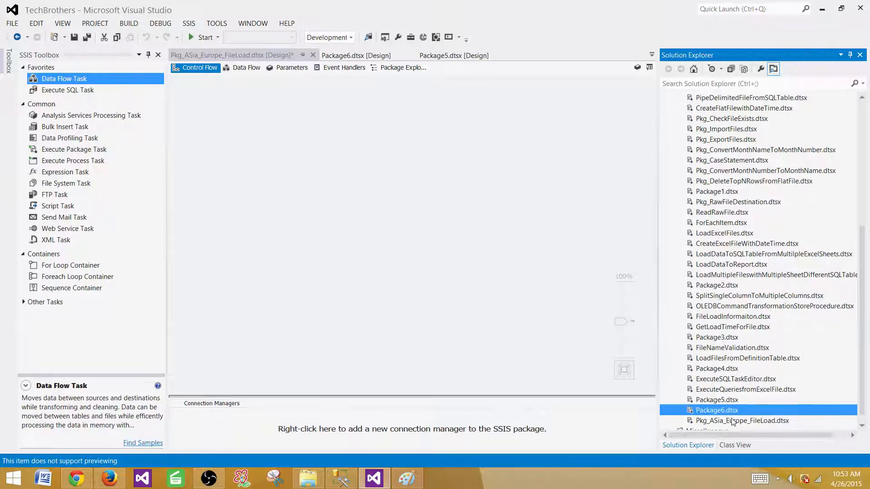
left_click(740, 421)
double_click(740, 422)
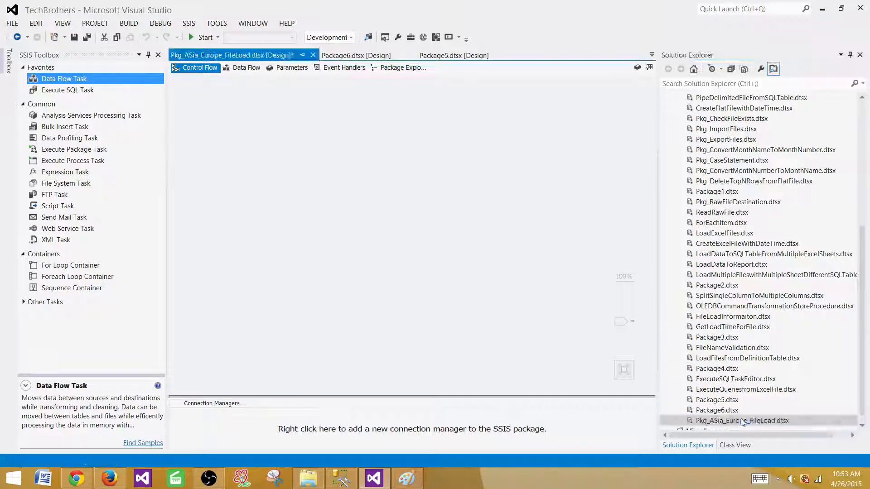
left_click(743, 421)
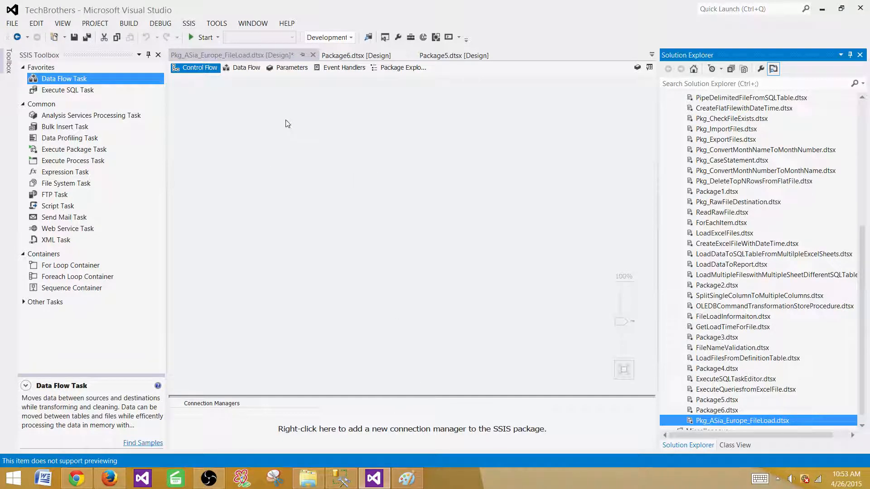
Add an Execute SQL Task to the control flow and name it ESQL_GEt Folder Paths
left_click_drag(75, 90, 306, 116)
left_click(377, 126)
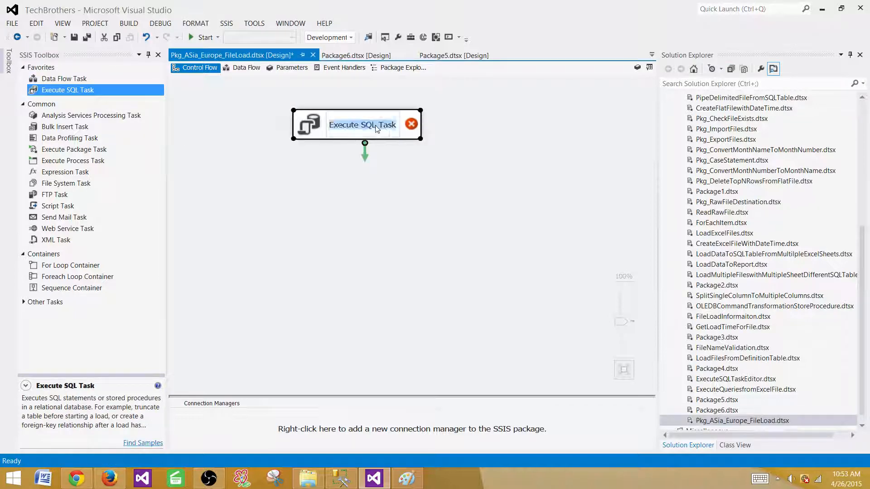
left_click(377, 126)
left_click(397, 125)
left_click_drag(397, 125, 333, 120)
type("ESQL")
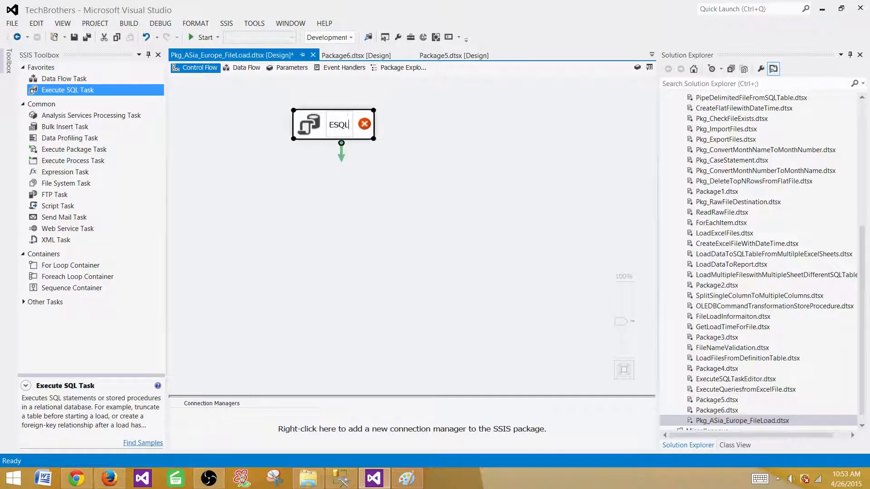
type("_GEt F")
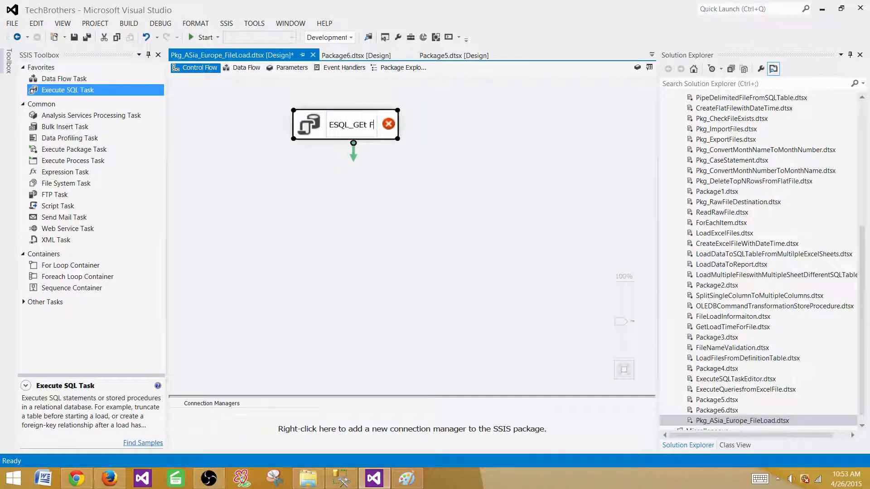
type("older ")
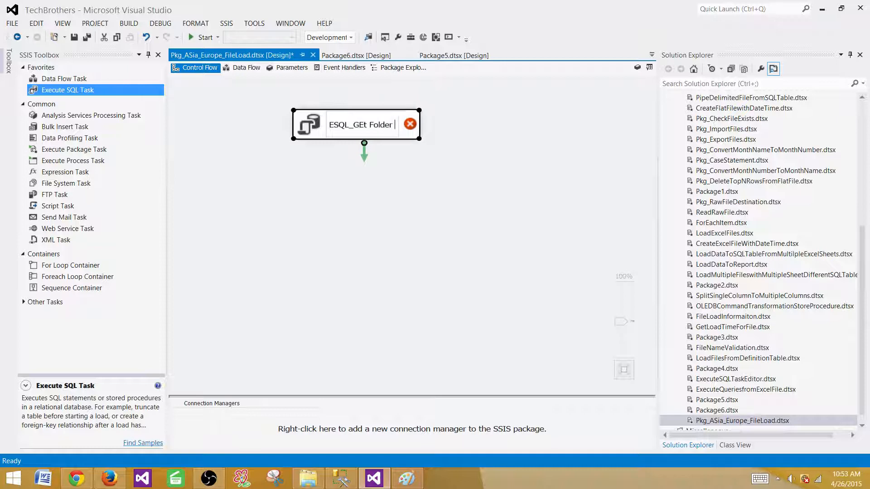
type("Paths")
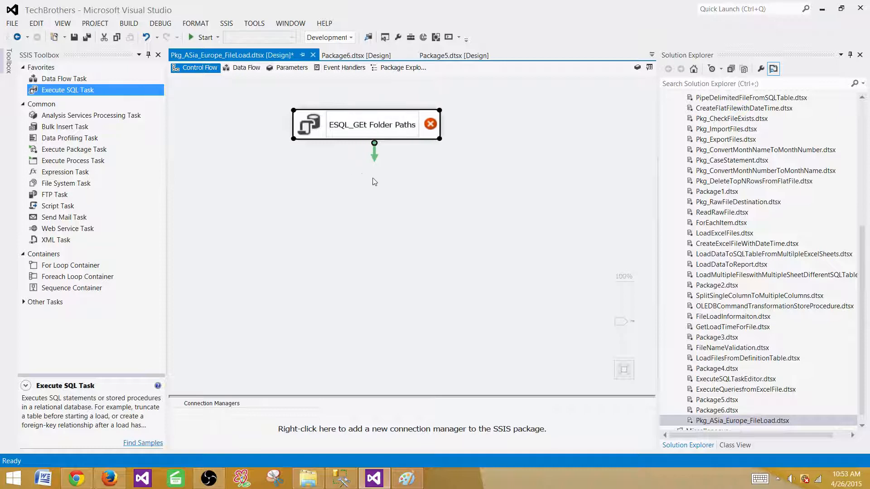
key("Return")
Start a new connection for the ESQL_GEt Folder Paths task and delete the saved AAMIRPC\SQL2014.Test data connection
double_click(392, 127)
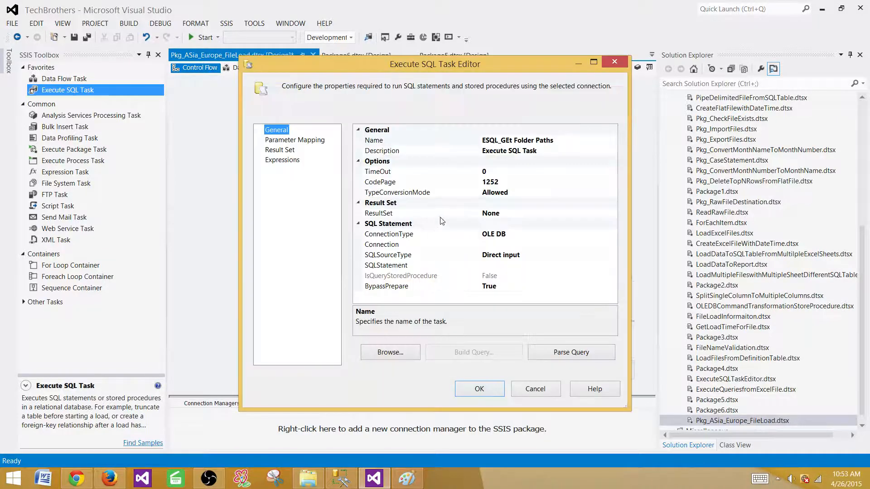
left_click(576, 244)
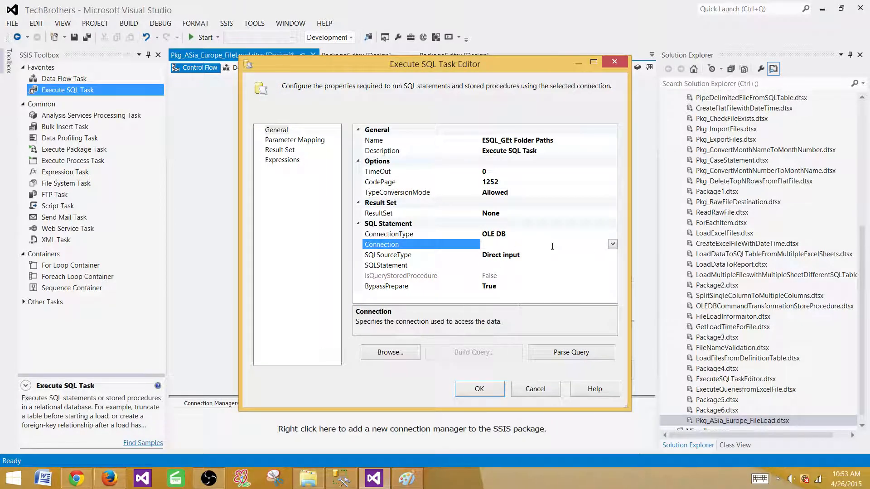
left_click(612, 245)
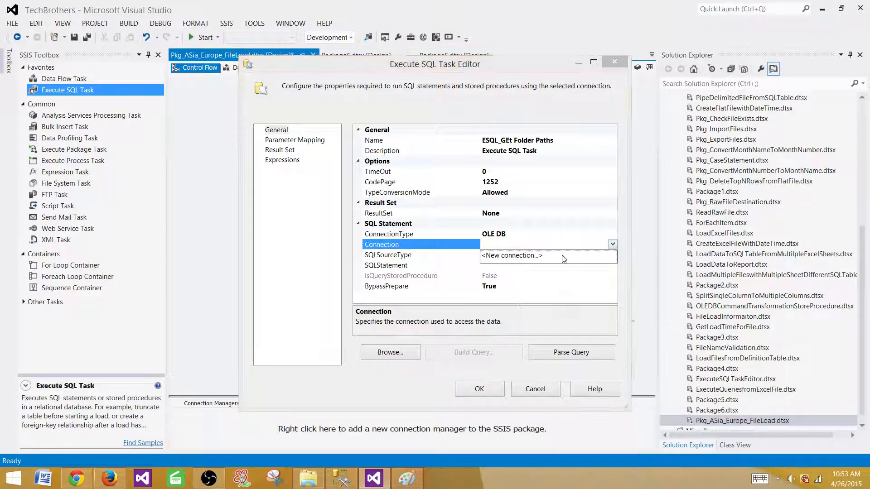
left_click(529, 254)
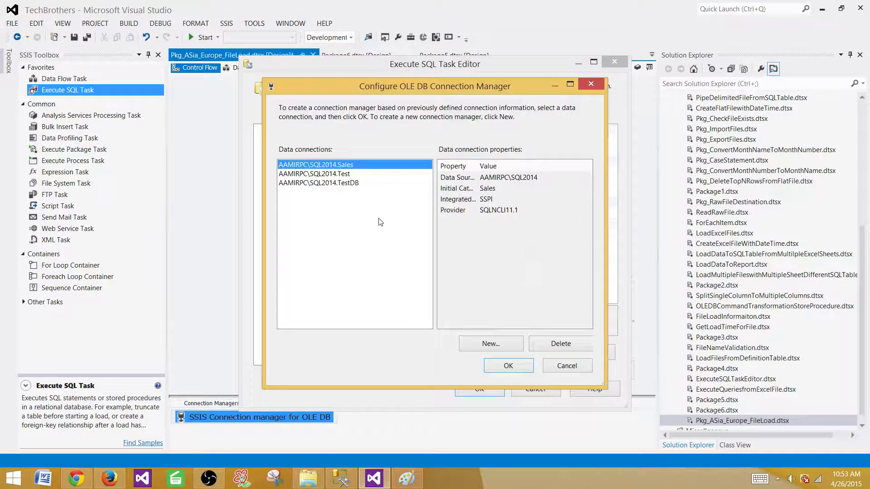
left_click(308, 174)
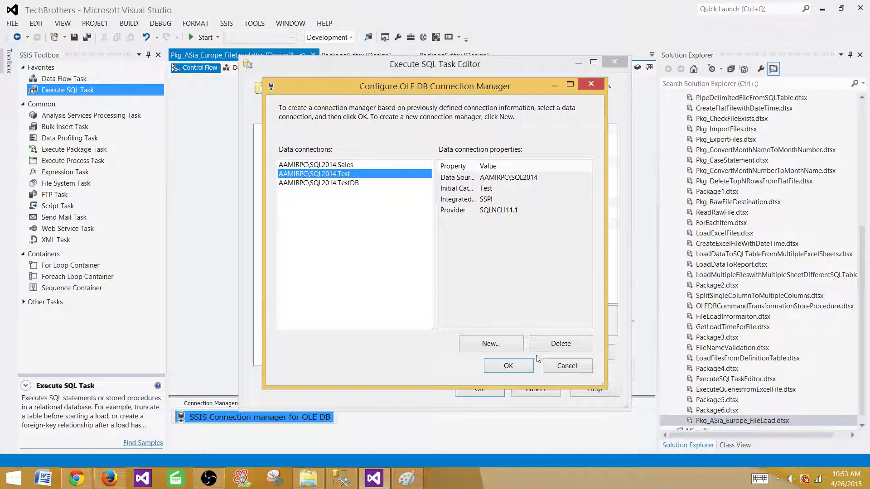
left_click(553, 347)
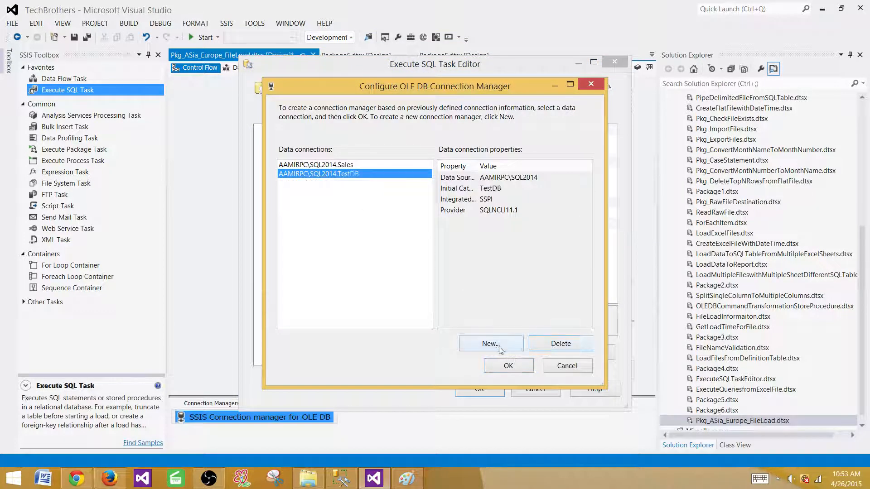
Create and test an OLE DB connection to the test database on server AAMIRPC\SQL2014, and assign it to the task
left_click(471, 344)
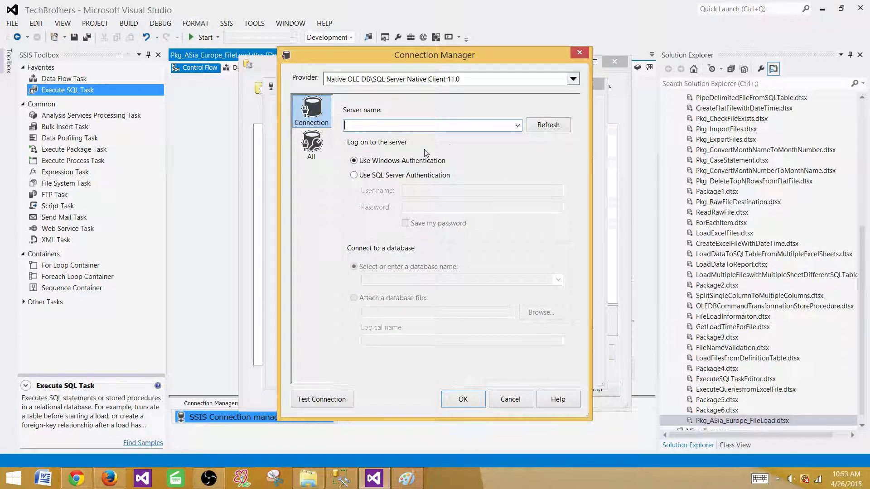
left_click(518, 126)
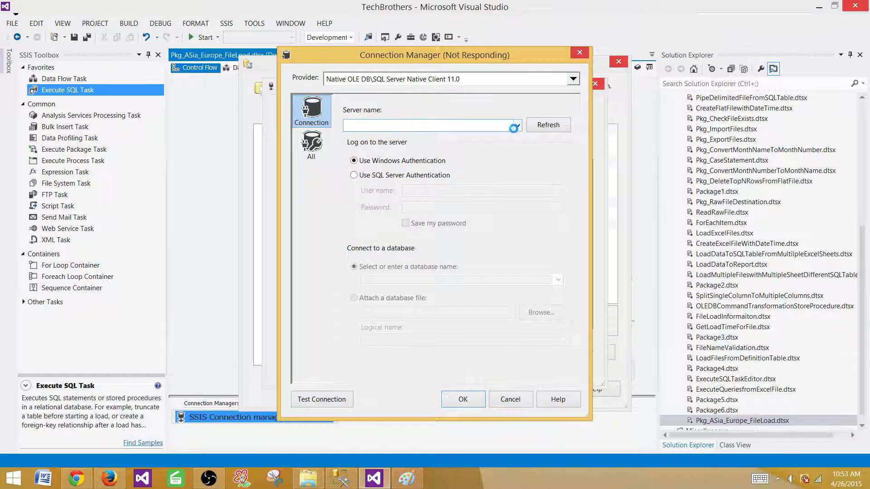
left_click(422, 136)
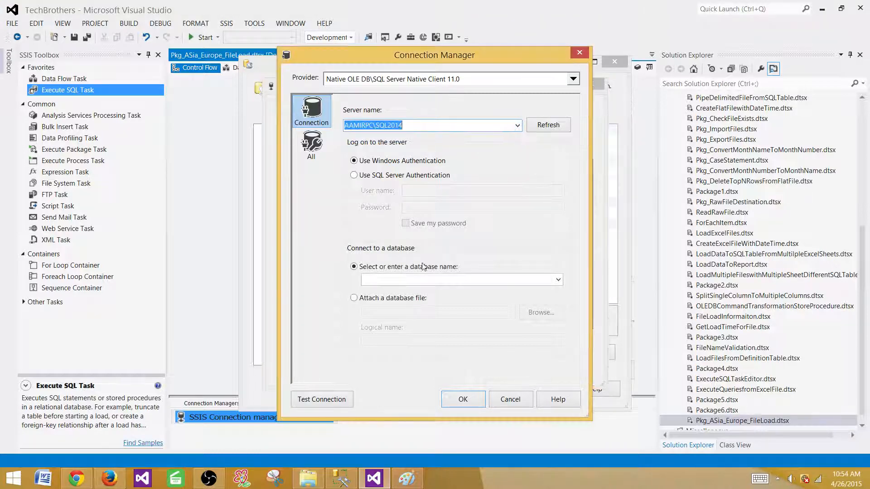
left_click(430, 279)
type("test")
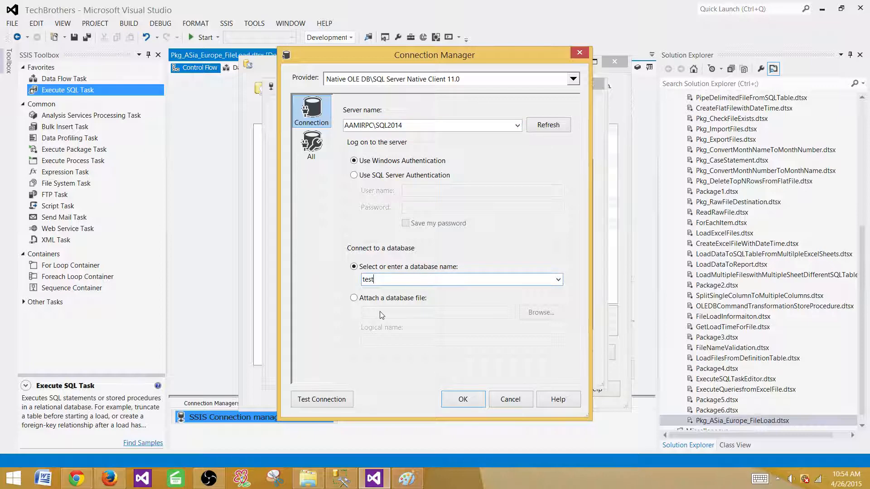
left_click(329, 396)
left_click(589, 254)
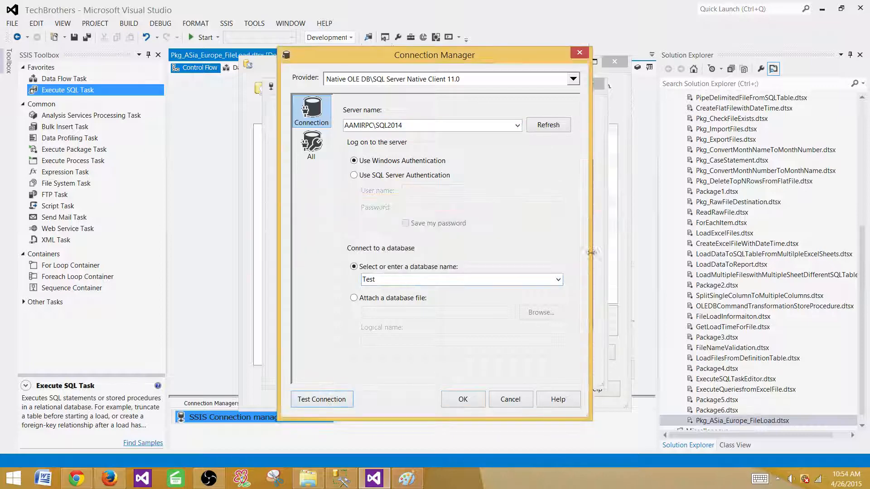
left_click(462, 399)
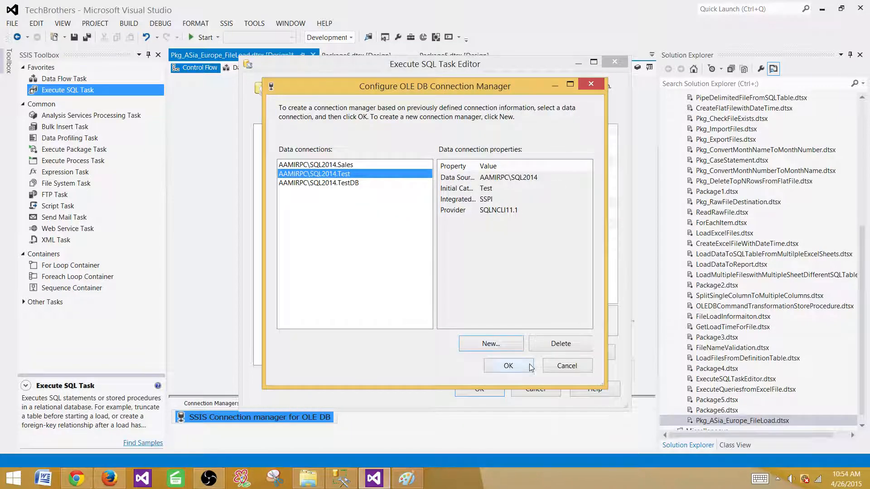
left_click(508, 364)
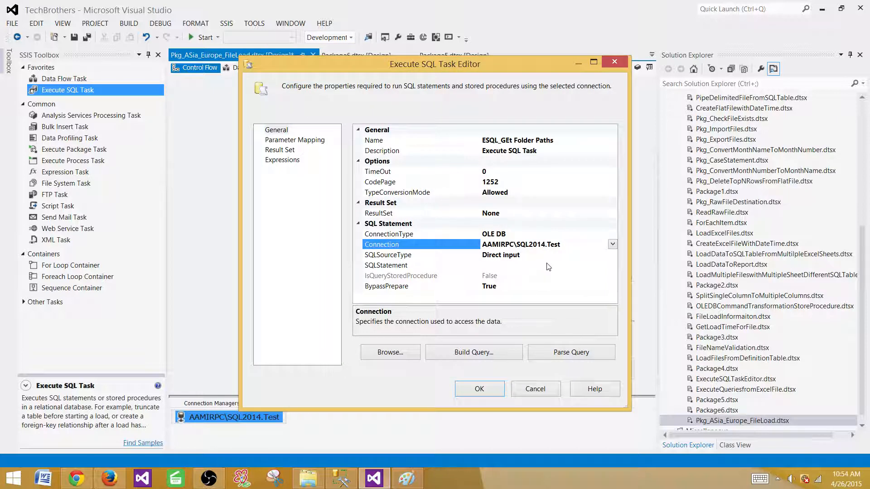
Begin the task's SQL statement with Select and switch to SQL Server Management Studio
left_click(579, 268)
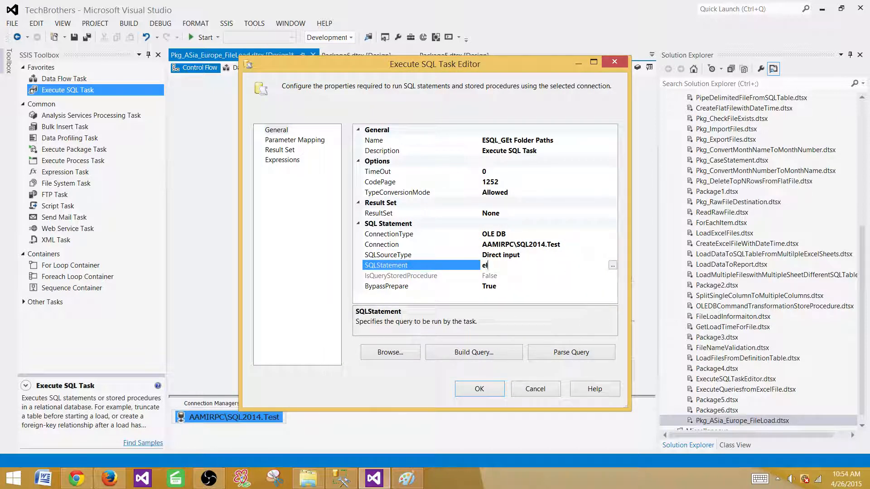
type("Select")
left_click(341, 478)
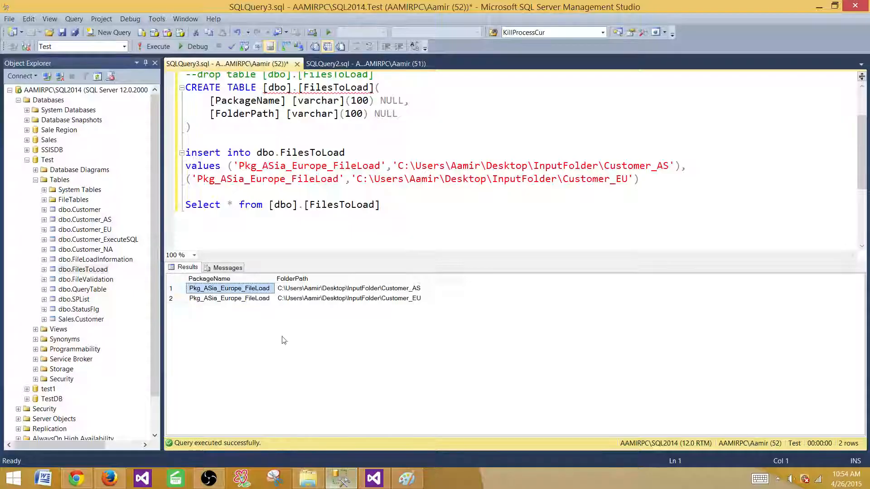
Duplicate the query Select * from [dbo].[FilesToLoad] two lines below the original
left_click(396, 209)
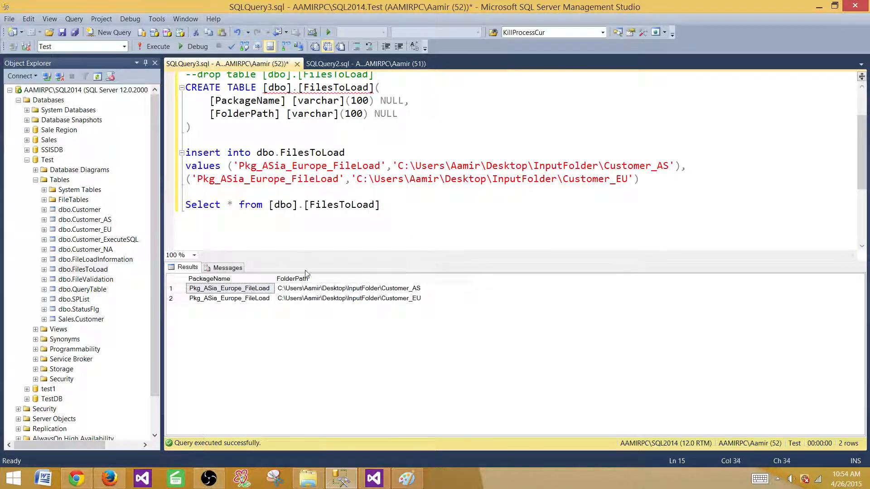
left_click_drag(385, 208, 184, 206)
right_click(207, 210)
left_click(235, 229)
left_click(405, 214)
key("Return")
key("Return")
key("ctrl+v")
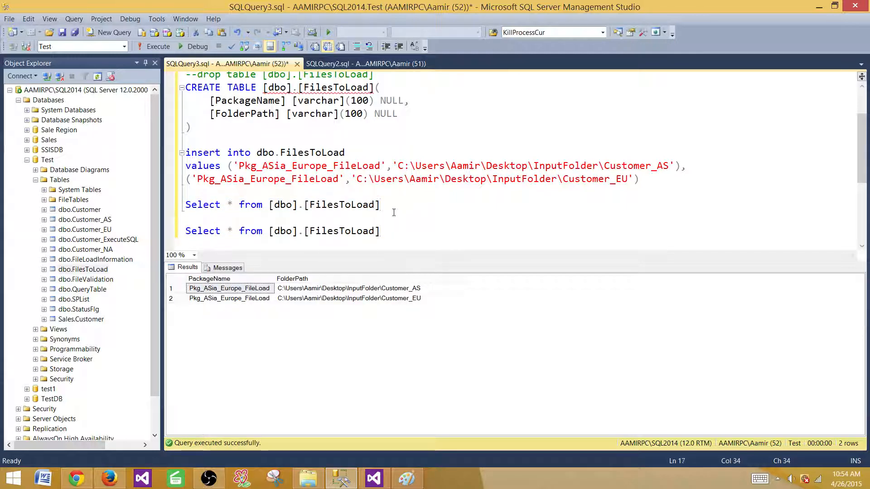
Replace the asterisk in the duplicated query with the FolderPath column
left_click(235, 231)
key("BackSpace")
type("Folderpath")
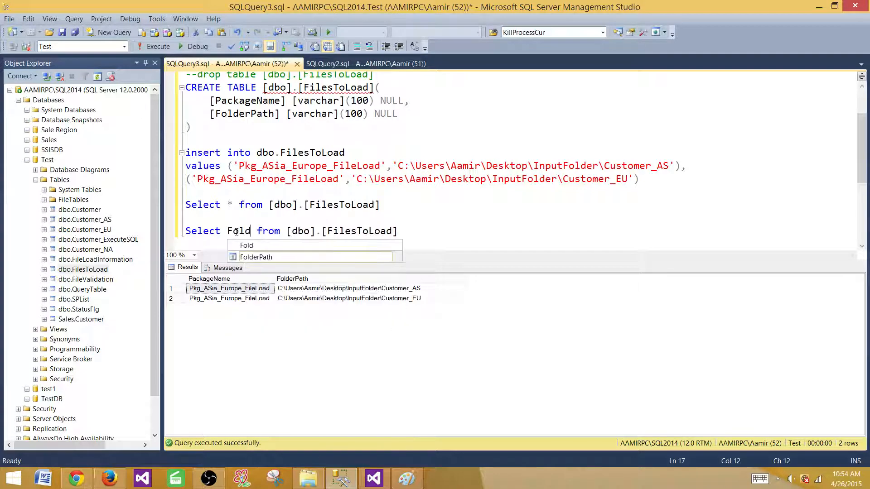
double_click(281, 260)
left_click(446, 232)
Complete the FolderPath column name in the duplicated query and start a where clause on the line below it
key("Return")
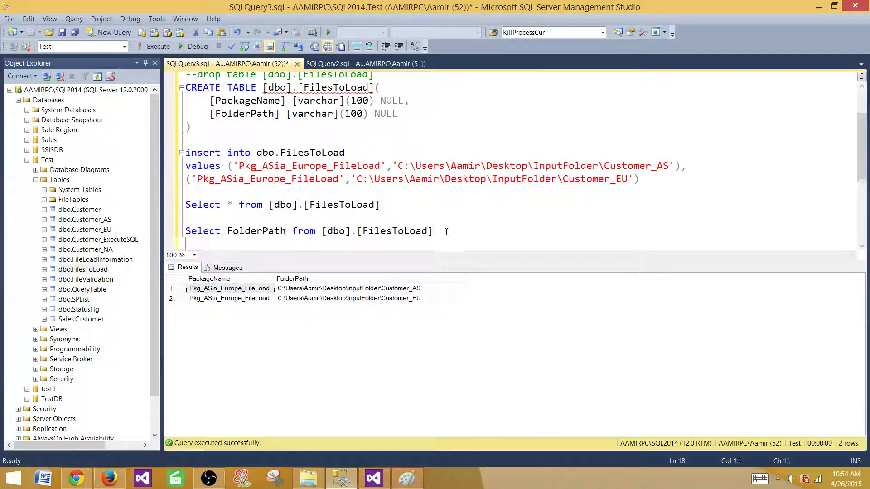
type("where")
left_click(256, 289)
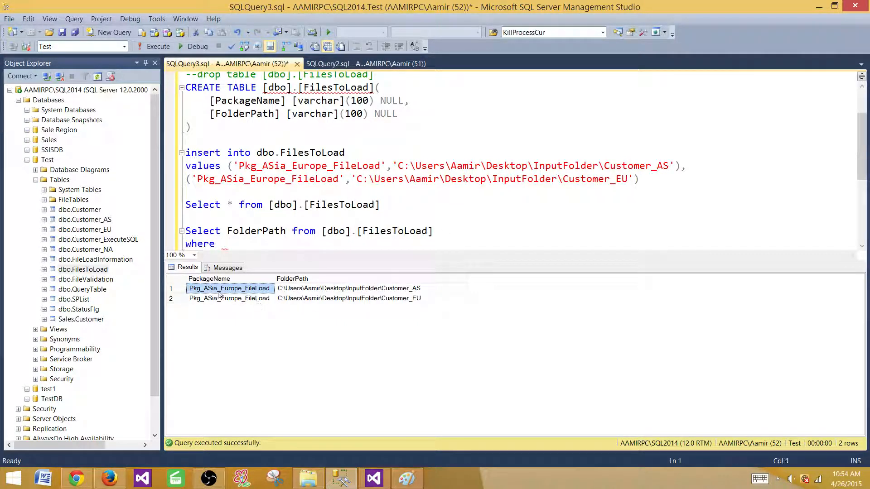
left_click(255, 231)
scroll(254, 226, "down", 1)
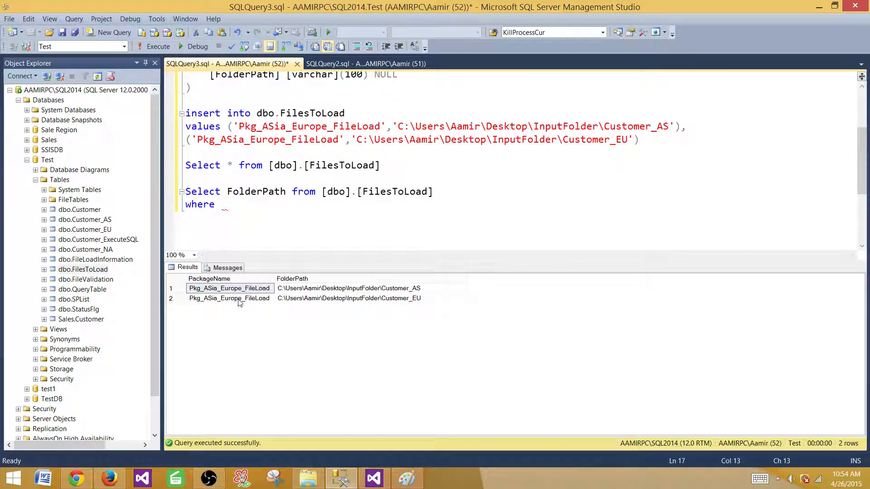
Copy the package name Pkg_ASia_Europe_FileLoad from the first row of the query results
left_click(238, 299)
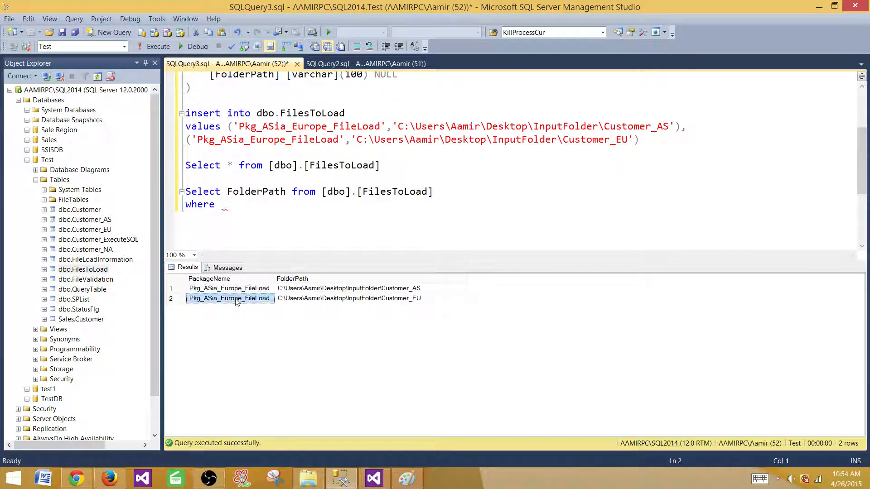
left_click(238, 289)
right_click(247, 289)
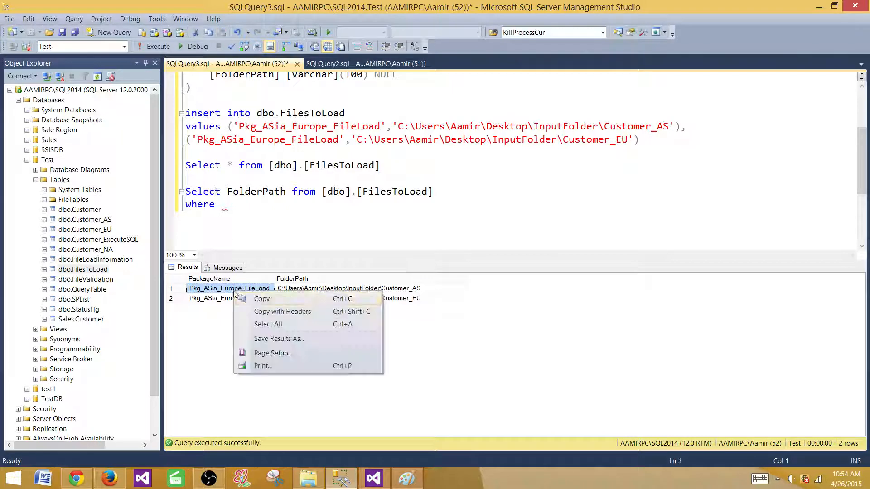
left_click(250, 298)
Complete the where clause with the condition PackageName='Pkg_ASia_Europe_FileLoad', using the copied package name
left_click(240, 204)
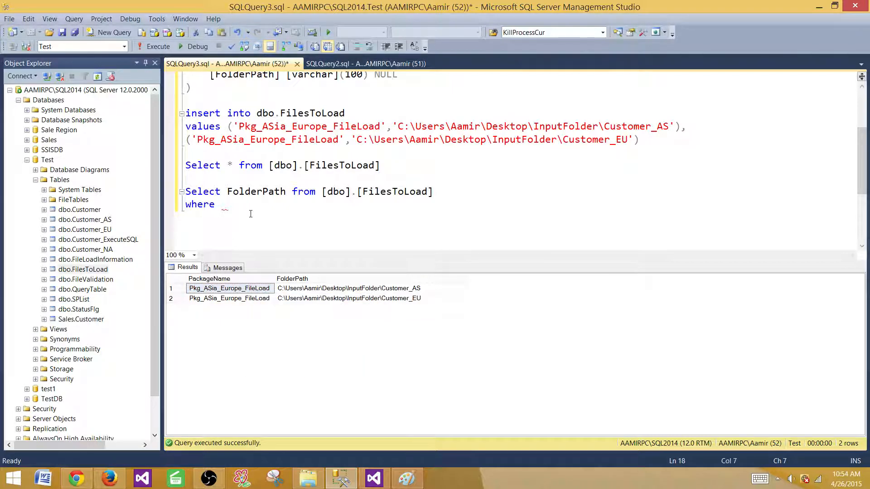
type("Packageam")
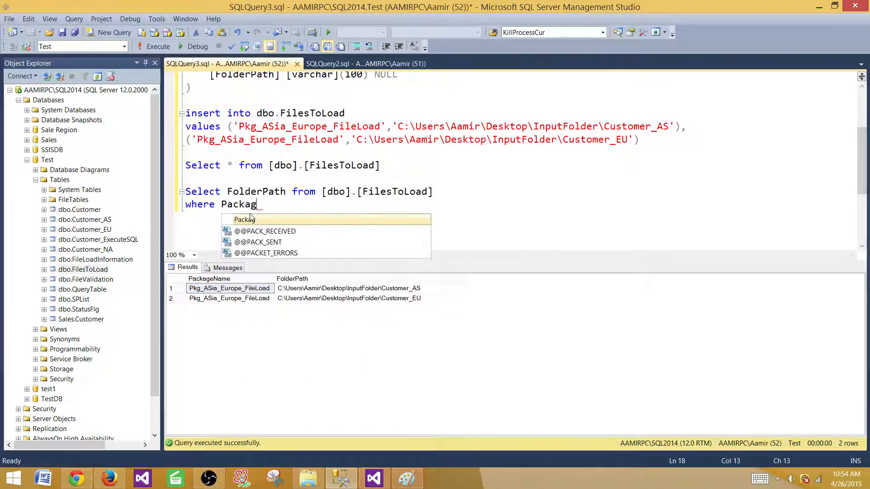
key("BackSpace")
key("BackSpace")
key("BackSpace")
type("eName='")
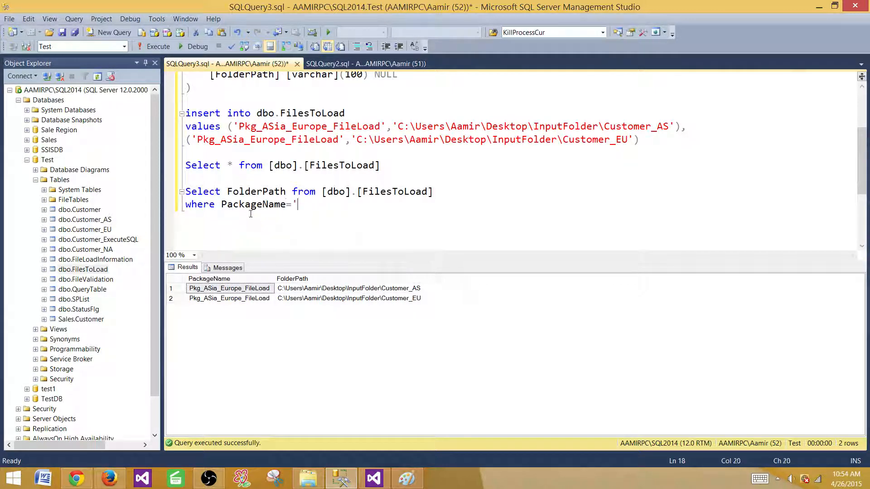
key("ctrl+v")
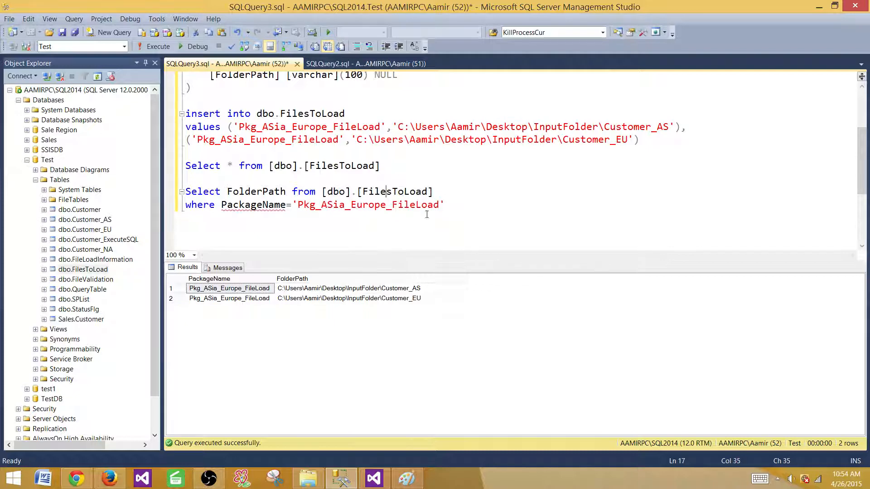
Run only the FolderPath query with its PackageName condition
left_click_drag(445, 208, 183, 190)
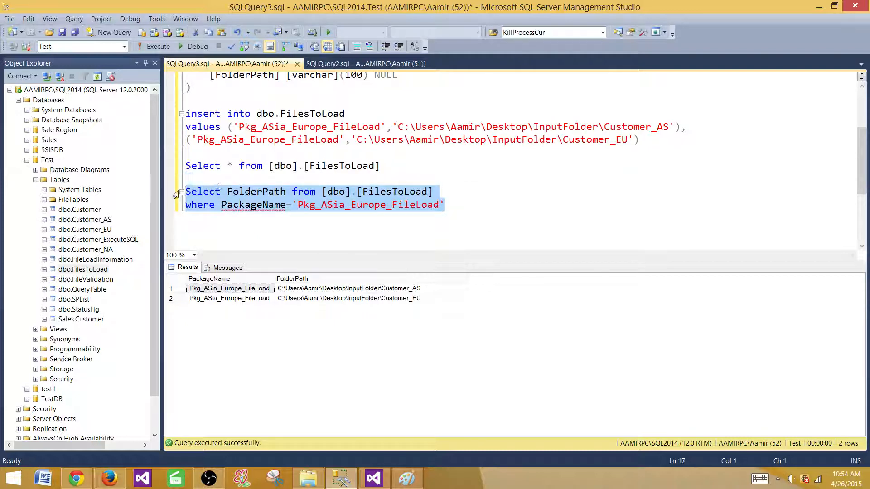
key("F5")
left_click(277, 213)
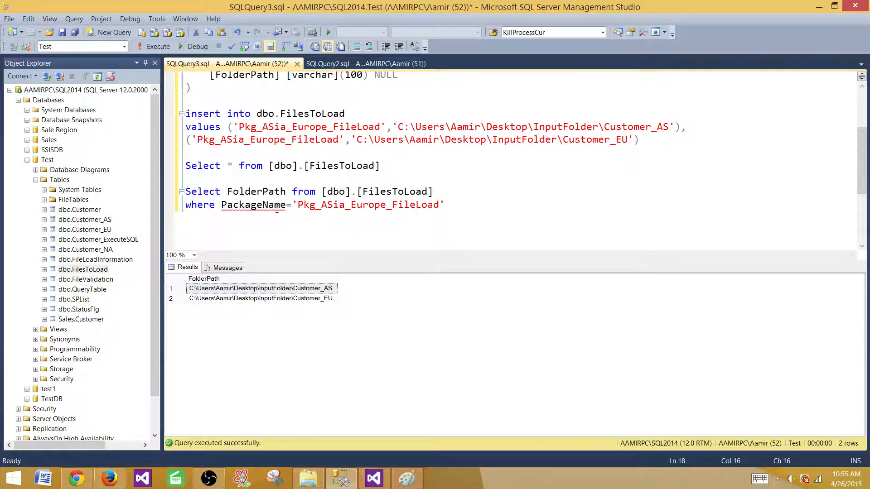
Copy the FolderPath query up to and including the equals sign, leaving out the quoted package name
mouse_move(278, 209)
left_click_drag(293, 204, 447, 205)
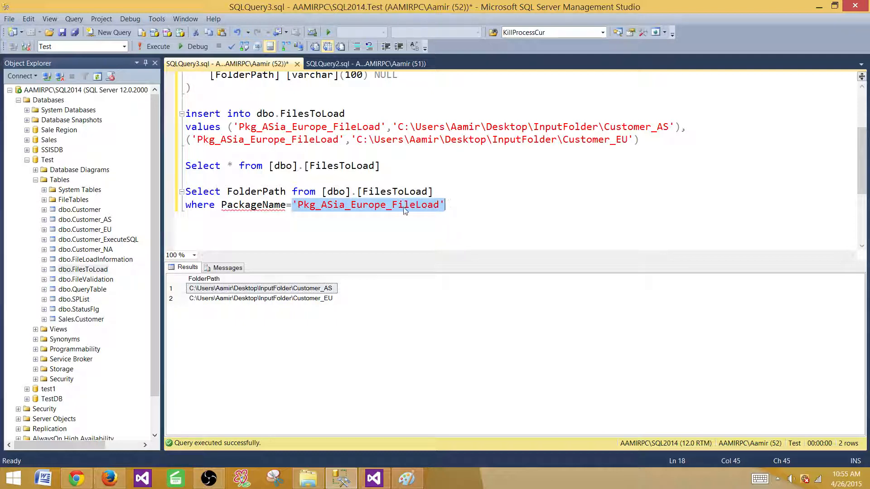
left_click(292, 205)
left_click_drag(292, 205, 186, 192)
right_click(227, 200)
left_click(240, 220)
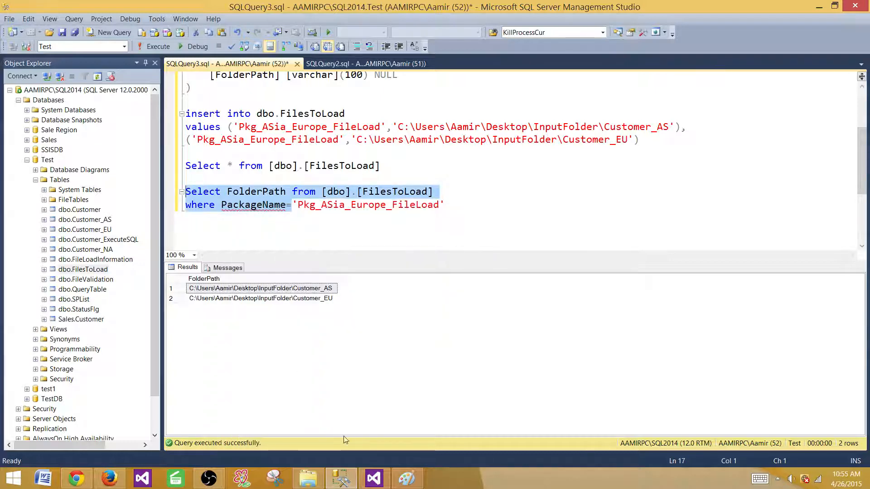
Switch to Visual Studio and replace the task's draft Select with the copied query, ending it with PackageName=? as a parameter
left_click(373, 478)
left_click(612, 268)
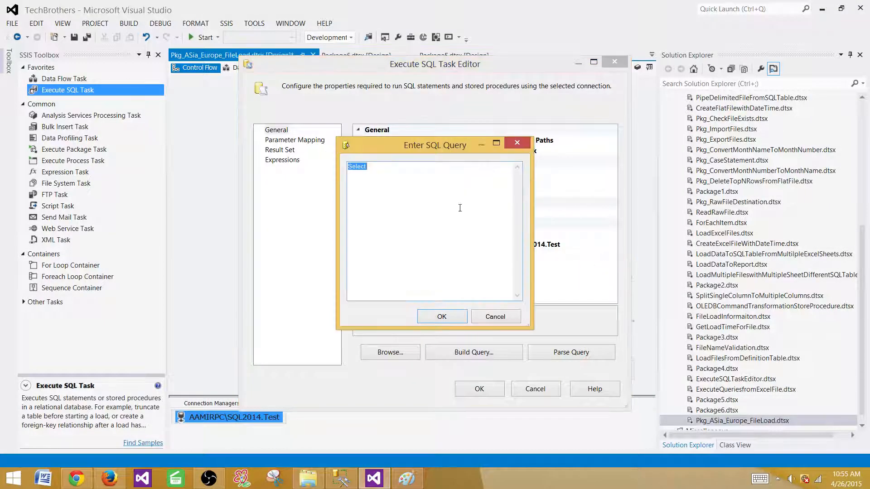
left_click(361, 168)
double_click(375, 167)
key("ctrl+v")
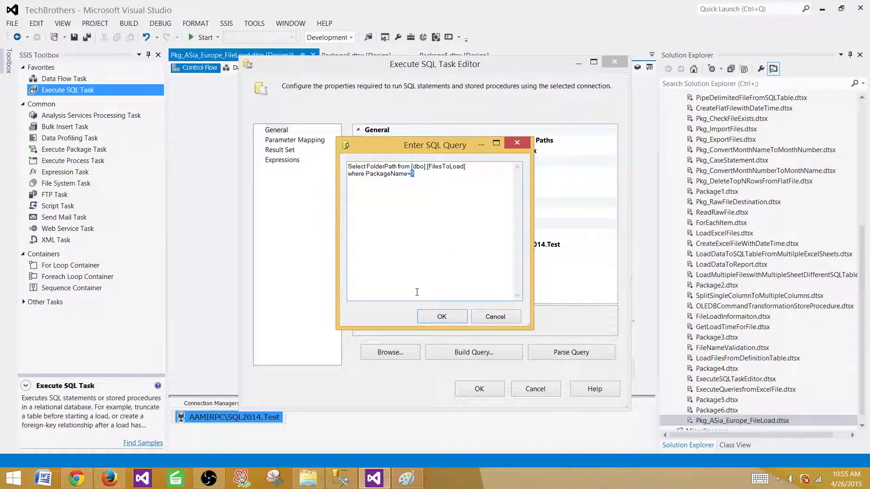
left_click(426, 169)
Switch to SQL Server Management Studio and run Select * from [dbo].[FilesToLoad] to review the package names and folder paths
key("alt+Tab")
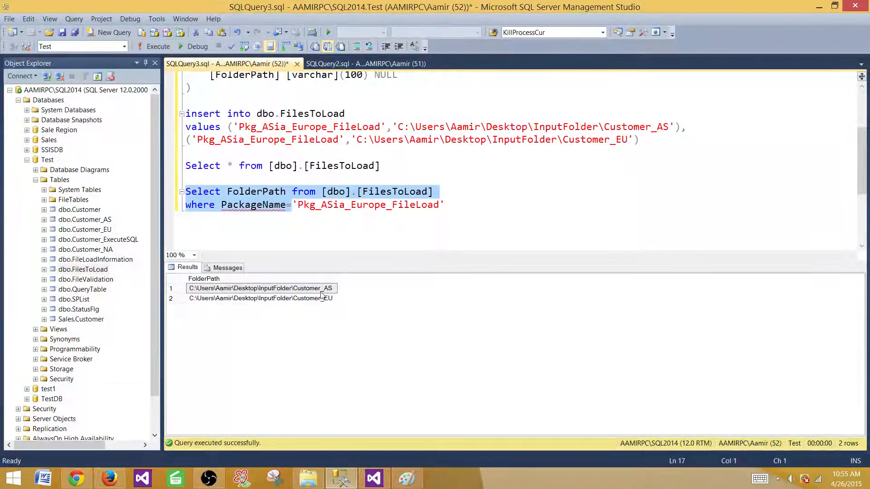
left_click_drag(382, 166, 185, 166)
left_click(154, 46)
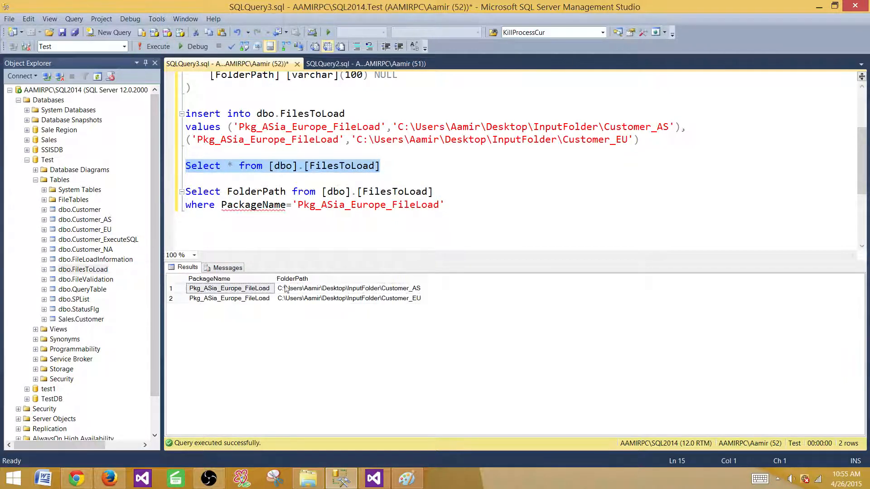
Return to Visual Studio, accept the SQL statement and add a parameter mapping to the Execute SQL Task
left_click(375, 479)
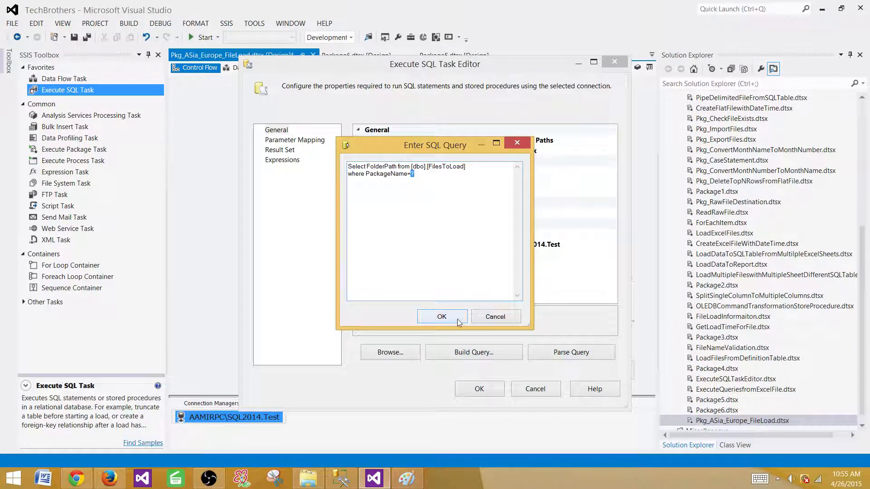
left_click(442, 316)
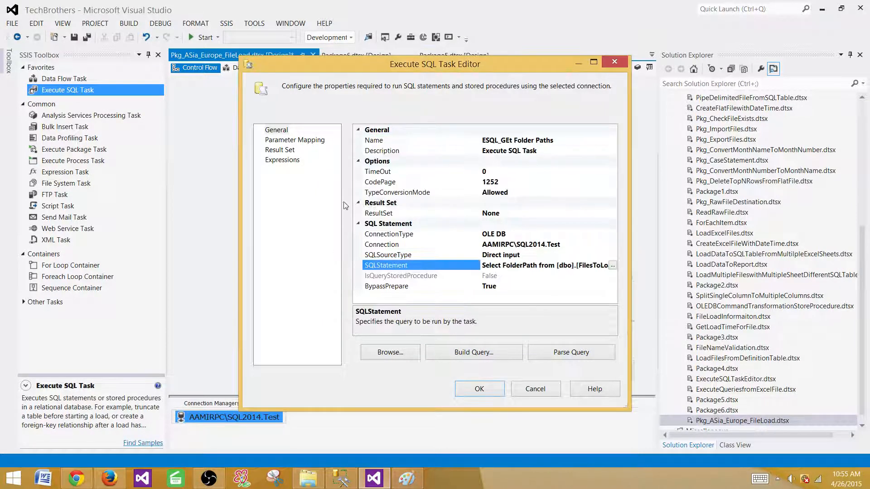
left_click(303, 141)
left_click(550, 356)
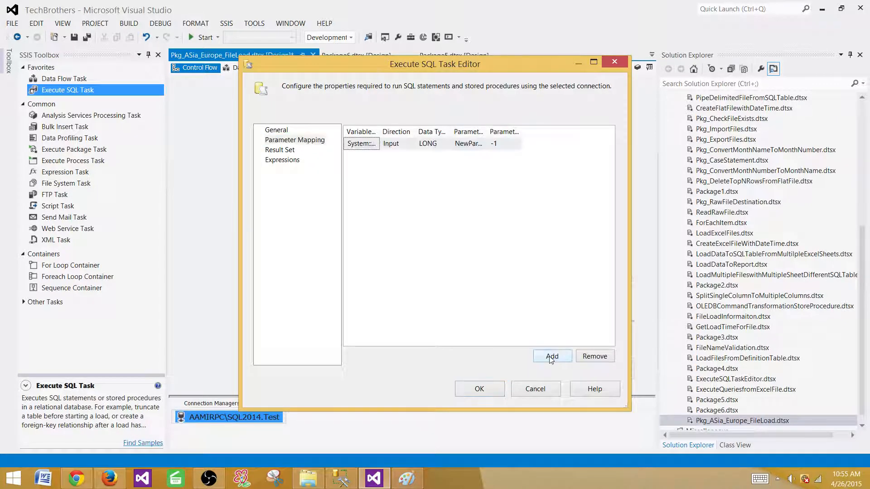
Widen the variable name column and map the new parameter to the System::PackageName variable
left_click_drag(381, 131, 431, 129)
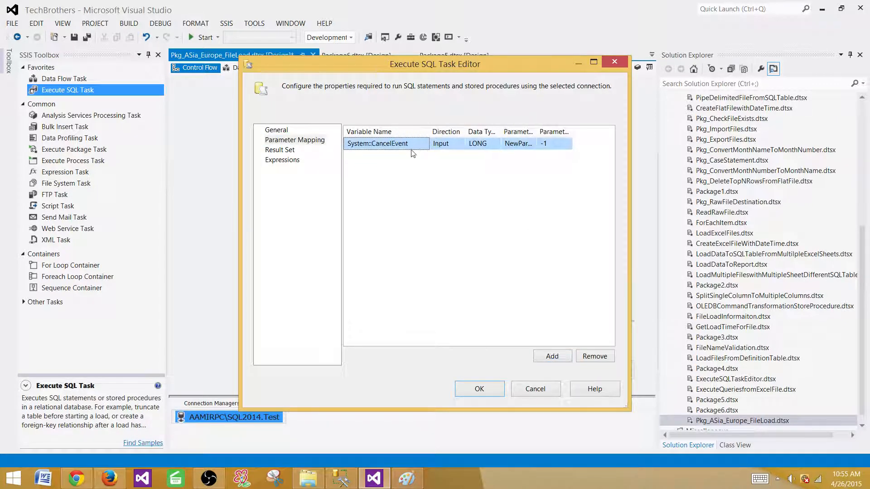
left_click(415, 144)
left_click(424, 143)
mouse_move(425, 163)
left_mouse_down()
mouse_move(426, 206)
mouse_move(426, 162)
left_mouse_up()
left_click(425, 143)
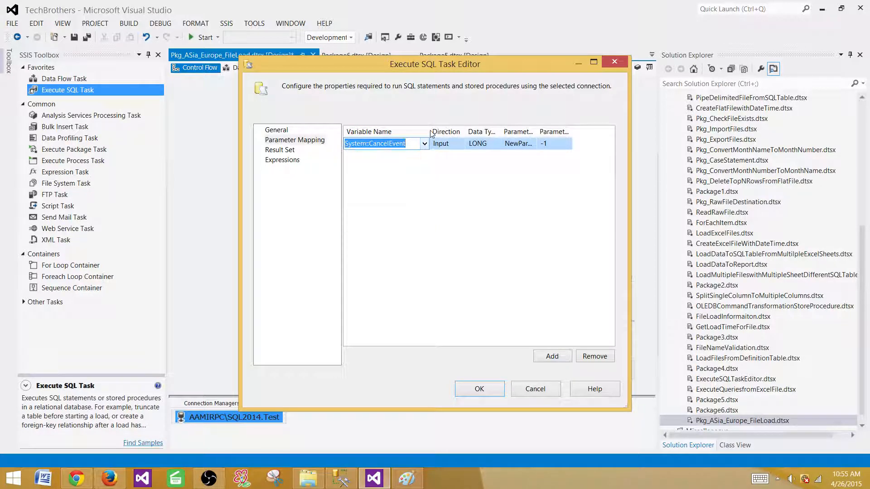
left_click_drag(432, 131, 475, 130)
left_click(469, 143)
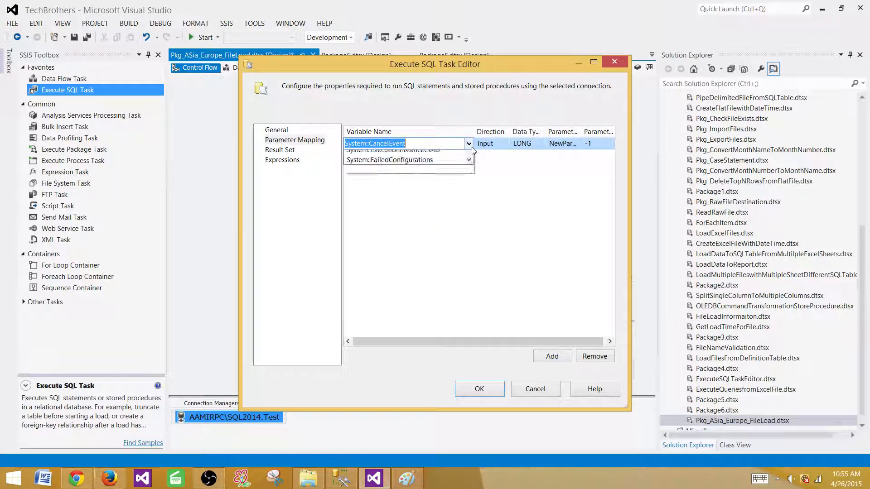
scroll(442, 208, "down", 1)
scroll(440, 209, "down", 3)
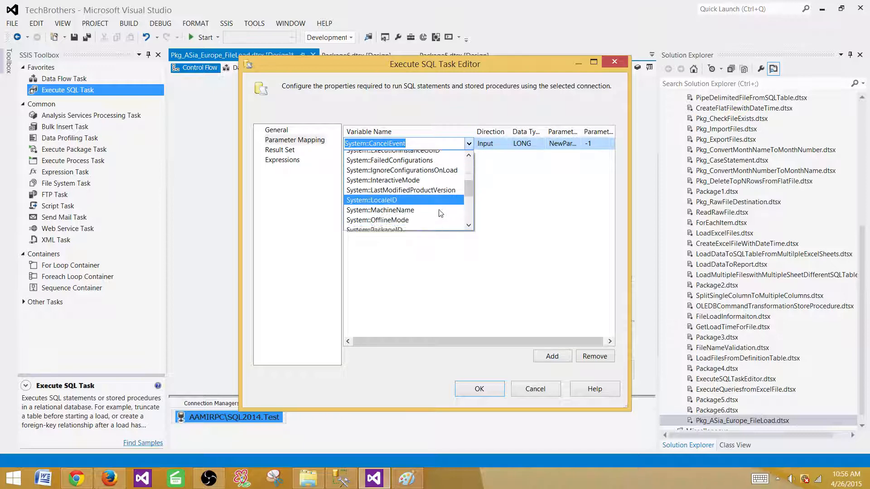
left_click(413, 217)
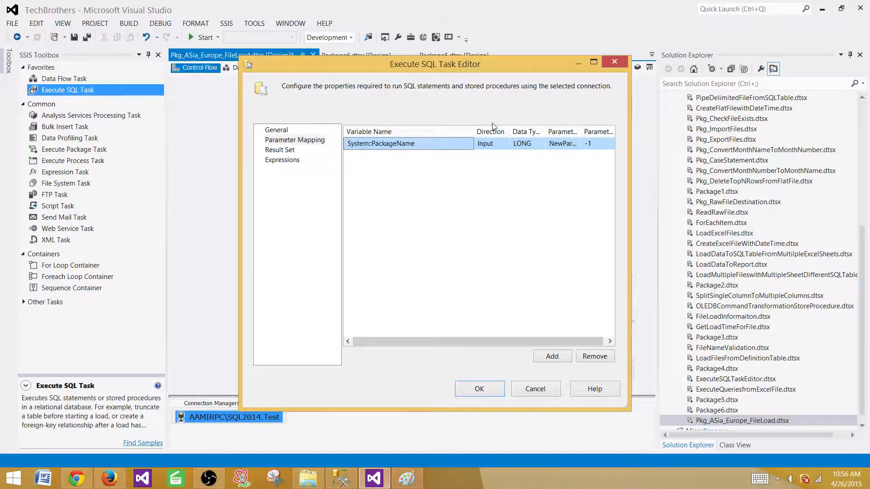
Set the data type of the System::PackageName parameter to VARCHAR, resizing the columns to fit
left_click_drag(474, 131, 421, 129)
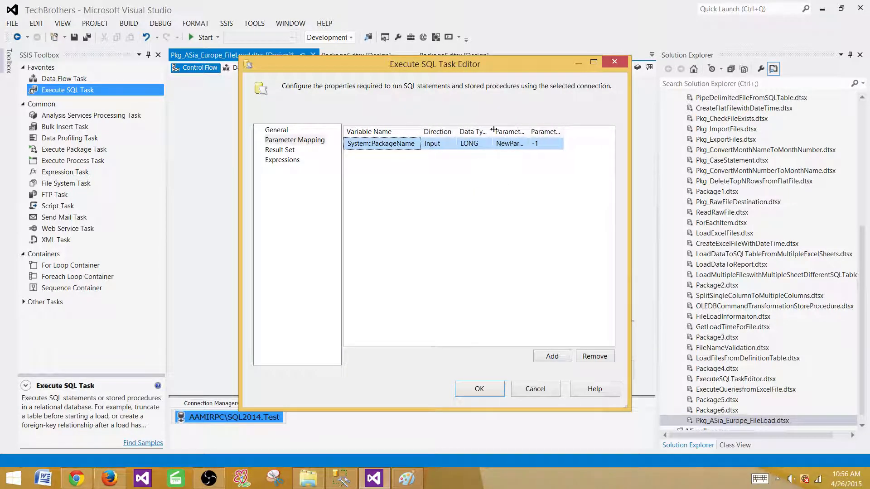
left_click_drag(493, 131, 544, 130)
left_click(489, 145)
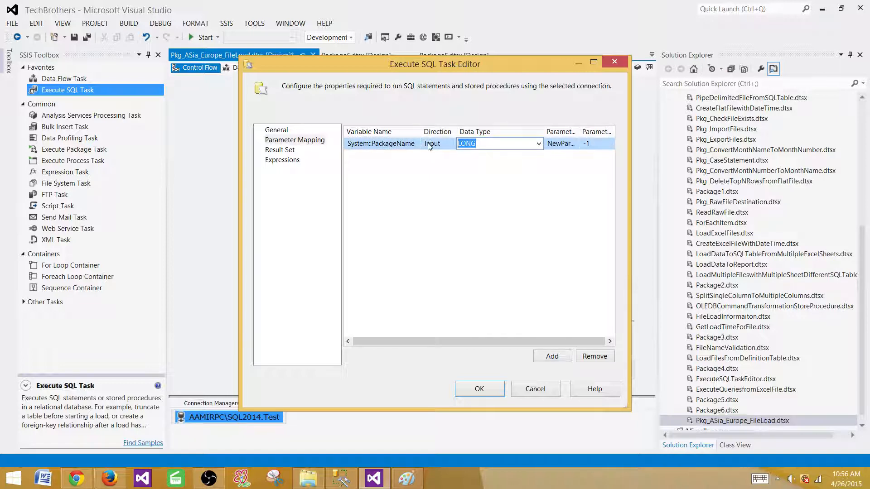
type("VARCHAR")
left_click(538, 143)
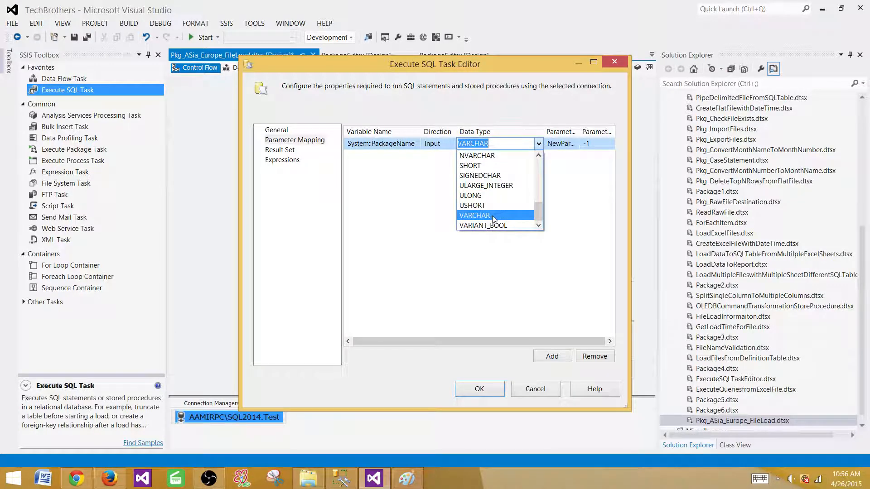
left_click(491, 216)
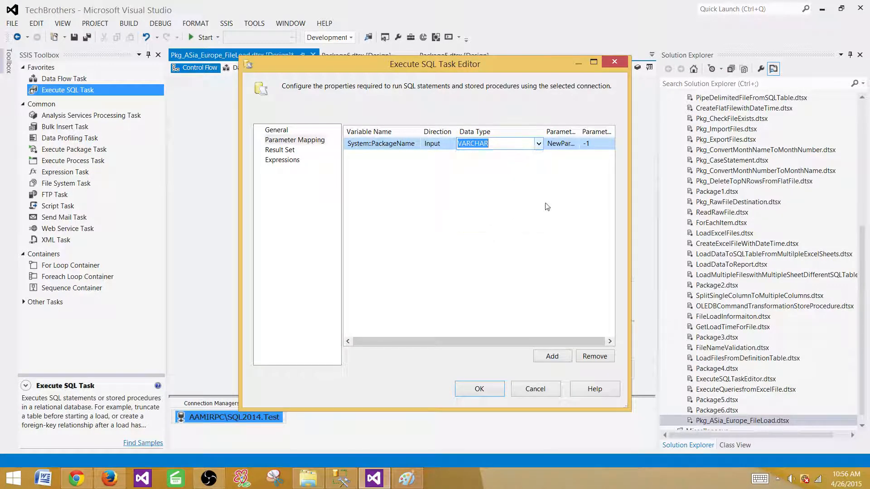
Widen the parameter name column and set the mapping's parameter name to 0
left_click(586, 144)
left_click_drag(579, 129, 515, 147)
left_click(607, 143)
key("BackSpace")
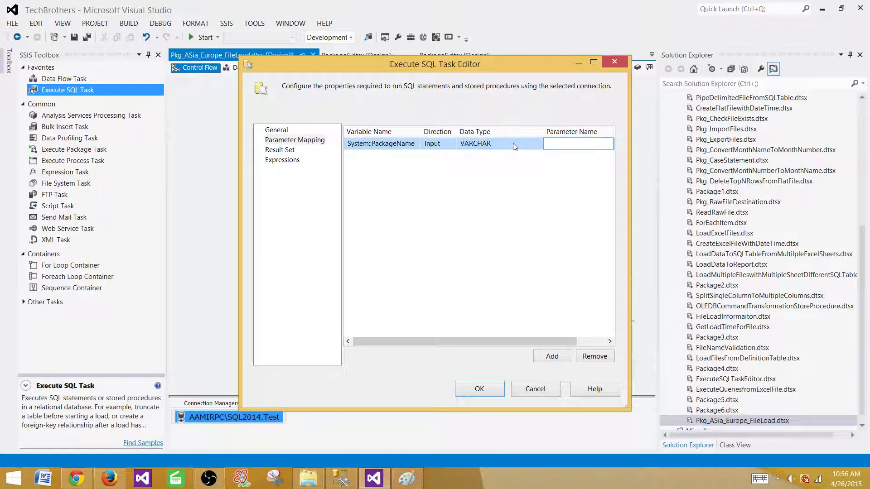
type("0")
left_click(501, 207)
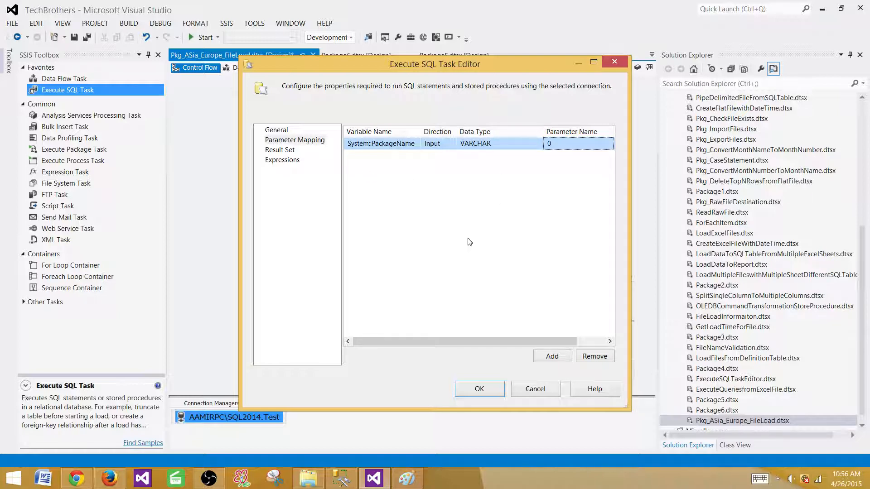
Show the task's general settings, then switch to SQL Server Management Studio and rerun the FolderPath query filtered by PackageName
left_click(282, 131)
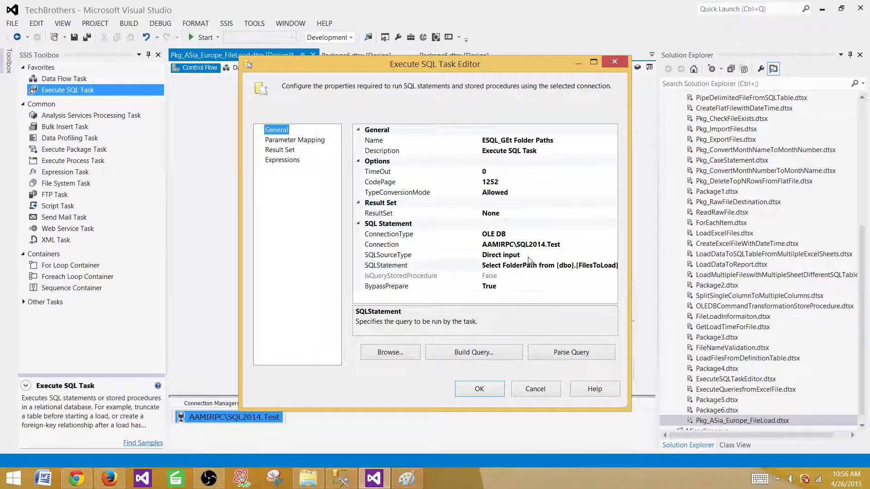
left_click(341, 478)
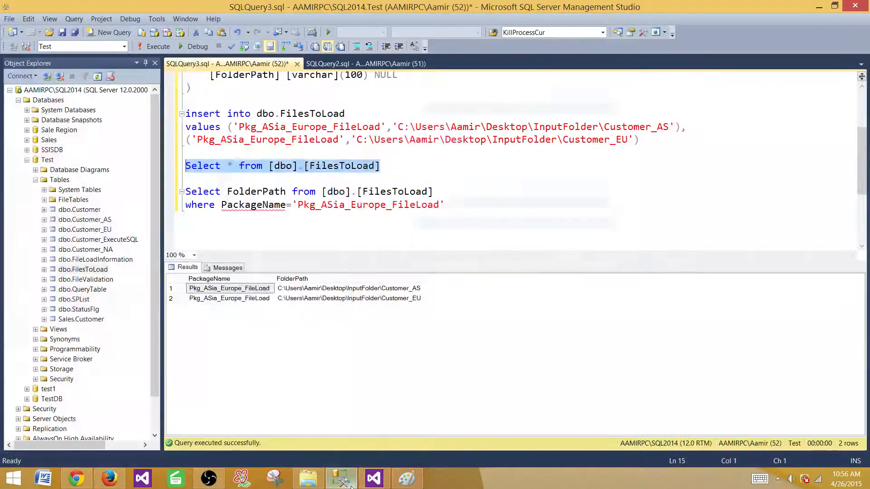
left_click(287, 205)
left_click_drag(446, 205, 185, 192)
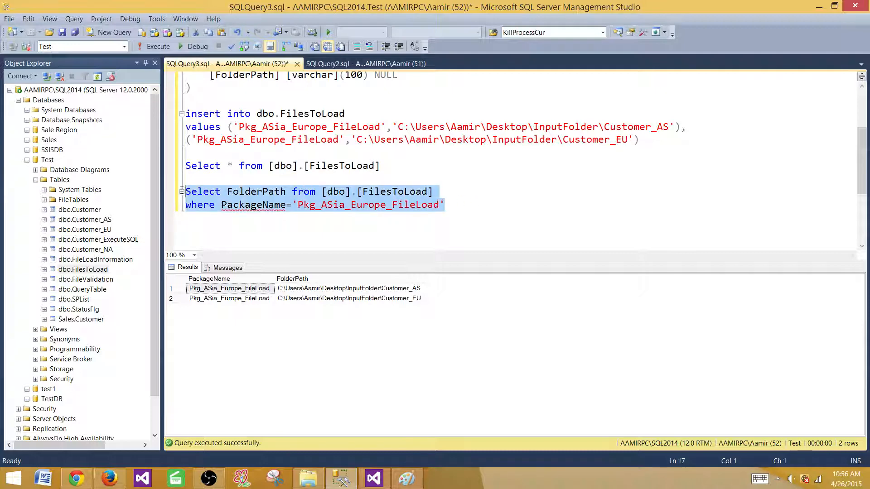
key("F5")
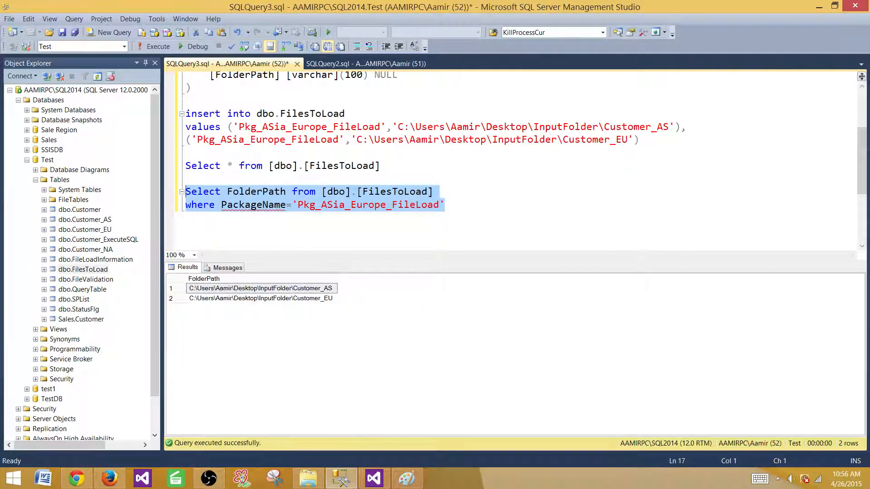
Switch to Visual Studio and set the Execute SQL Task's ResultSet to Full result set
left_click(374, 478)
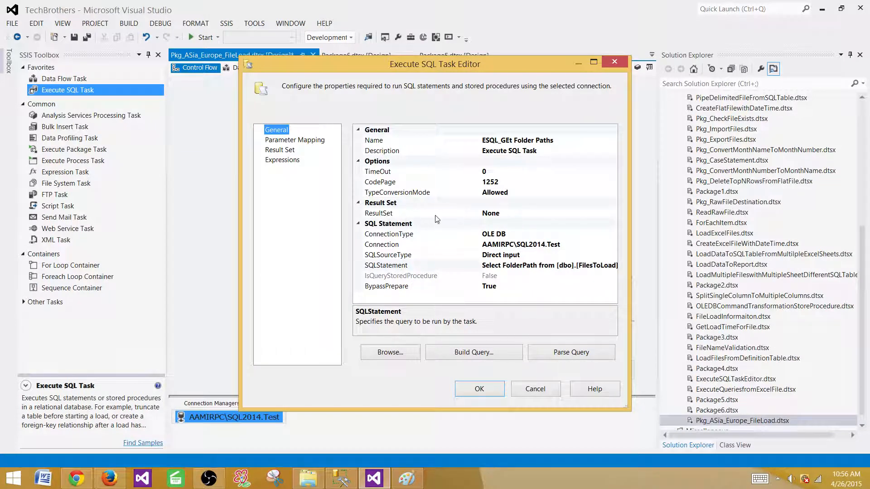
left_click(580, 217)
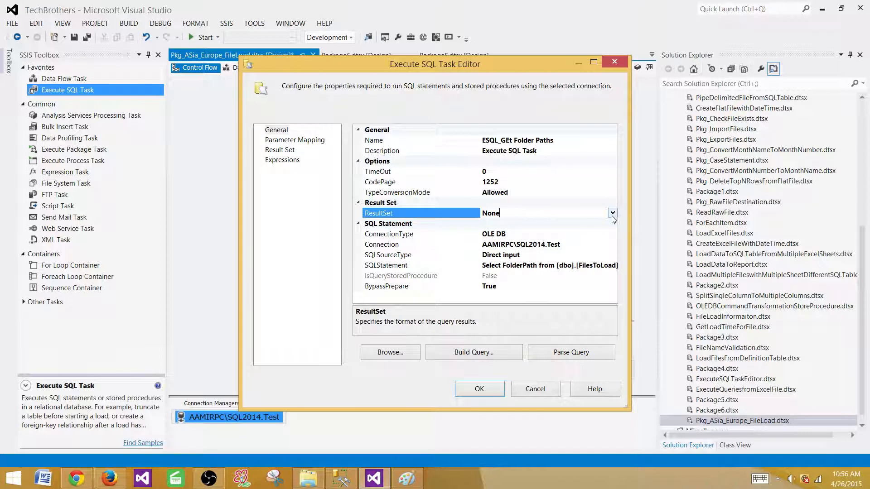
left_click(612, 215)
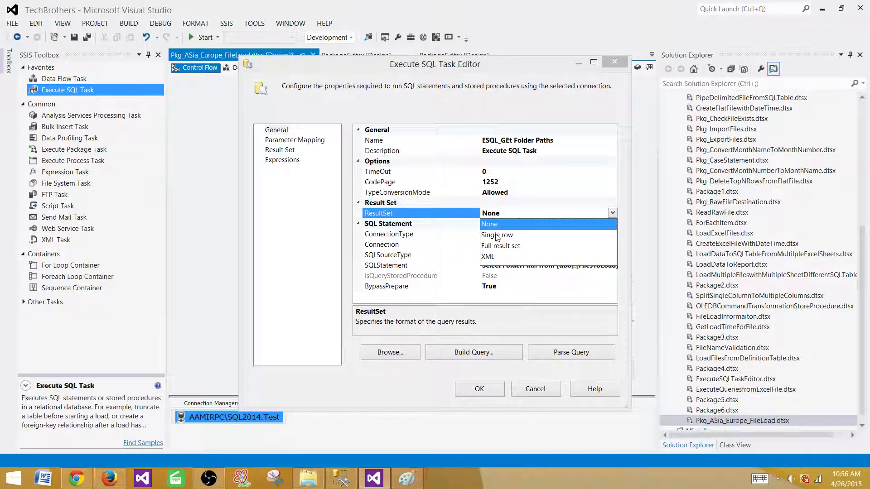
left_click(515, 250)
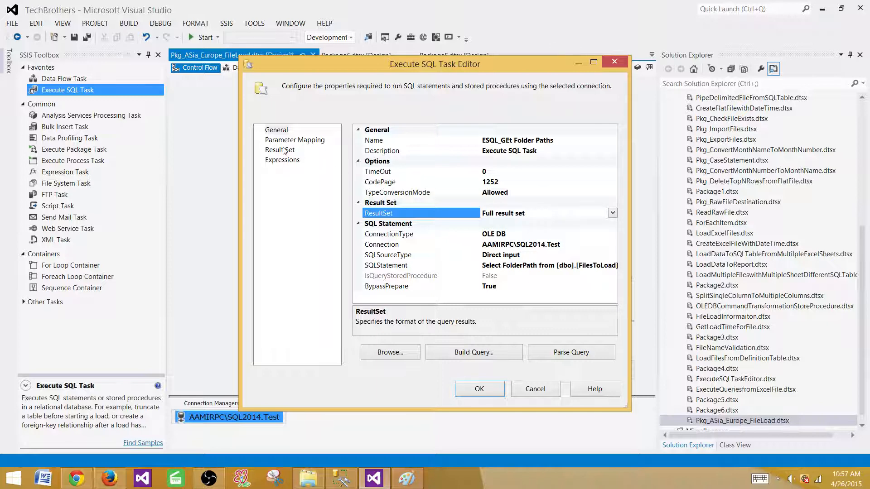
Add a result set mapping with the result name 0 and widen the variable name column
left_click(285, 153)
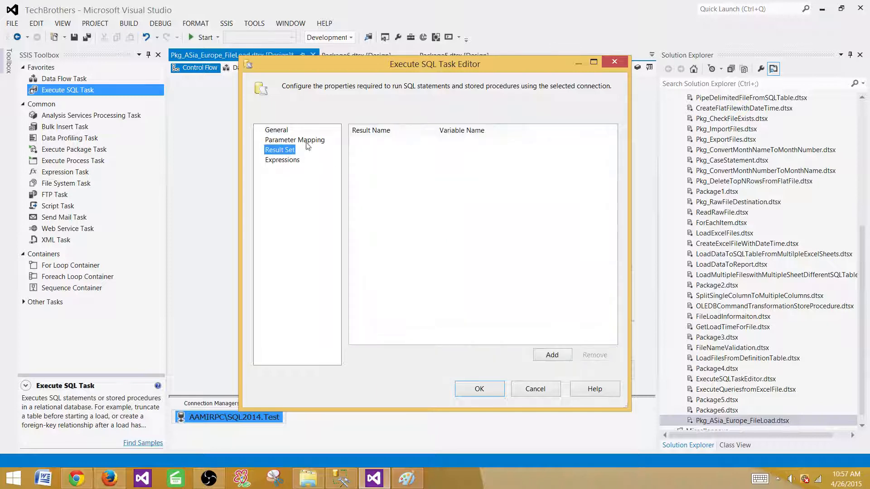
left_click(552, 355)
left_click(424, 145)
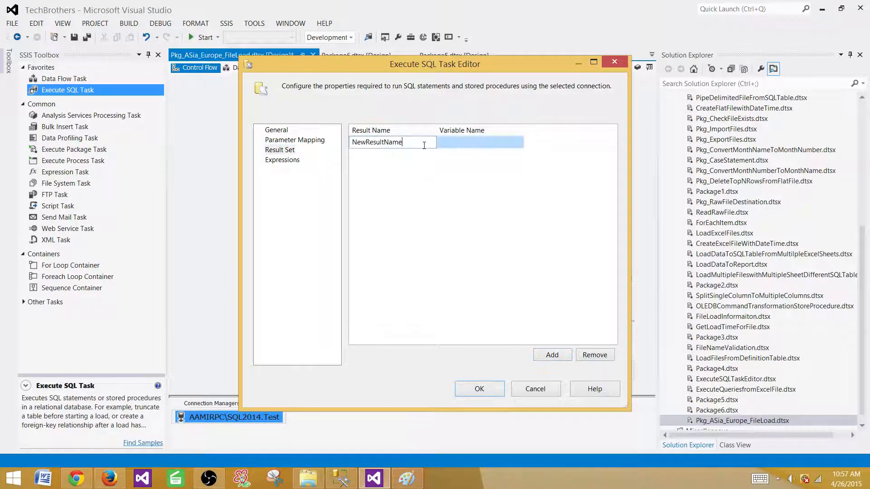
left_click_drag(422, 143, 347, 142)
type("0")
left_click(363, 165)
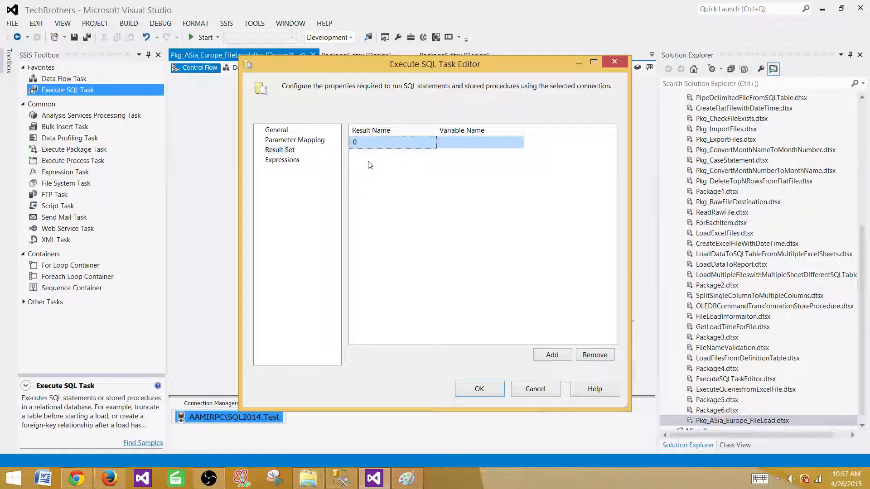
left_click(495, 140)
left_click_drag(522, 132, 575, 121)
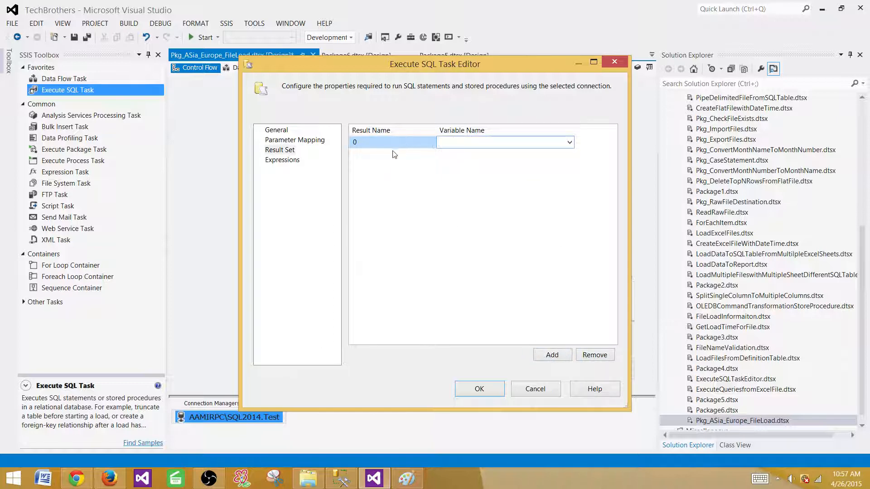
left_click(367, 143)
Map result 0 to a new Object variable named FolderPathObj, scoped to Pkg_ASia_Europe_FileLoad, and apply the task's settings
left_click(544, 142)
left_click(569, 143)
left_click(547, 151)
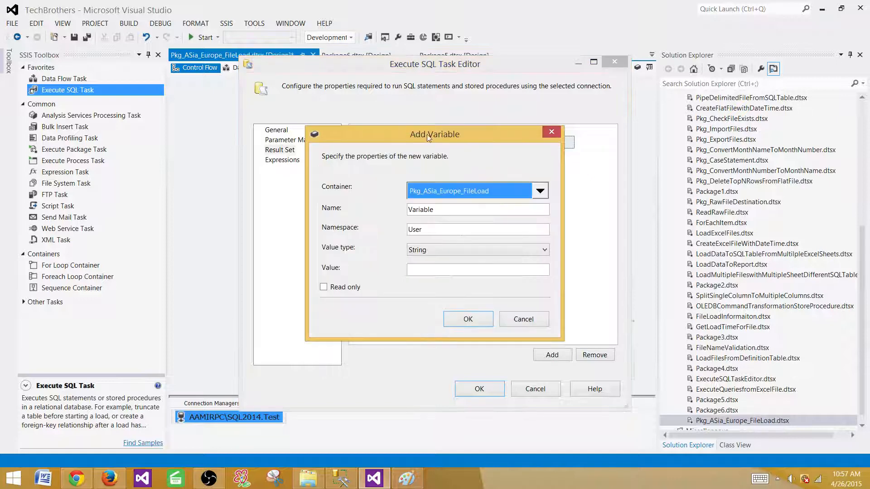
left_click_drag(436, 209, 393, 207)
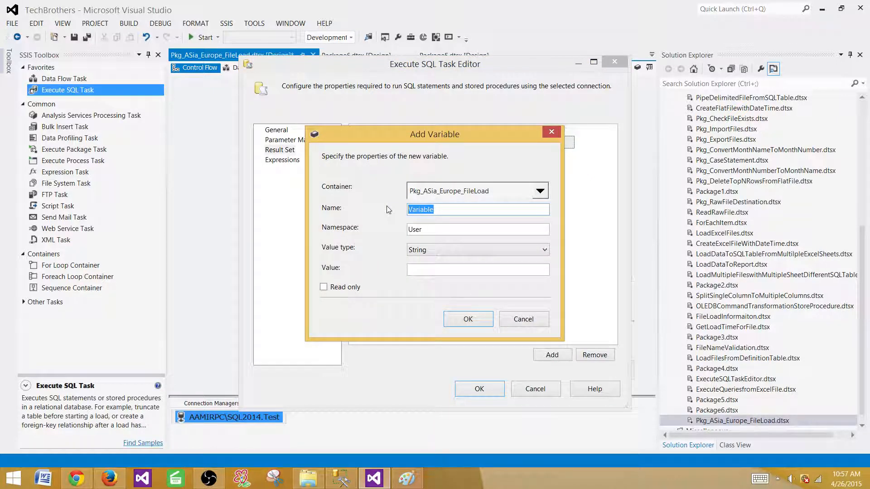
type("FolderPathObj")
left_click(446, 250)
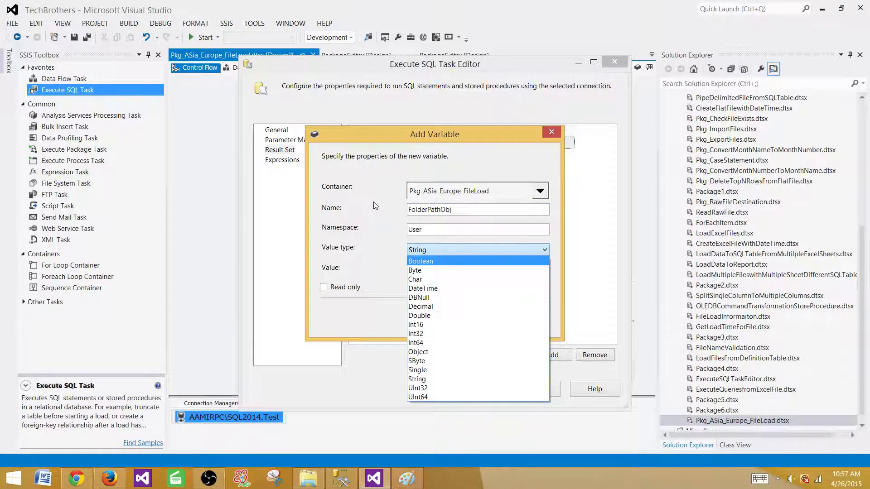
left_click(417, 353)
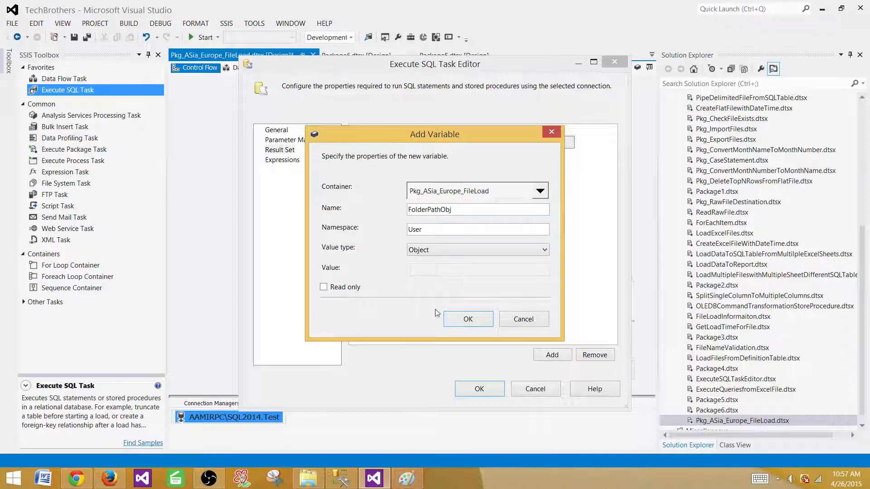
left_click(468, 319)
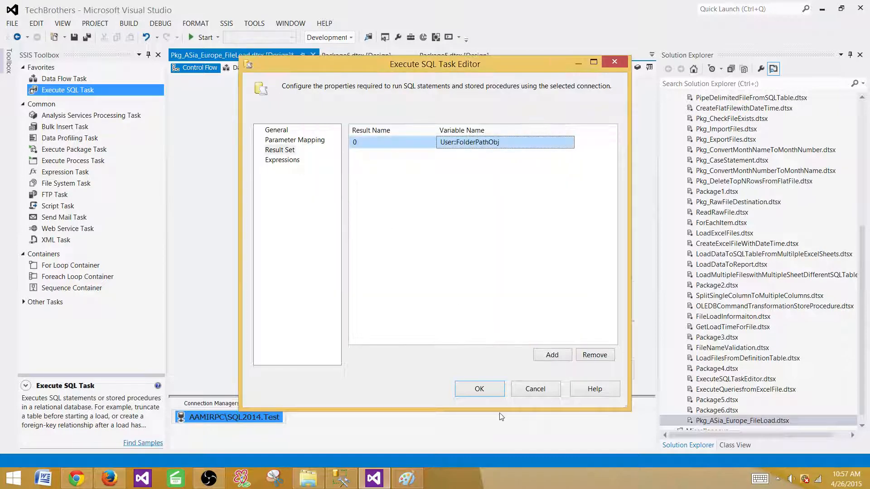
left_click(481, 390)
left_click(473, 273)
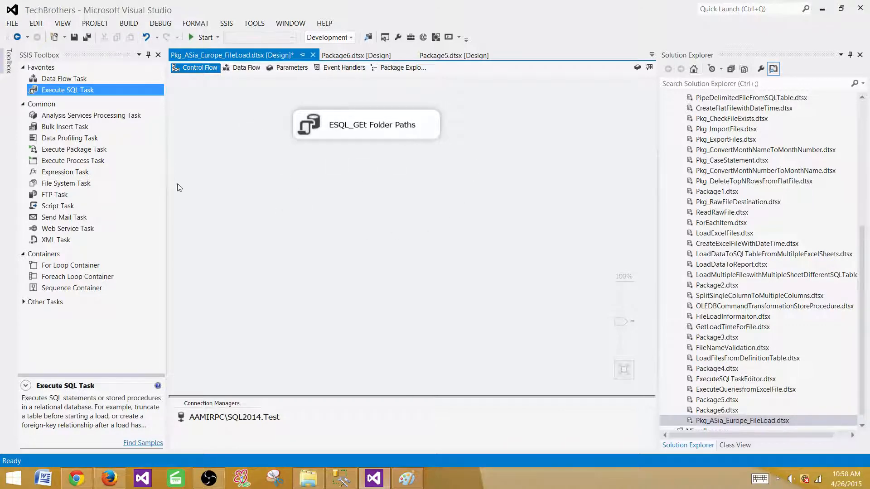
Add a Foreach Loop Container below ESQL_GEt Folder Paths and connect the task's precedence constraint to it
left_click_drag(68, 277, 275, 177)
left_click_drag(393, 197, 420, 198)
left_click(383, 138)
left_click_drag(372, 171, 410, 190)
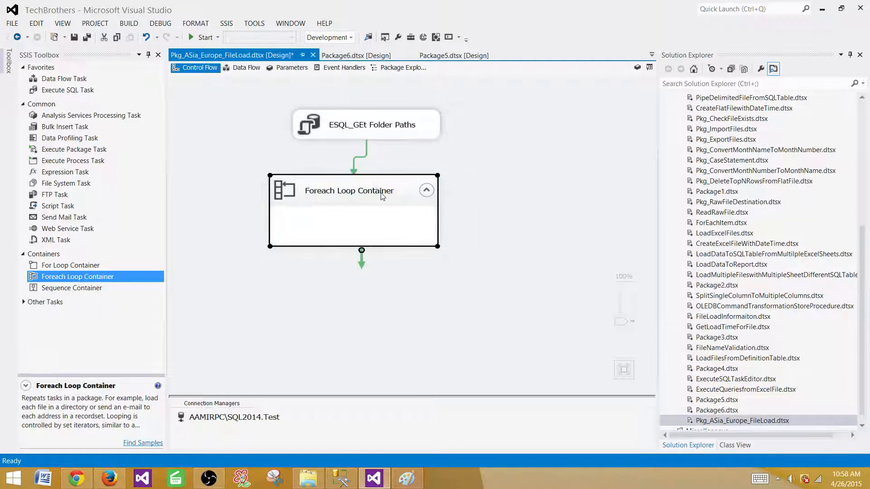
Enlarge the Foreach Loop Container in width and height to make room for tasks inside
left_click(383, 196)
left_click(470, 186)
left_click(428, 247)
left_click_drag(440, 248, 523, 290)
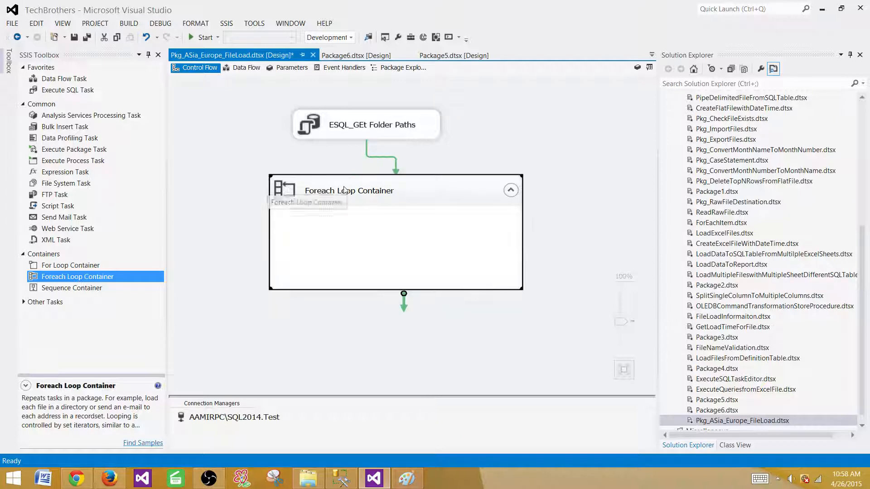
Rename the container as Foreach Loop Container_Get FolderPath from Object
left_click(378, 192)
left_click(393, 191)
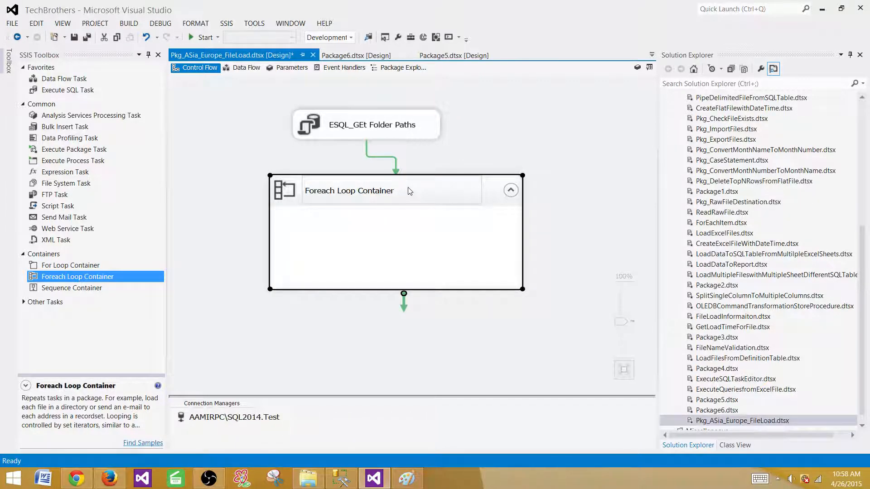
type("_Get FolderPath from Object")
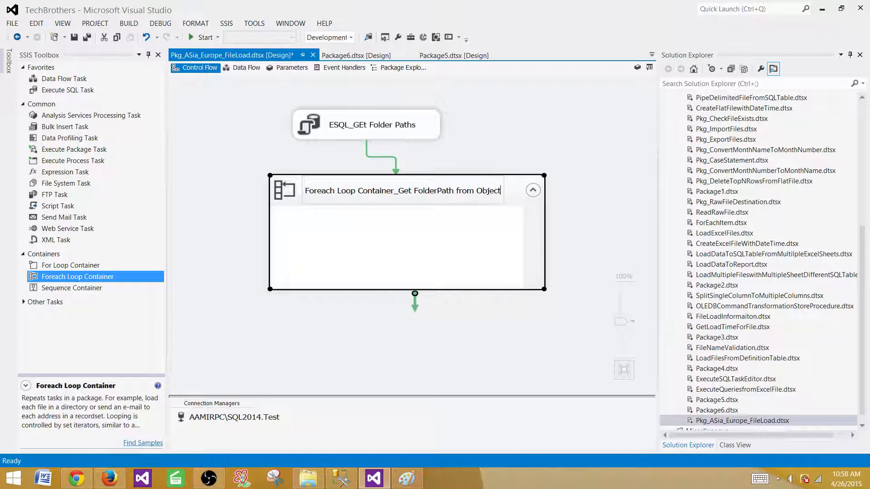
key("Return")
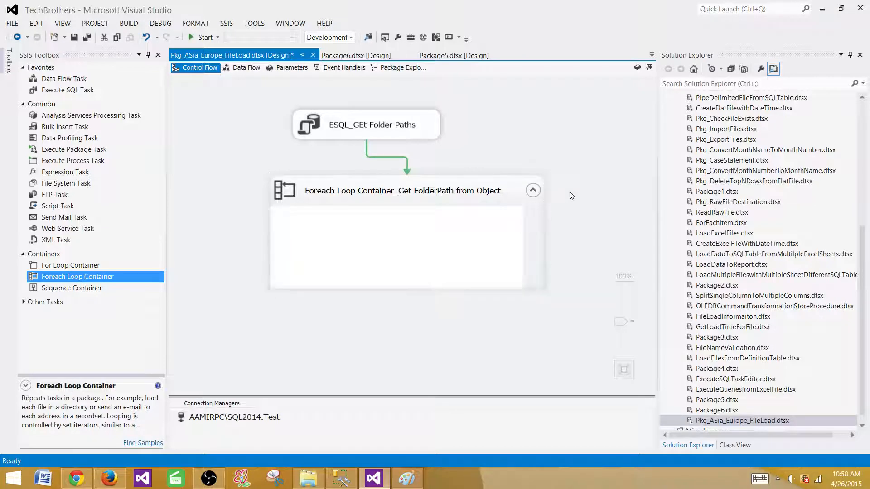
Set the loop's enumerator to Foreach ADO Enumerator with User::FolderPathObj as the ADO object source variable
double_click(470, 206)
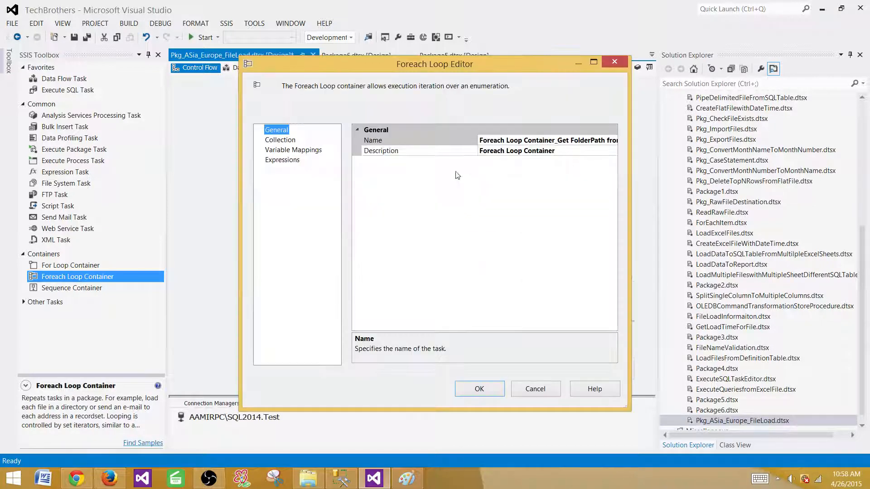
left_click(279, 140)
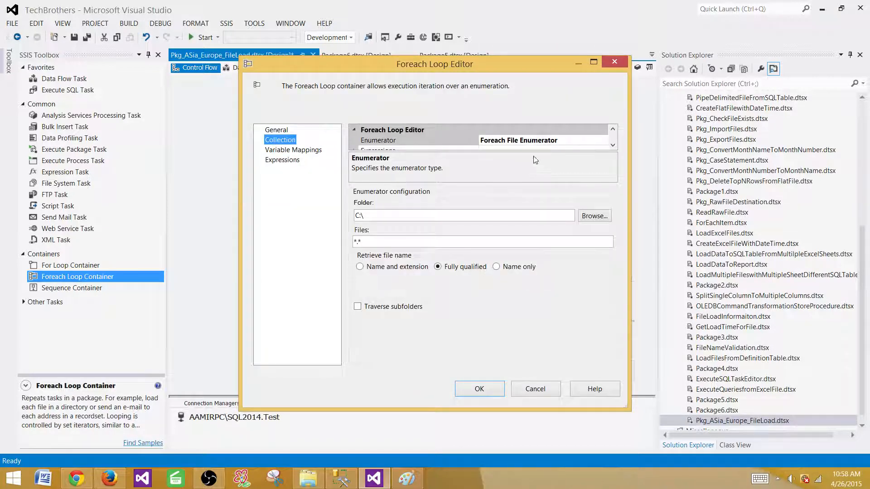
left_click_drag(532, 156, 530, 179)
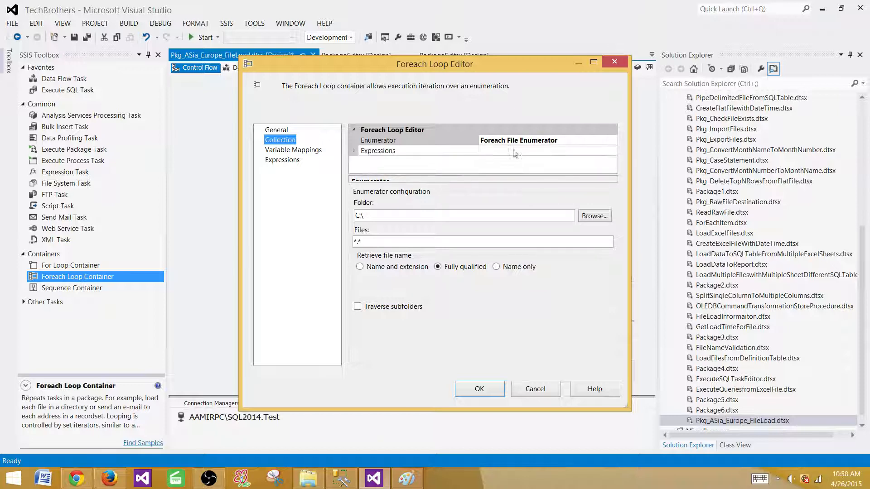
left_click(605, 140)
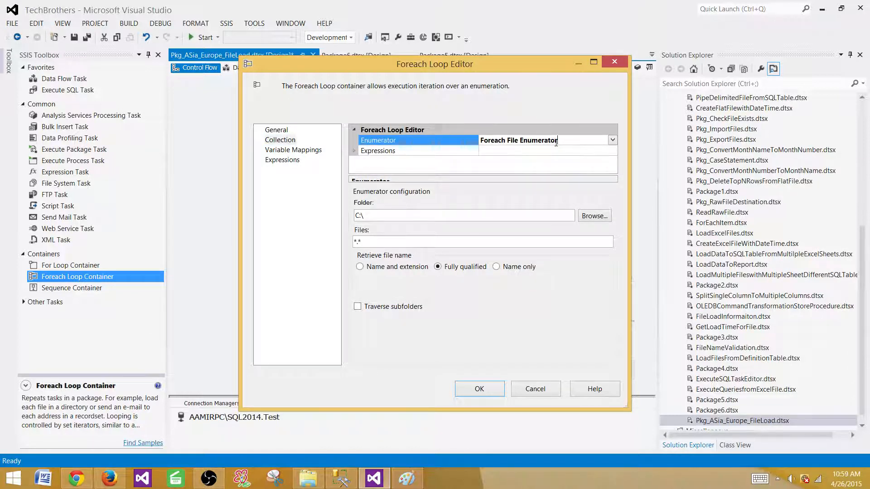
left_click(613, 140)
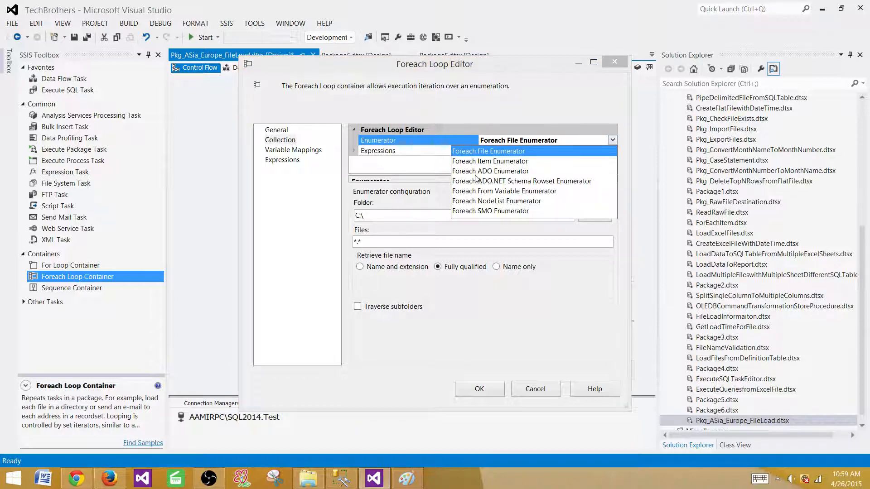
left_click(502, 172)
left_click(407, 214)
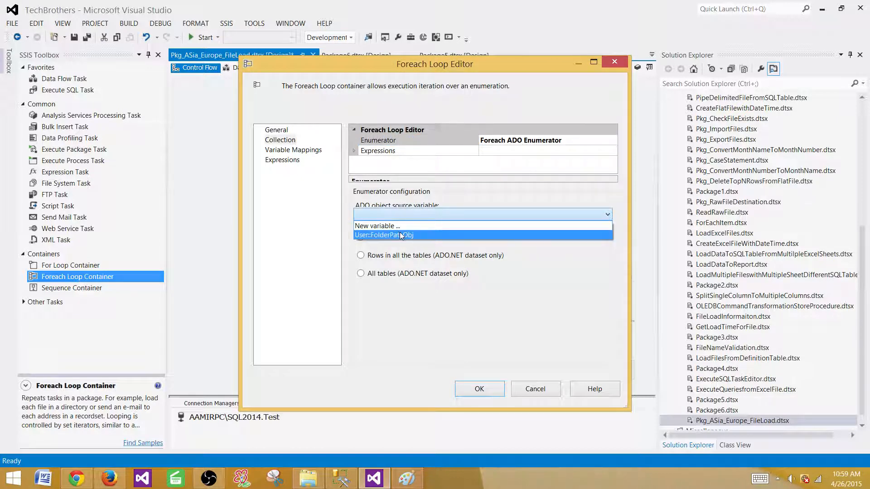
left_click(399, 234)
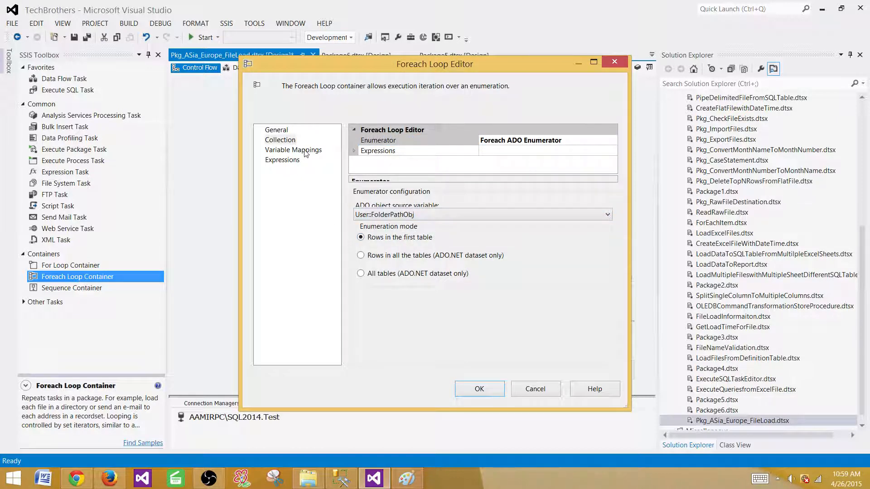
Map the loop's collection value to a new String variable named FolderPath, scoped to Pkg_ASia_Europe_FileLoad
left_click(305, 153)
left_click(416, 159)
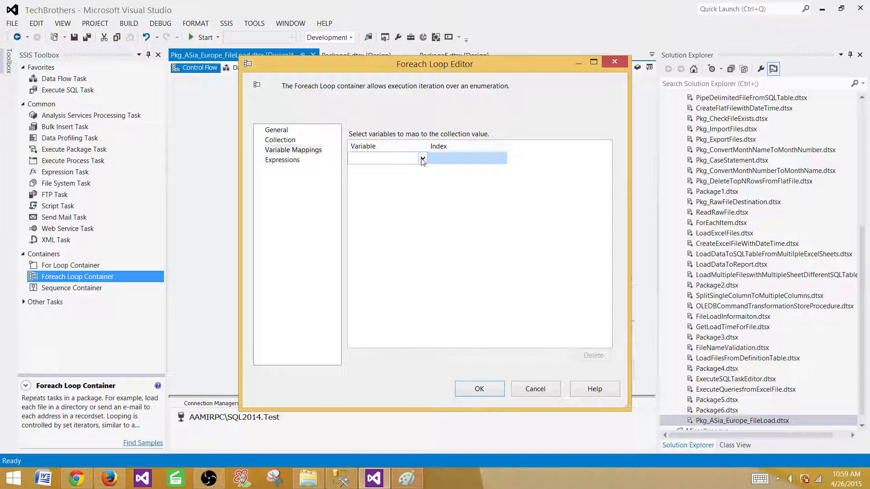
left_click(423, 158)
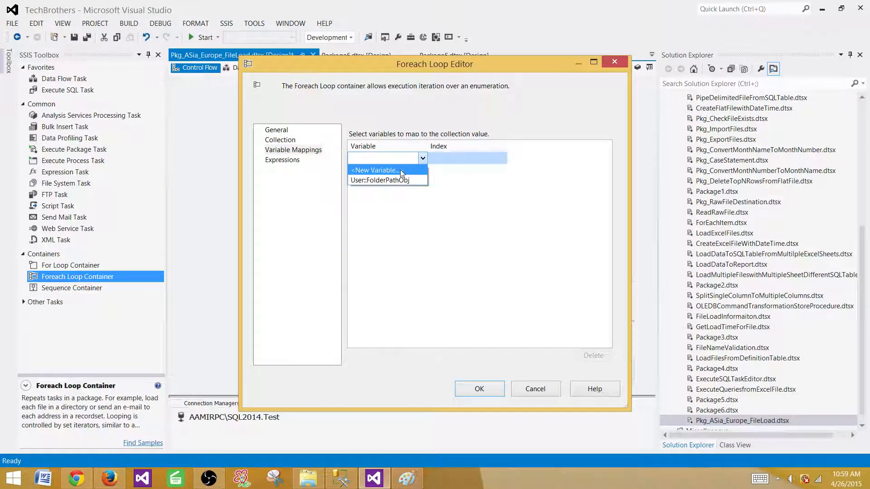
left_click(401, 169)
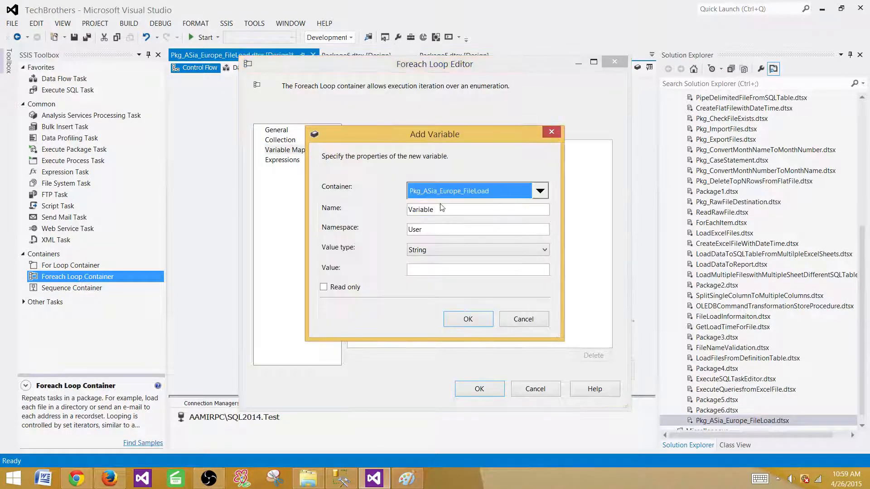
left_click(441, 211)
double_click(442, 211)
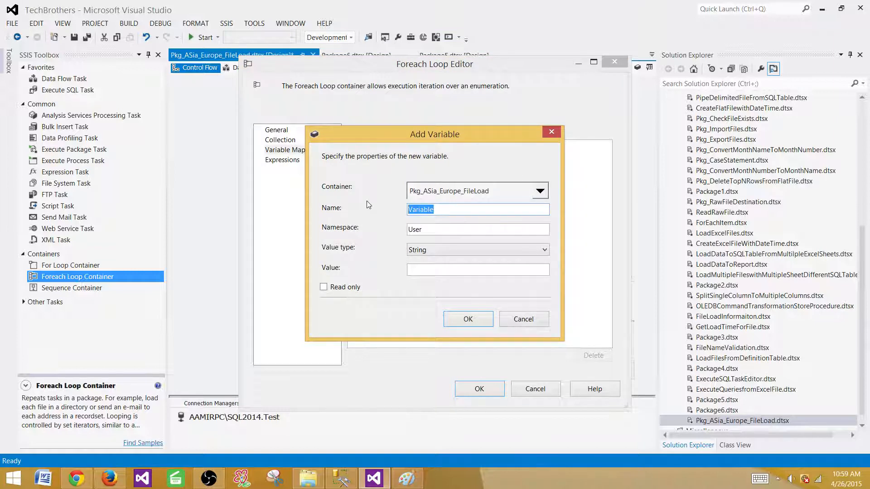
type("FolderPath")
left_click(470, 320)
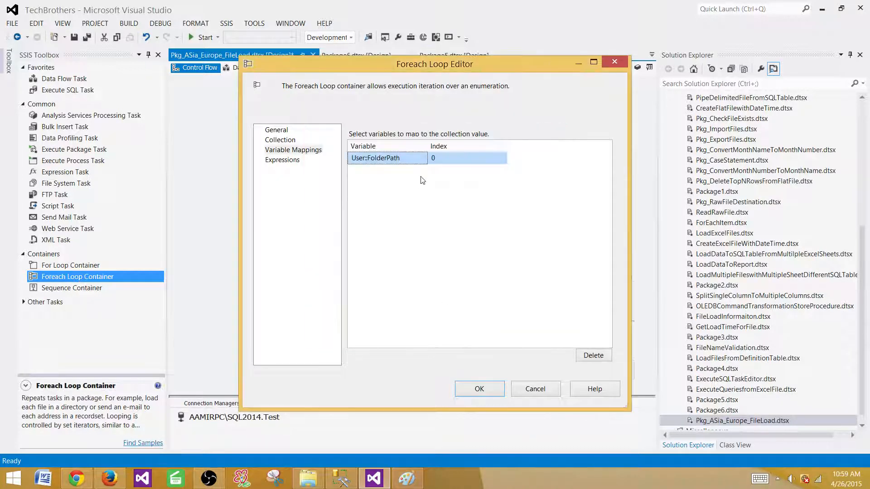
Check the index of the User::FolderPath mapping and apply the Foreach Loop settings
left_click(441, 158)
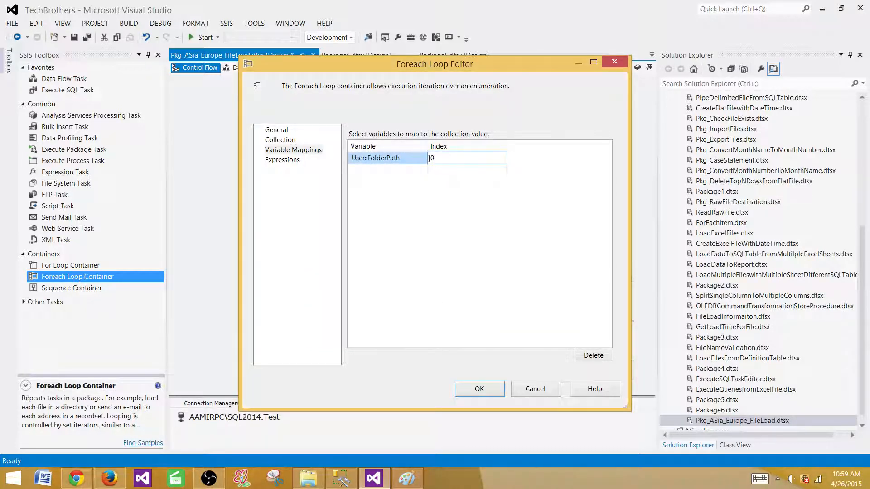
left_click(429, 195)
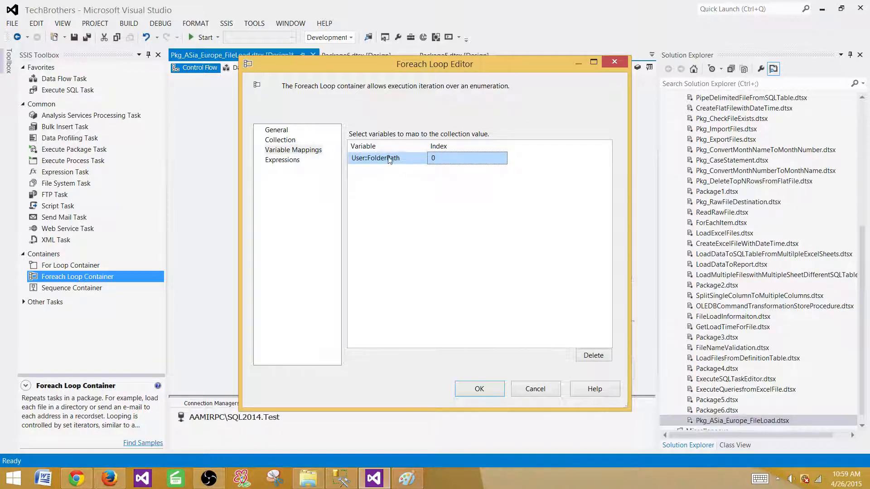
left_click(437, 173)
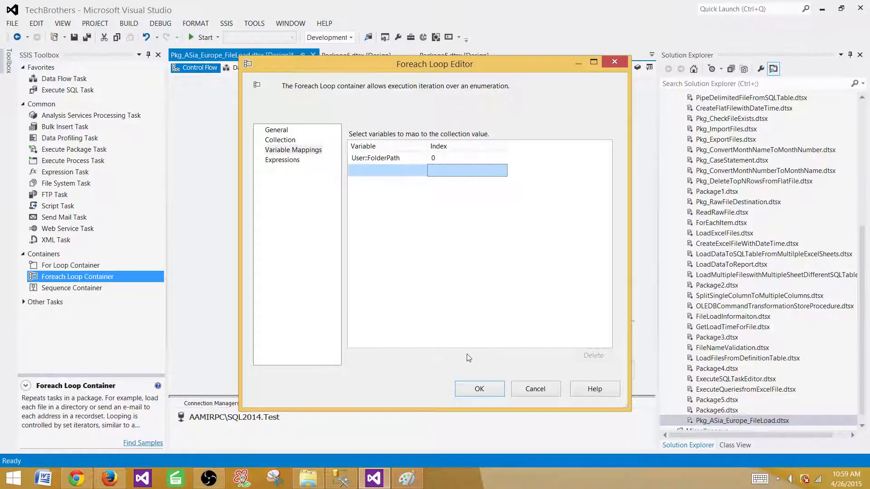
left_click(477, 388)
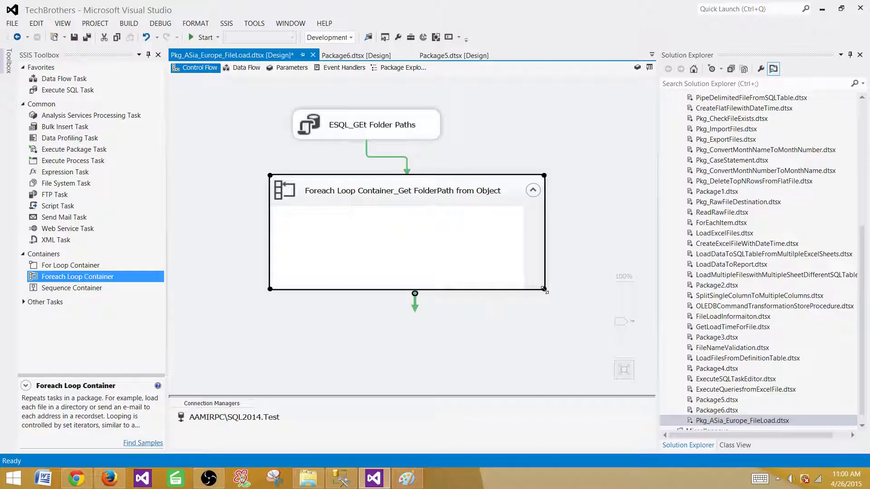
Enlarge Foreach Loop Container_Get FolderPath from Object and add a second Foreach Loop Container inside it
left_click_drag(545, 290, 548, 324)
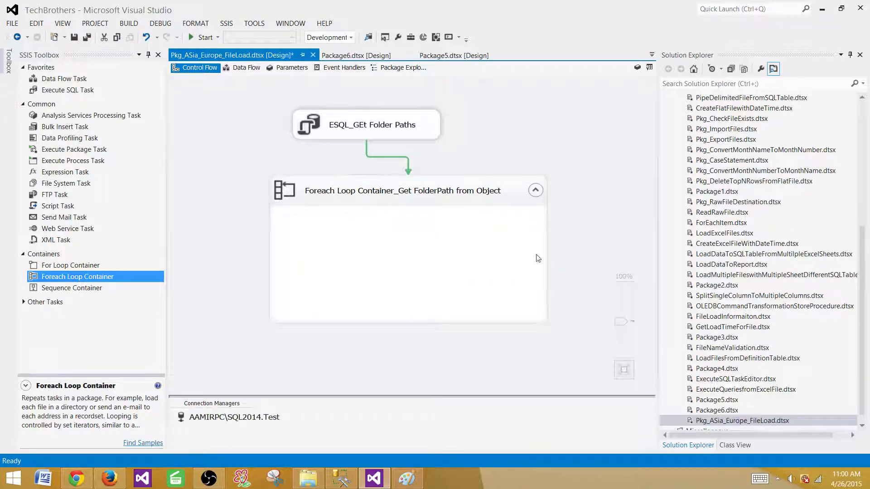
left_click(450, 253)
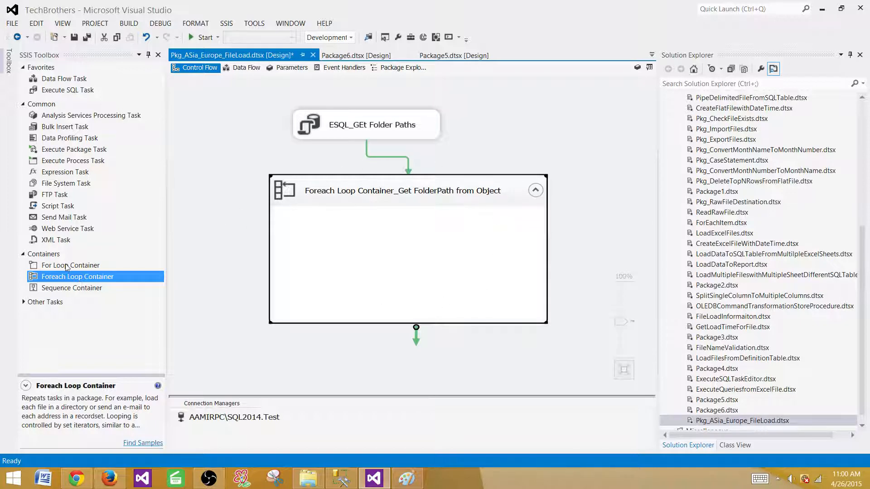
left_click_drag(57, 281, 334, 238)
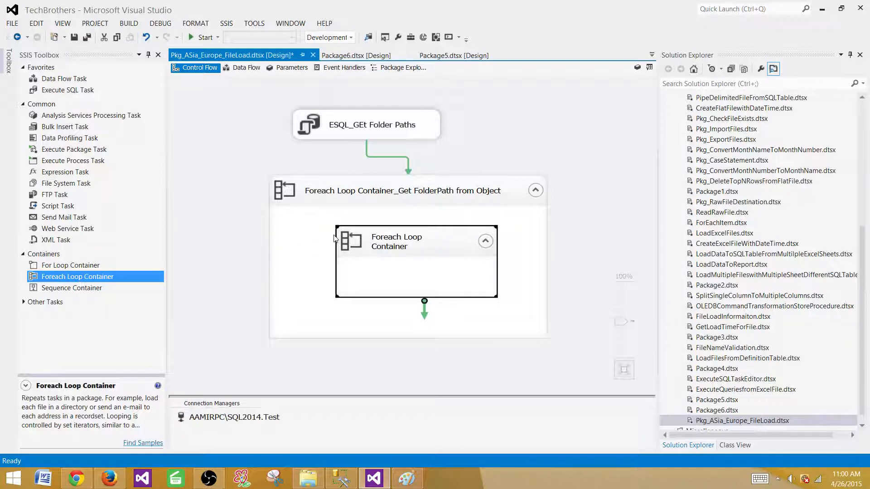
left_click(281, 262)
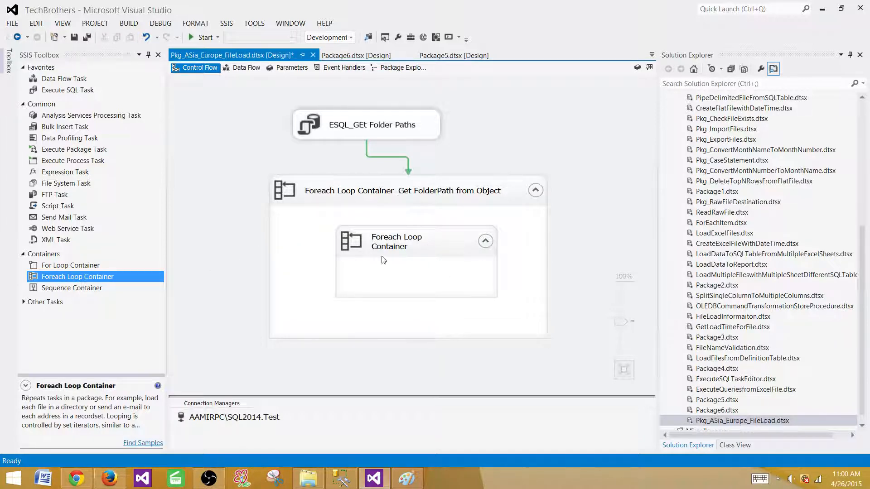
Rename the inner Foreach Loop Container as Load Multiple Files
left_click(396, 245)
left_click(412, 249)
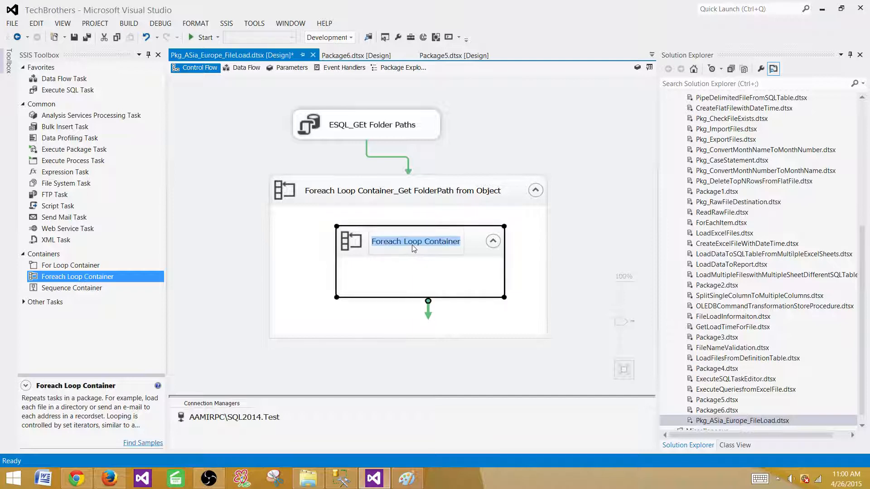
type("Load ")
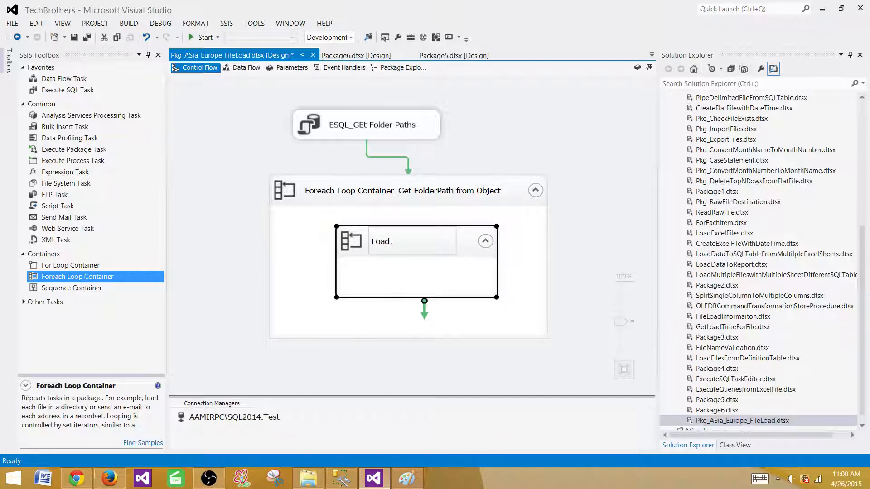
type("Multiple Files")
Start a property expression for Directory in the Load Multiple Files loop's Foreach File Enumerator collection settings
double_click(462, 250)
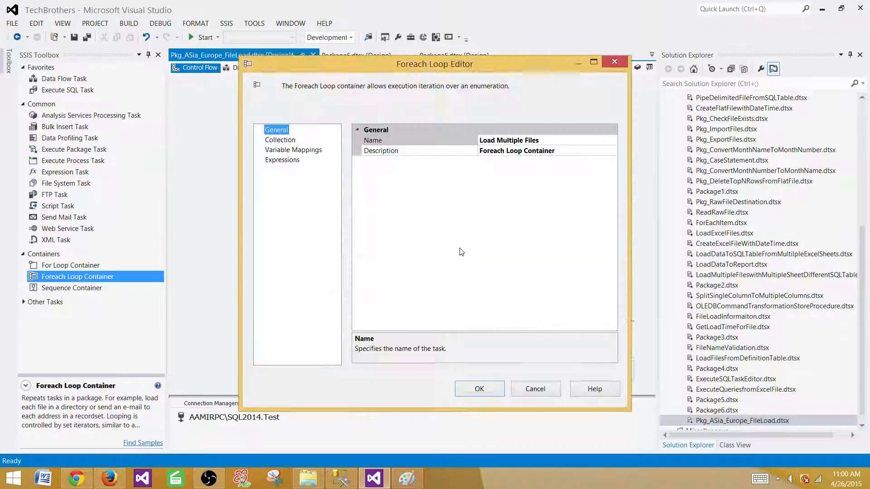
left_click(277, 140)
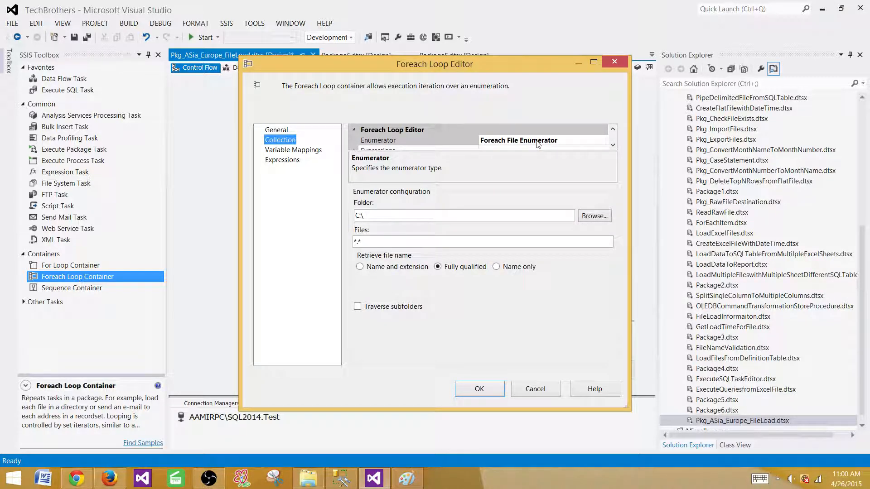
double_click(398, 215)
left_click_drag(358, 215, 346, 216)
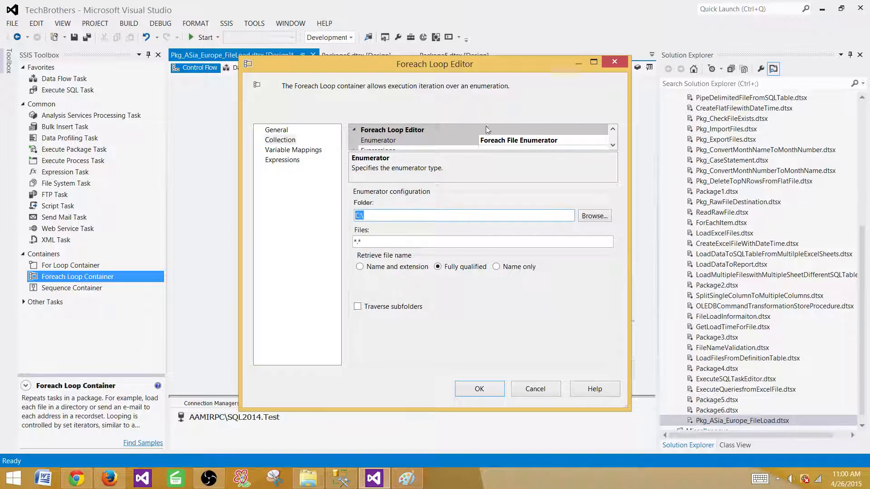
left_click_drag(480, 152, 484, 179)
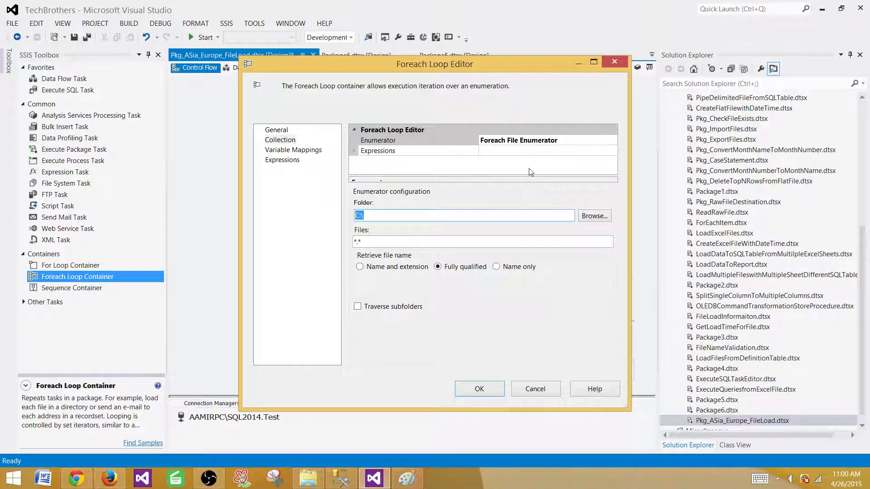
left_click(542, 153)
left_click(613, 151)
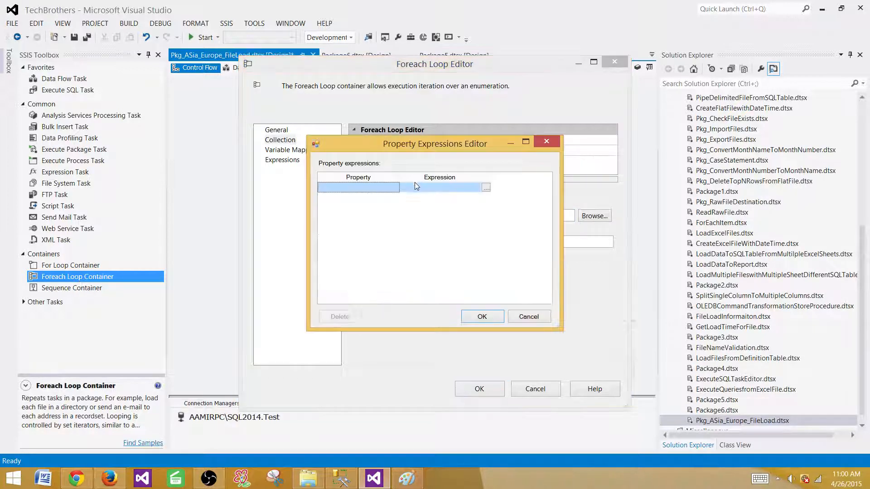
left_click(378, 193)
left_click(395, 188)
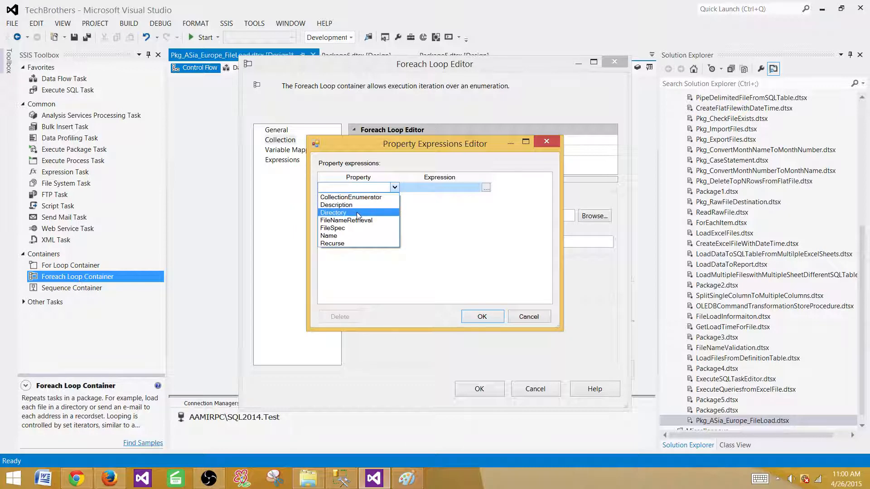
left_click(385, 220)
Set the Directory expression to @[User::FolderPath] and the loop's file filter to *.txt
left_click(486, 187)
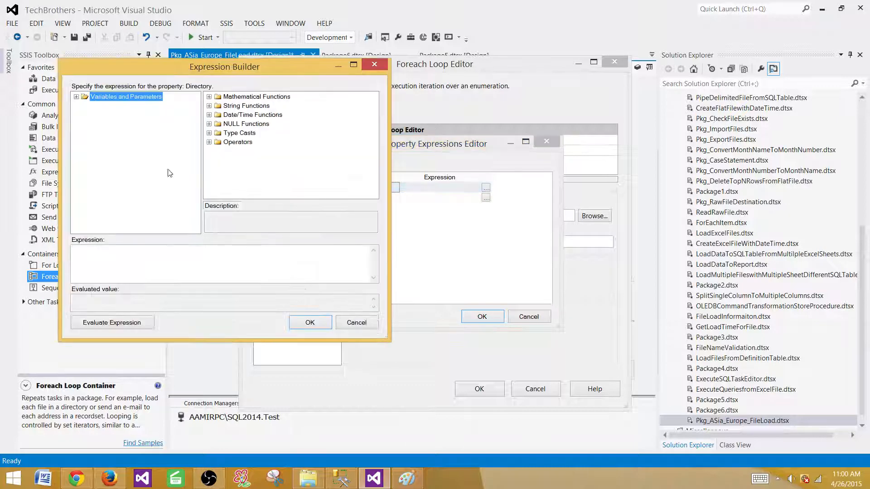
left_click(76, 97)
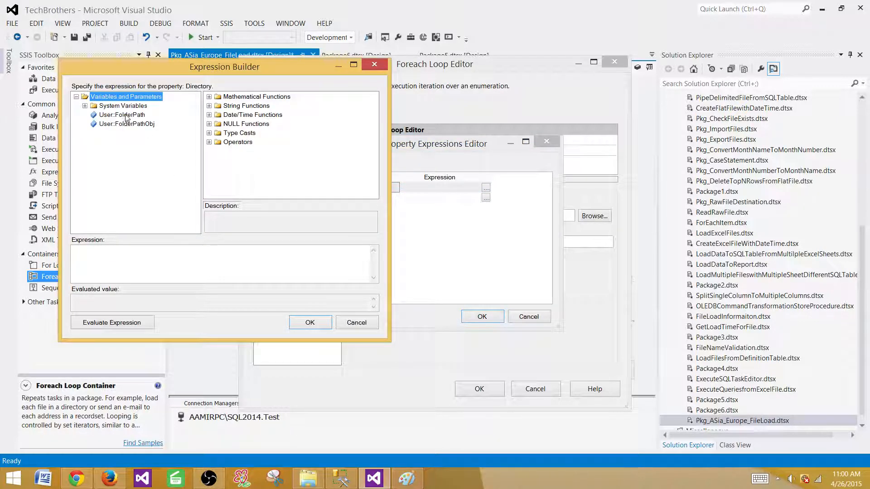
left_click_drag(123, 115, 147, 263)
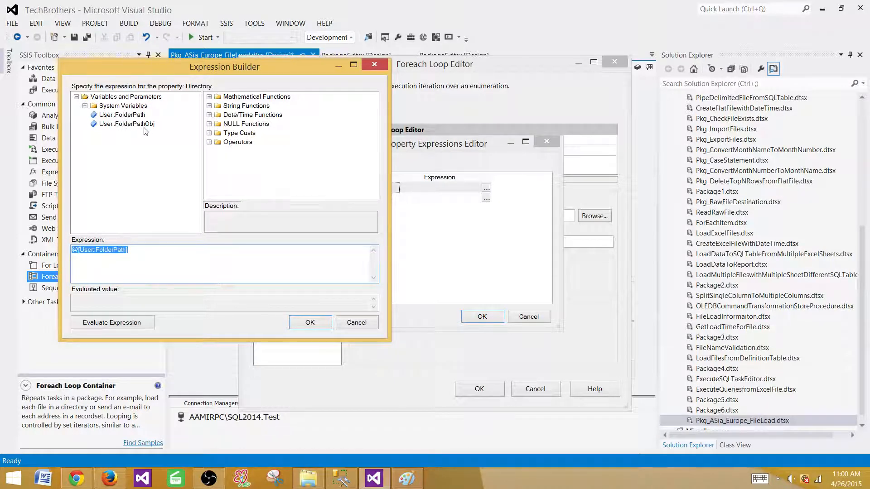
left_click(310, 322)
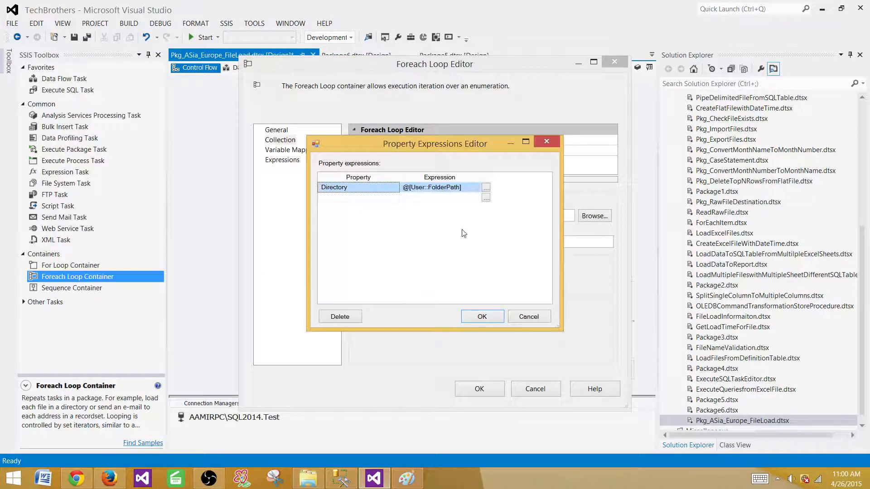
left_click(483, 317)
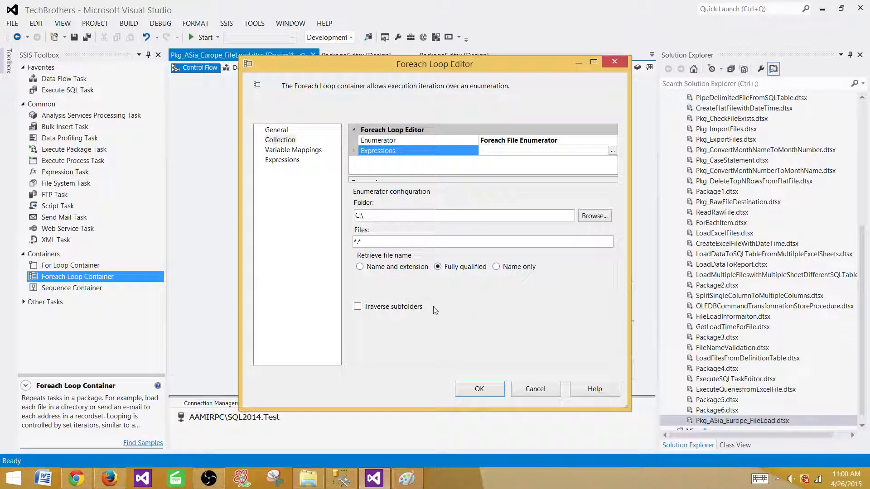
left_click(368, 242)
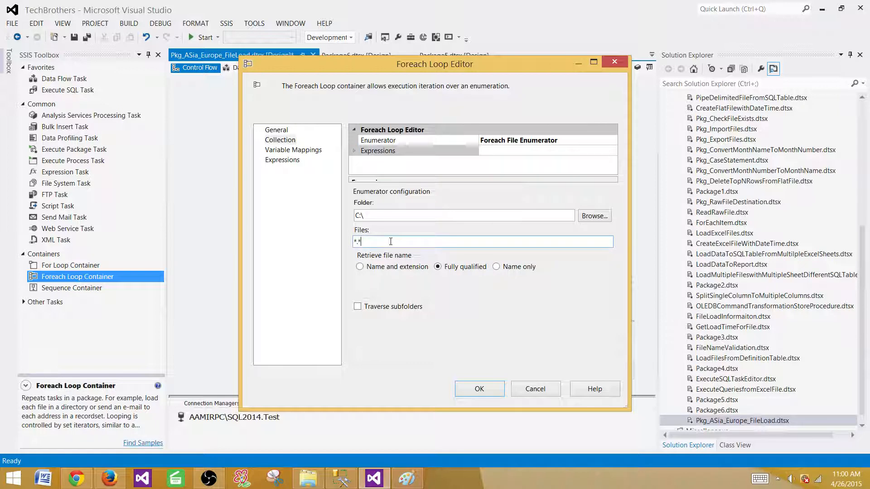
type("txt")
Map the file loop's collection value to a new String variable FileFullPath, scoped to the outer Foreach loop, and apply the settings
left_click(312, 154)
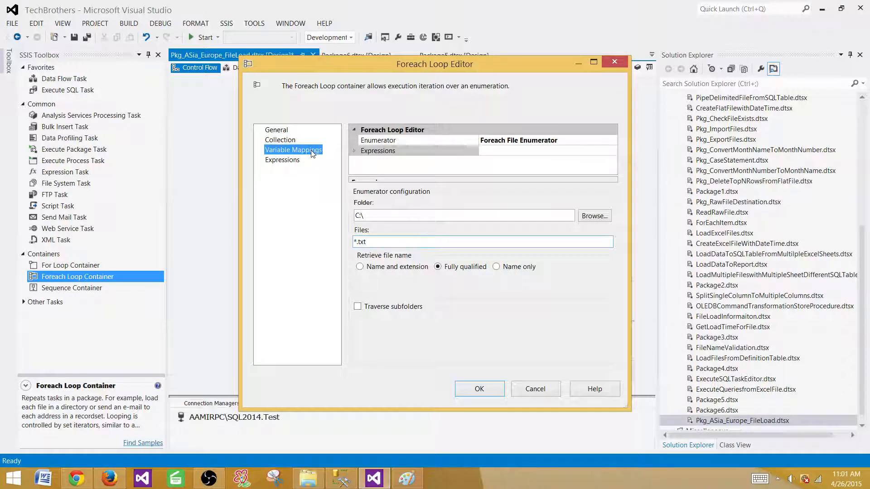
left_click(388, 158)
left_click(423, 158)
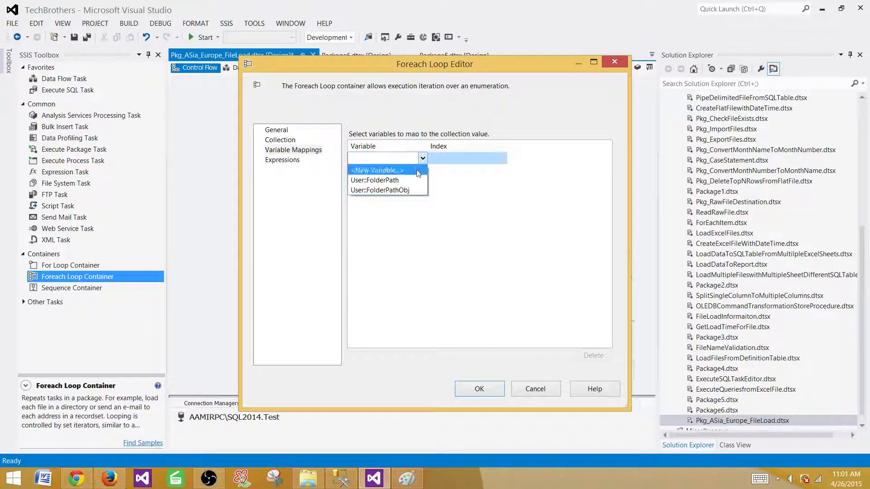
left_click(385, 168)
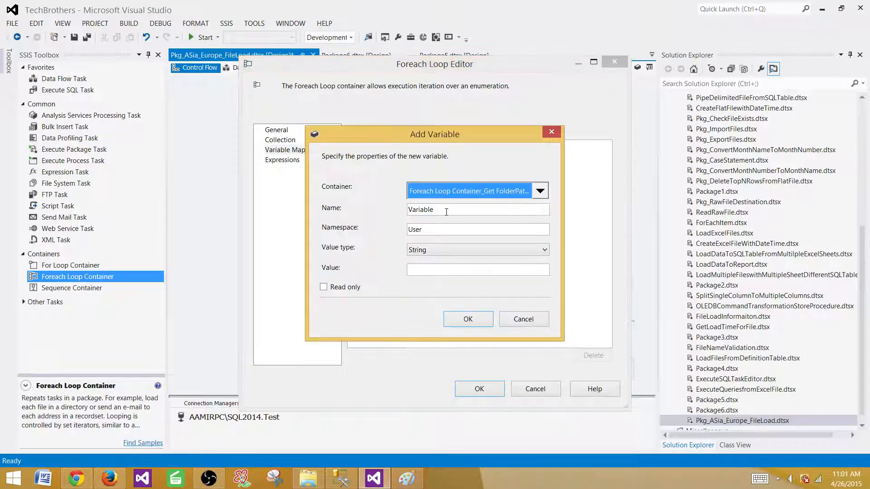
left_click_drag(446, 212, 394, 209)
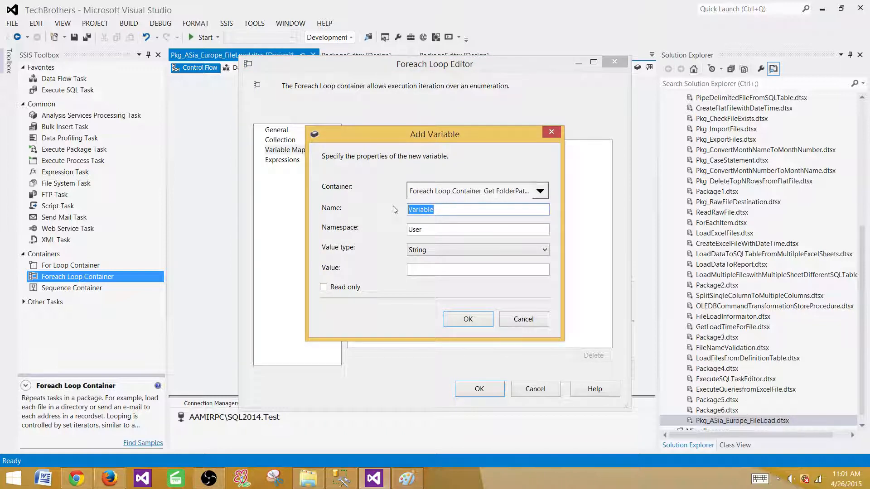
type("FileFullPath")
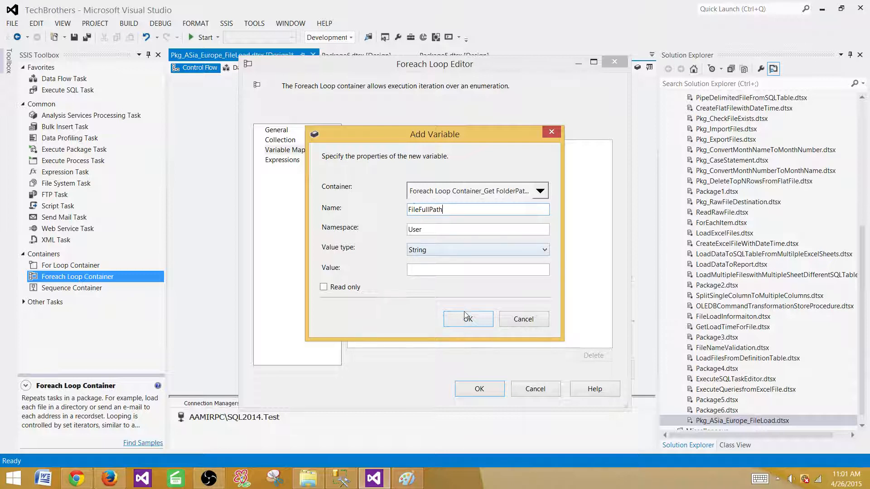
left_click(468, 320)
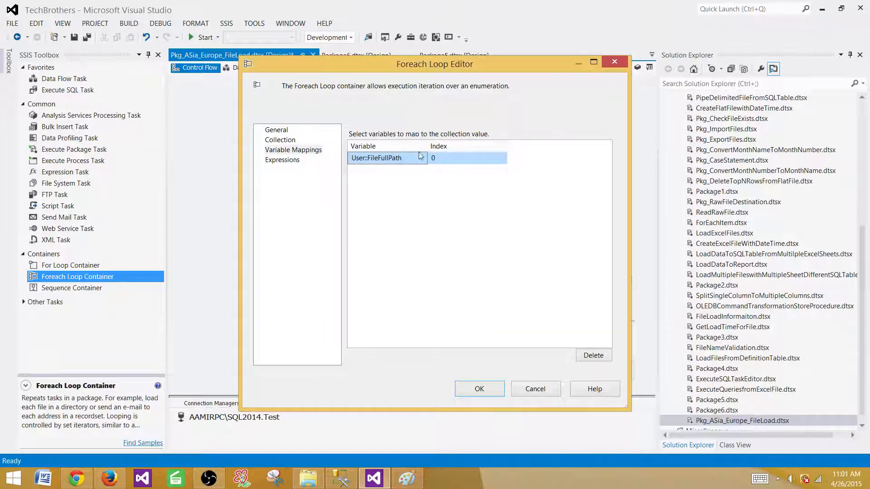
left_click_drag(427, 145, 447, 144)
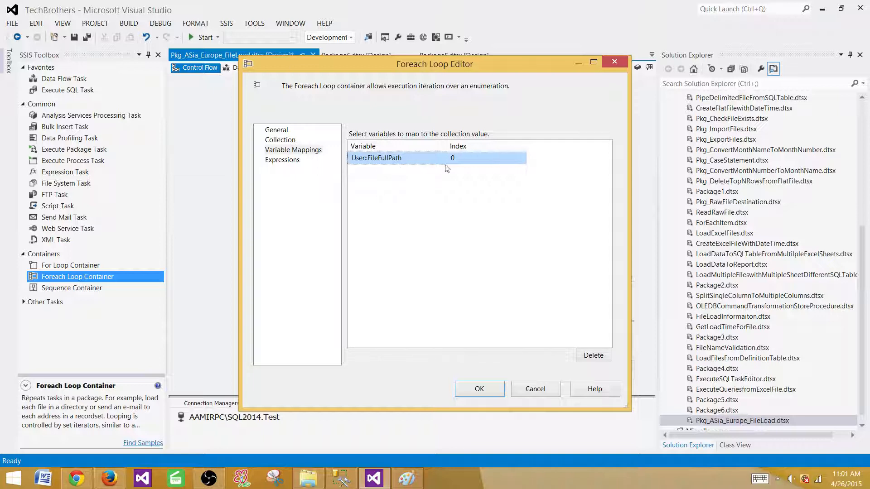
left_click(487, 393)
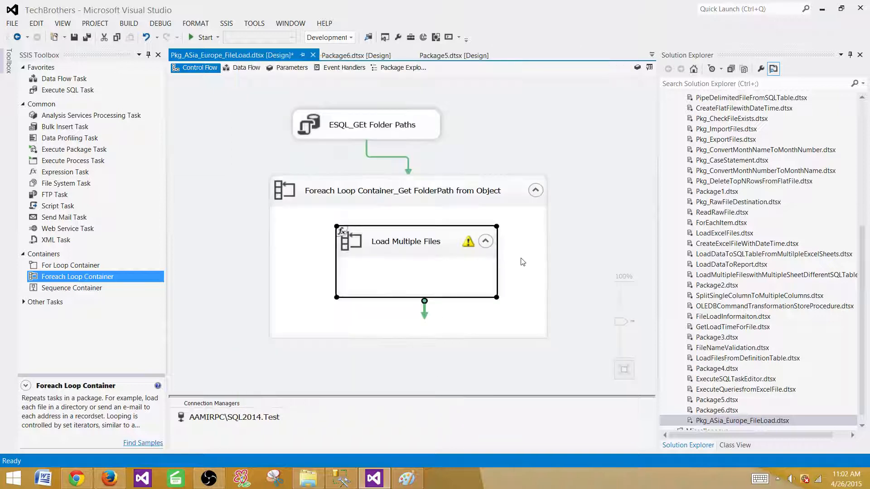
Set the default value of the package variable FolderPath to C:\Test
mouse_move(472, 240)
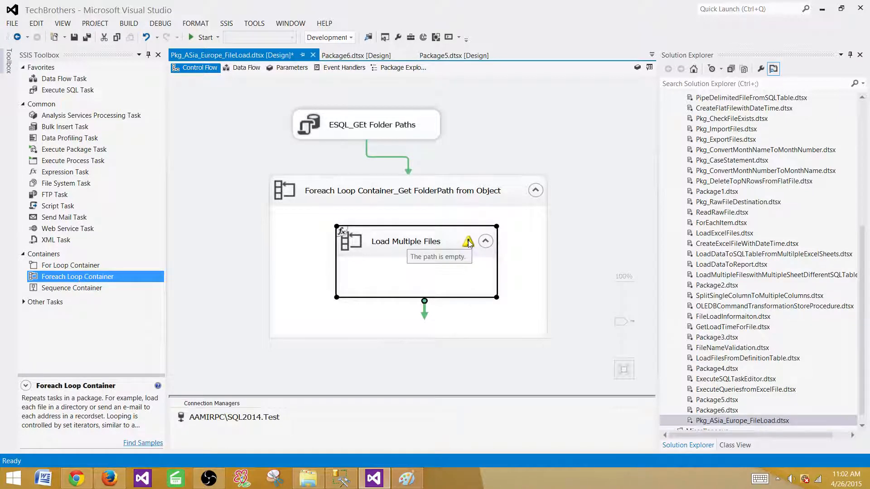
left_click(219, 164)
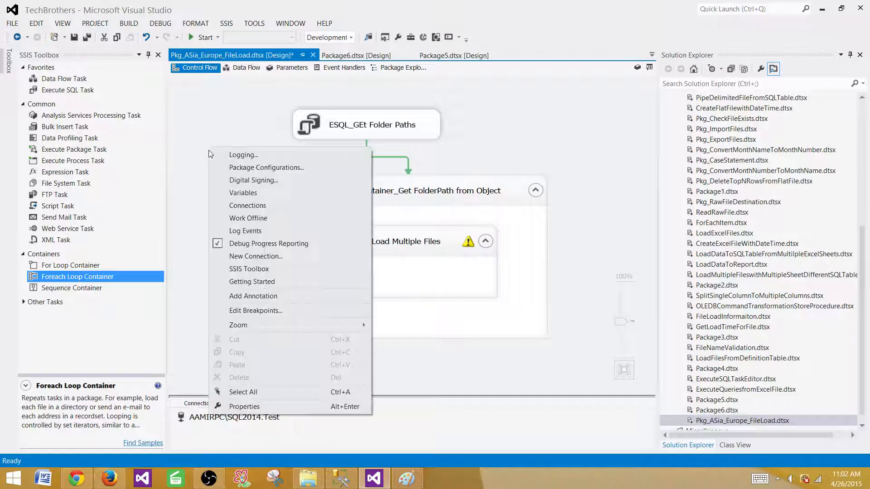
right_click(209, 147)
left_click(239, 193)
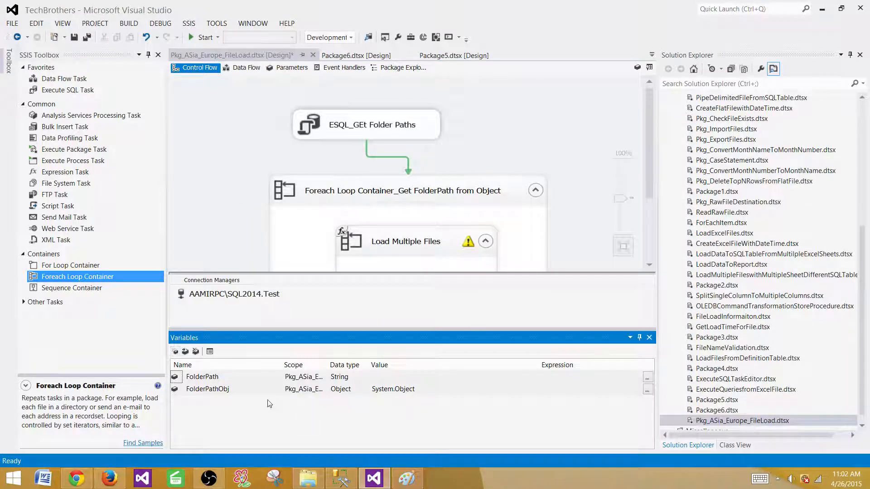
left_click(385, 376)
left_click(280, 185)
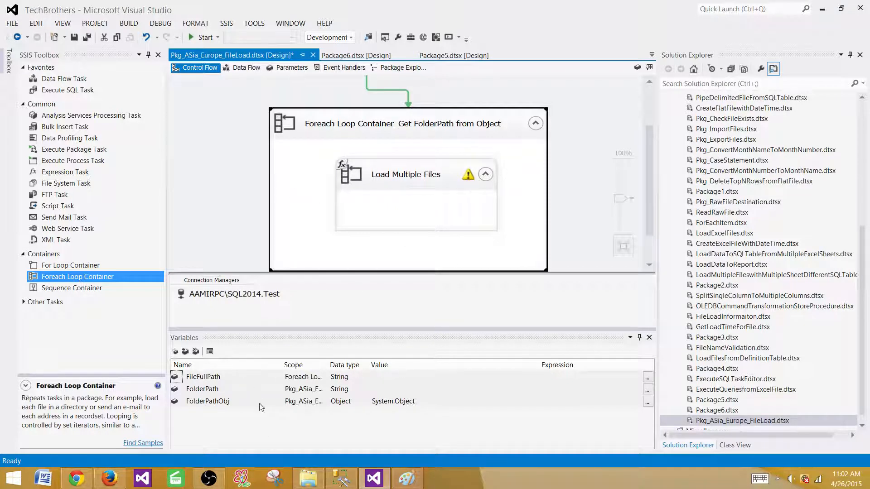
left_click(409, 389)
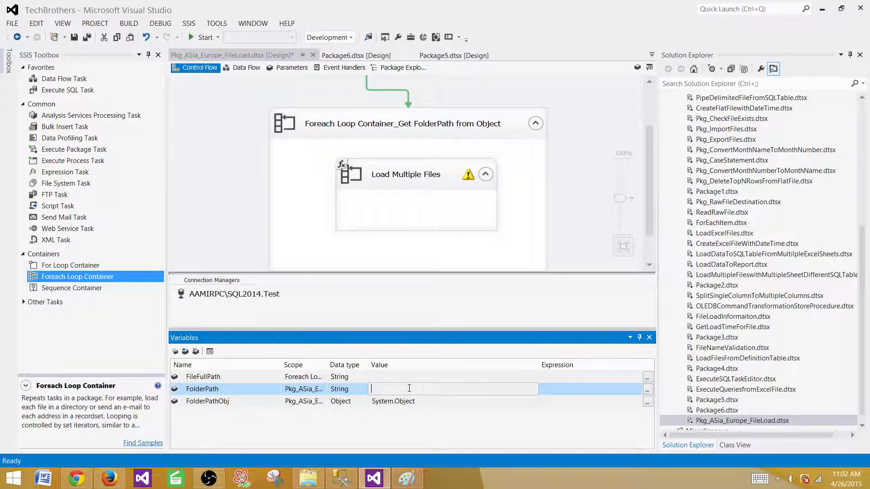
type("C:\\Test")
key("Return")
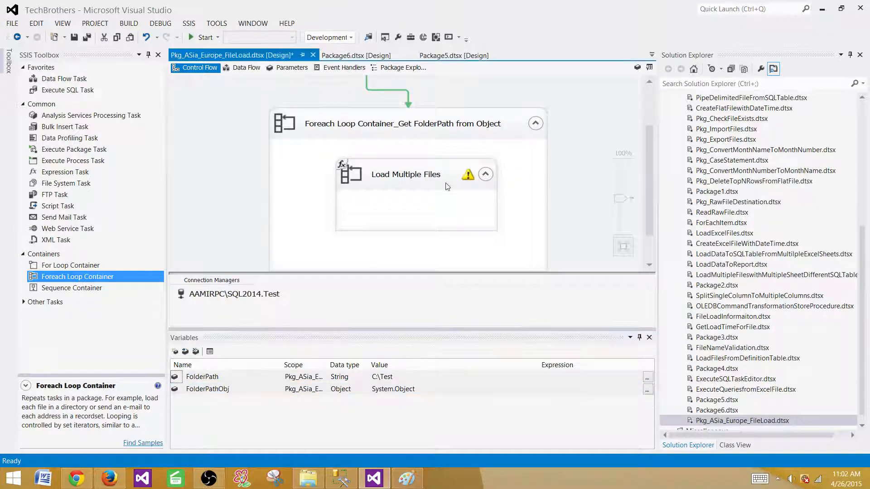
Reopen the Load Multiple Files loop's collection settings, reapply them, and close the variable list
double_click(446, 184)
left_click(280, 140)
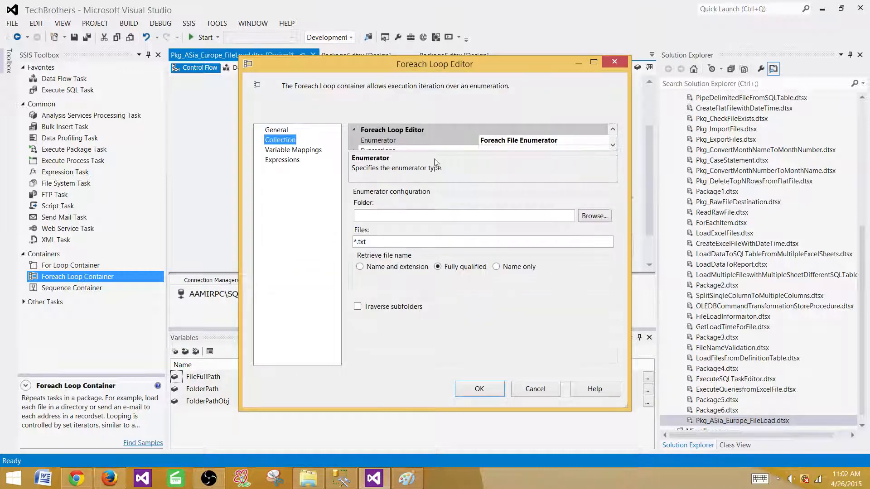
left_click(477, 388)
left_click(555, 205)
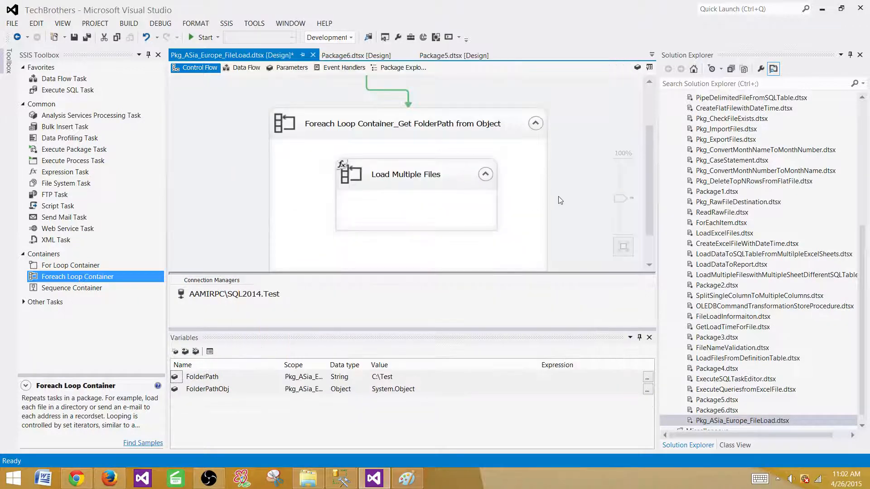
left_click(649, 337)
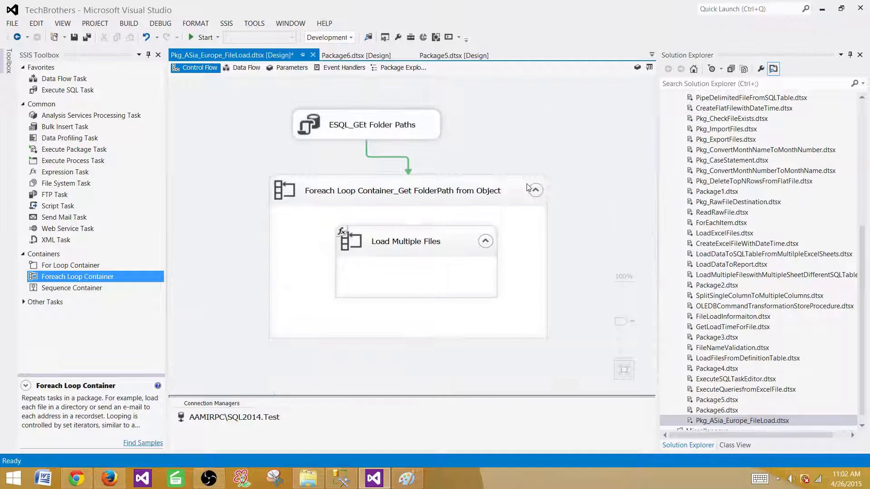
Reposition the Load Multiple Files container inside the outer Foreach loop and enlarge it to make room for a task
left_click(460, 194)
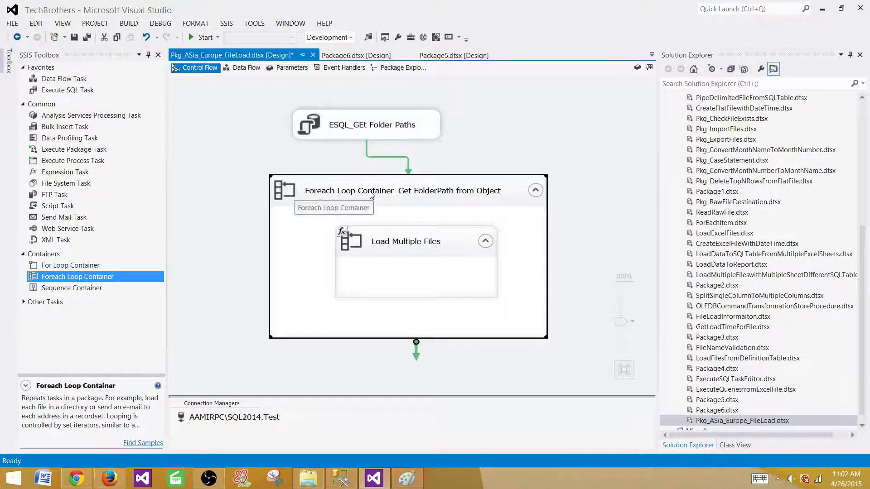
left_click(420, 249)
left_click_drag(405, 245, 396, 252)
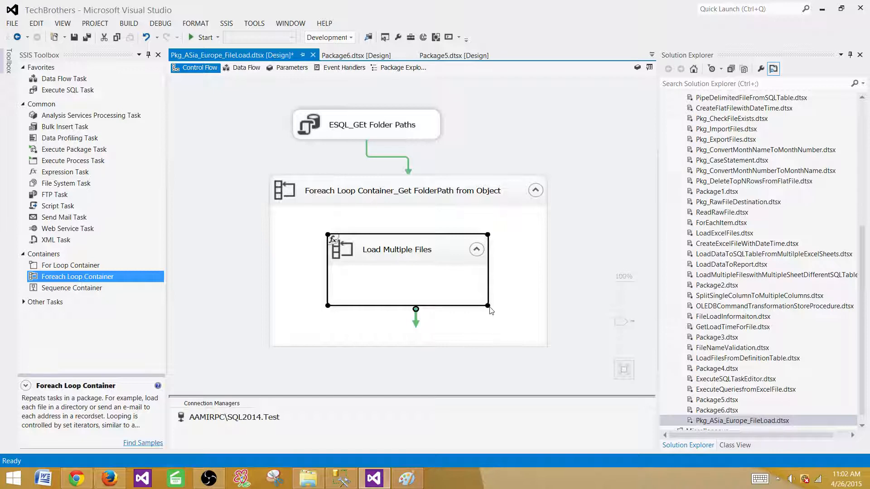
left_click_drag(487, 302, 503, 327)
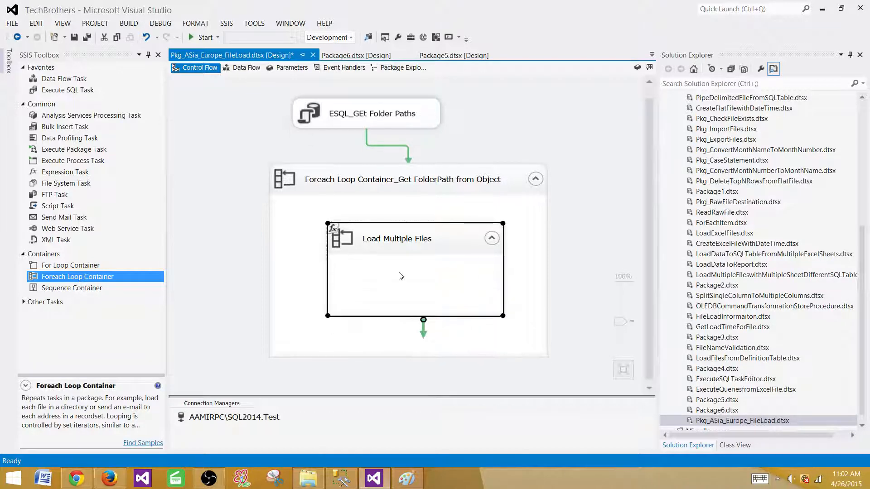
left_click(238, 242)
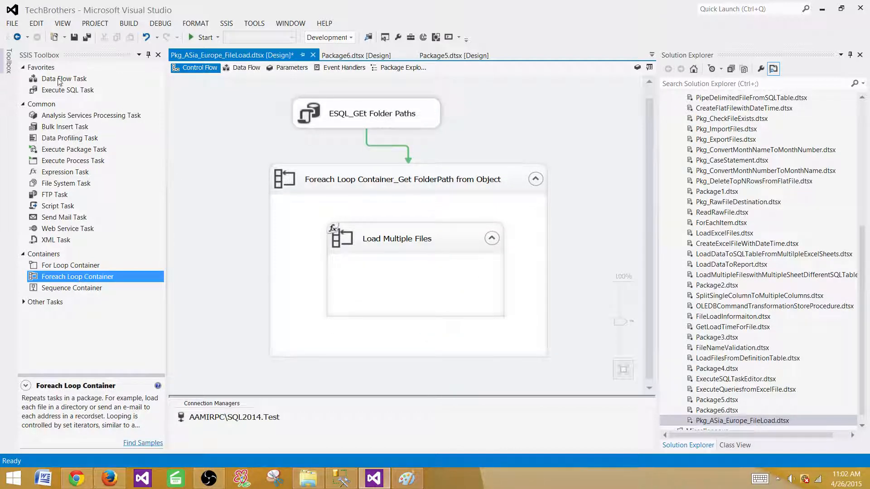
Add a Data Flow Task inside the Load Multiple Files container and center it there
left_click_drag(59, 80, 385, 269)
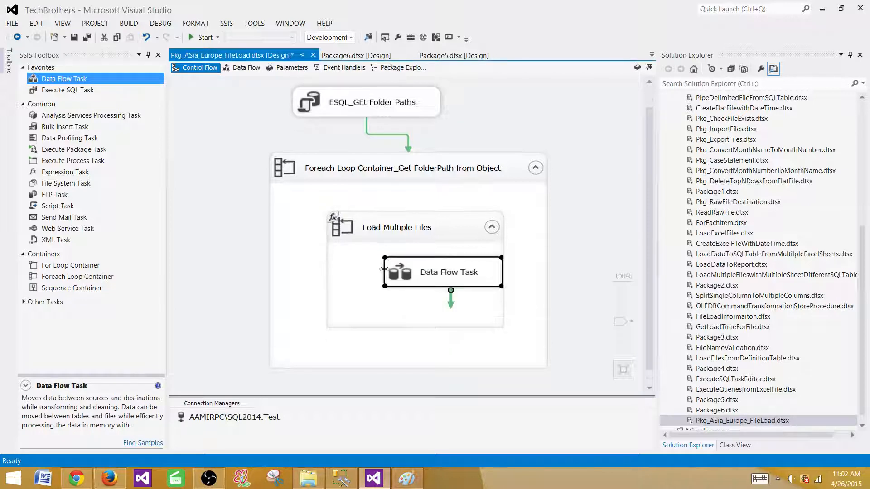
left_click_drag(454, 277, 416, 280)
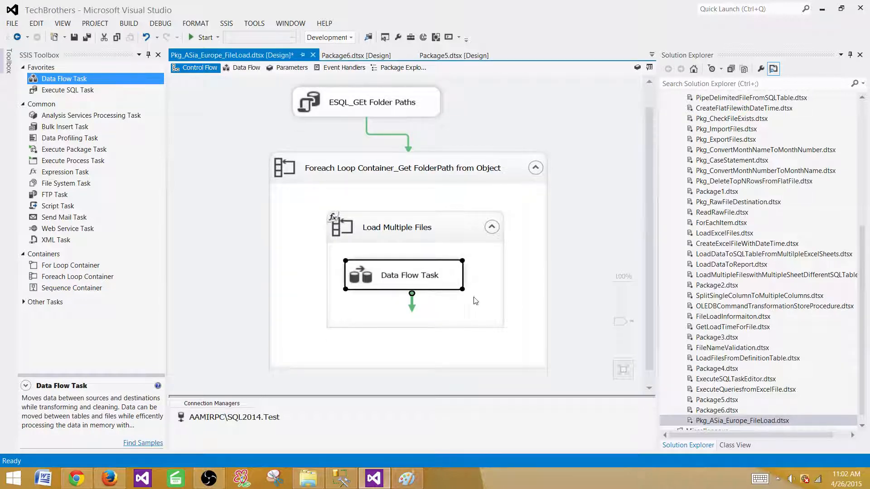
left_click_drag(420, 284, 431, 285)
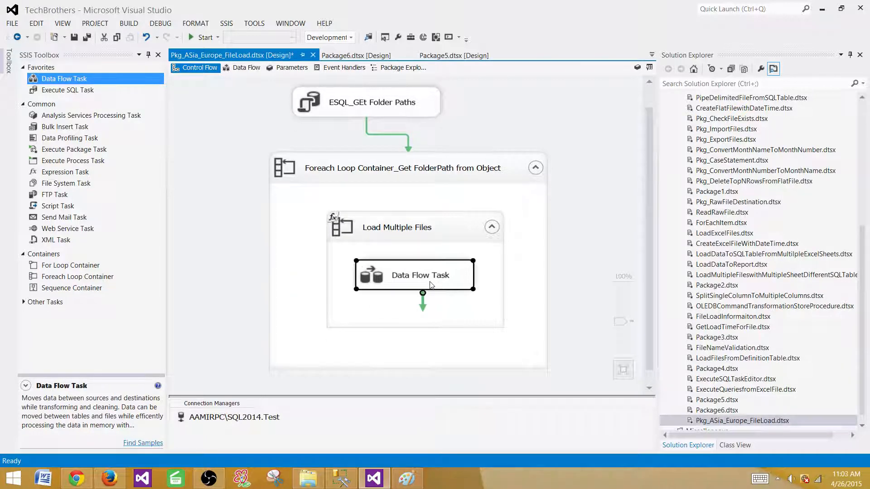
Open the Data Flow Task and add a Flat File Source to its data flow
double_click(435, 281)
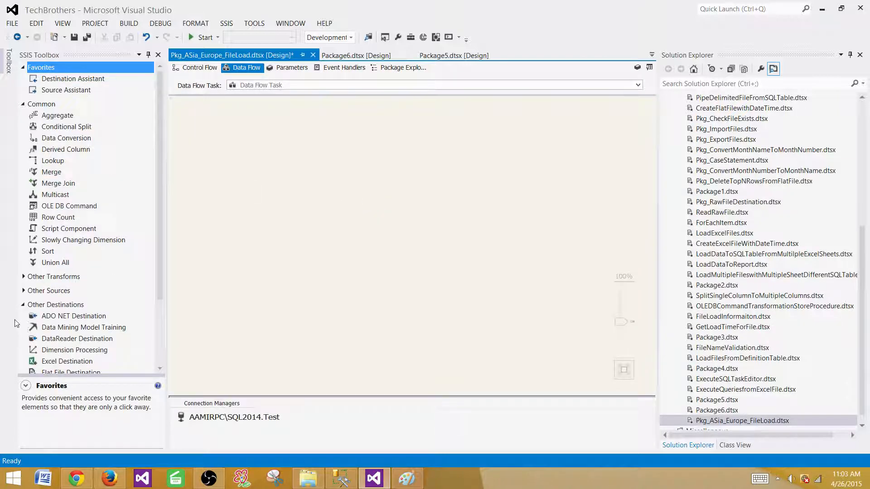
left_click(24, 304)
left_click(24, 291)
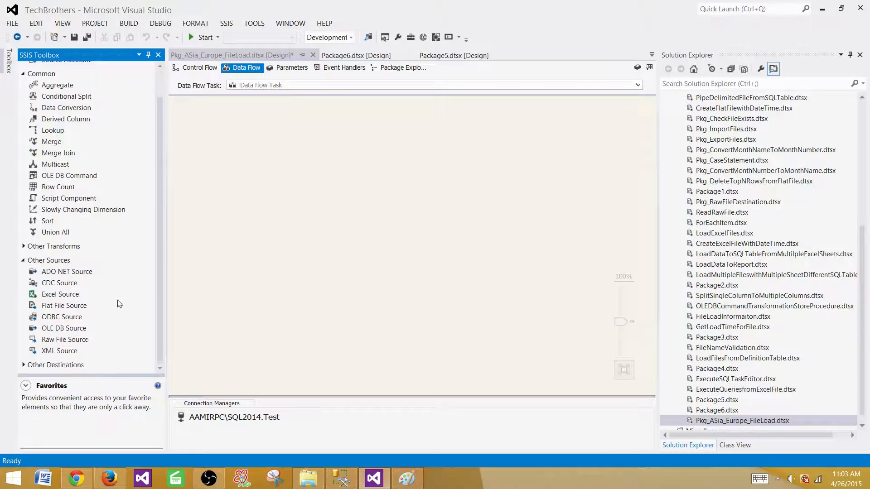
left_click_drag(69, 307, 277, 131)
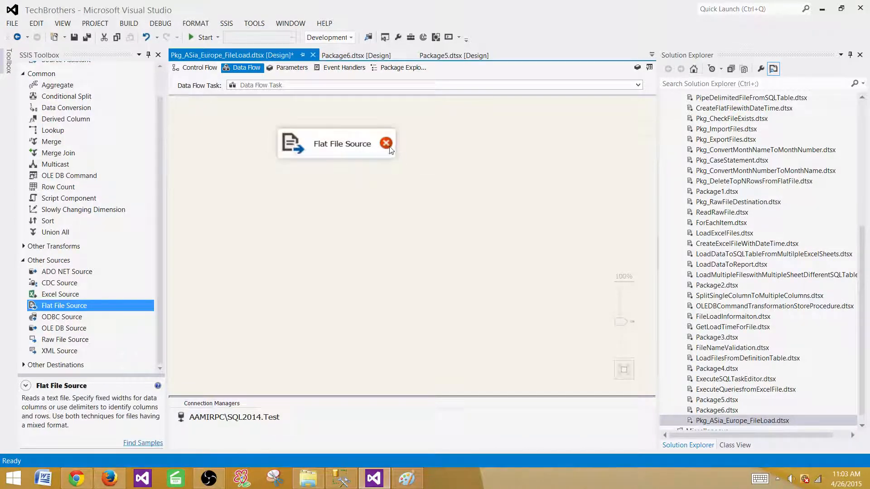
Create a flat file connection manager for the source using Customer_AS_20150425.txt from the desktop's InputFolder\Customer_AS folder
double_click(390, 146)
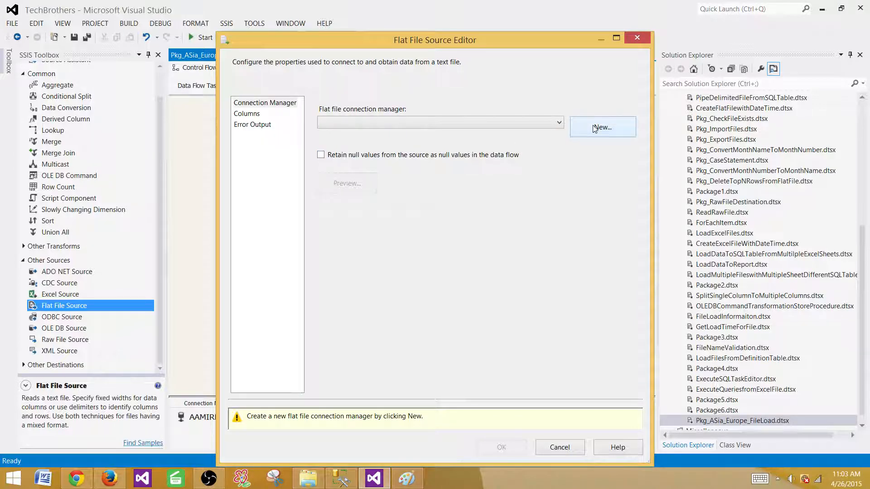
left_click(595, 128)
left_click(574, 177)
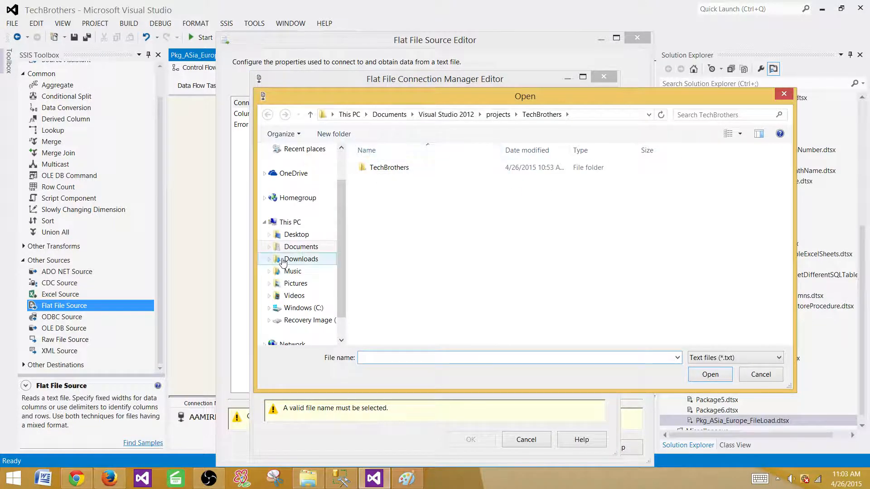
left_click(300, 237)
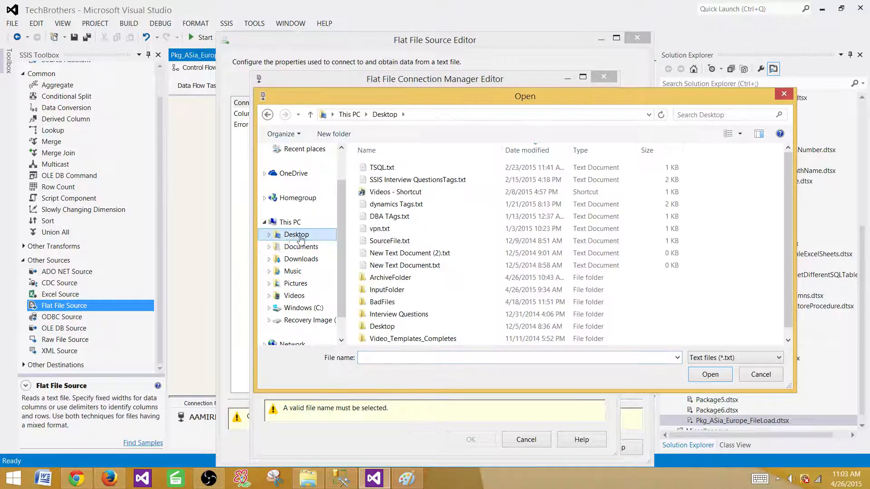
double_click(389, 290)
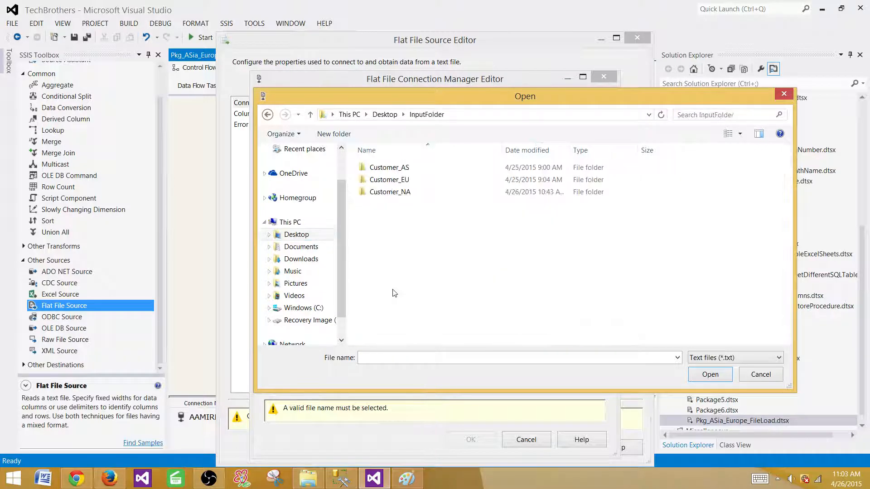
double_click(403, 169)
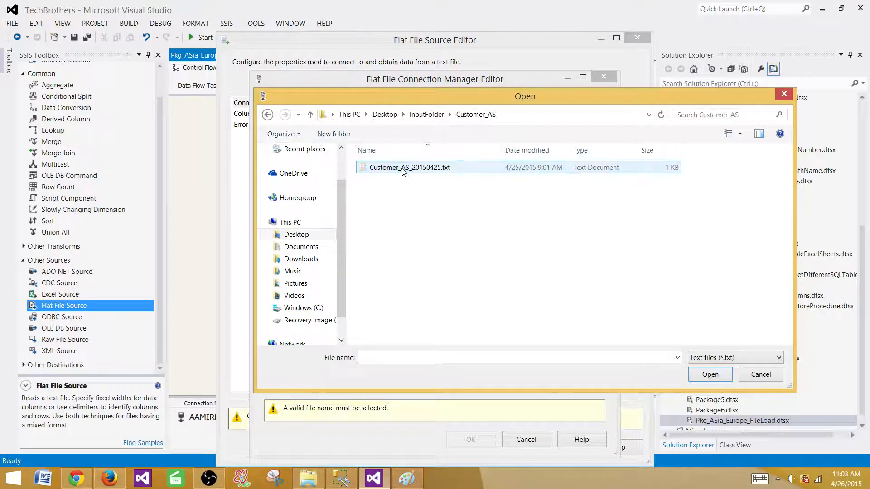
left_click(414, 172)
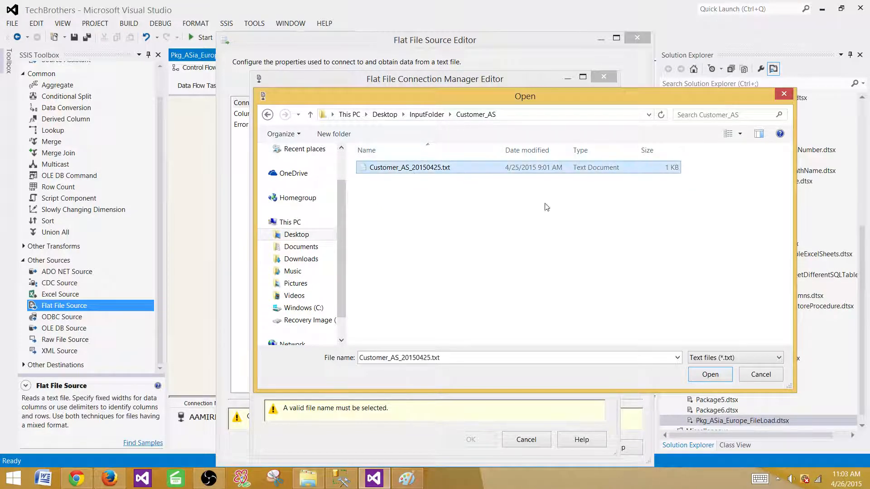
left_click(695, 377)
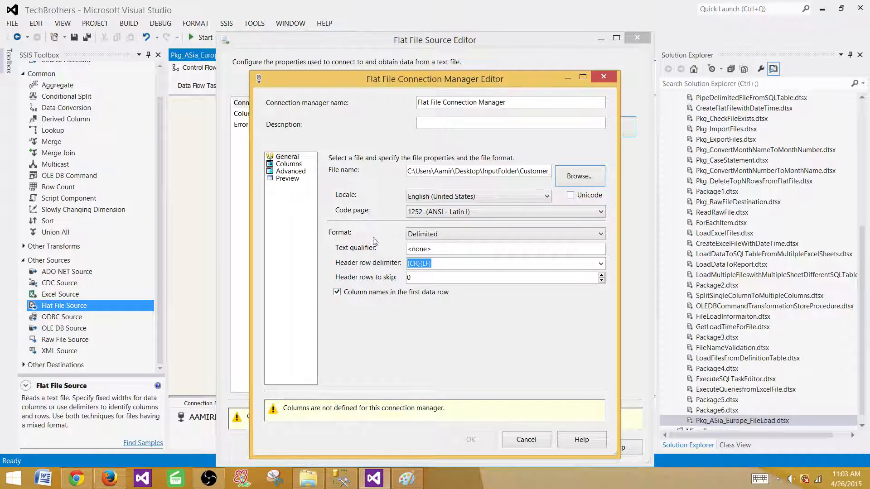
Set the CustomerId column's data type to four-byte signed integer [DT_I4] in the flat file connection
left_click(284, 165)
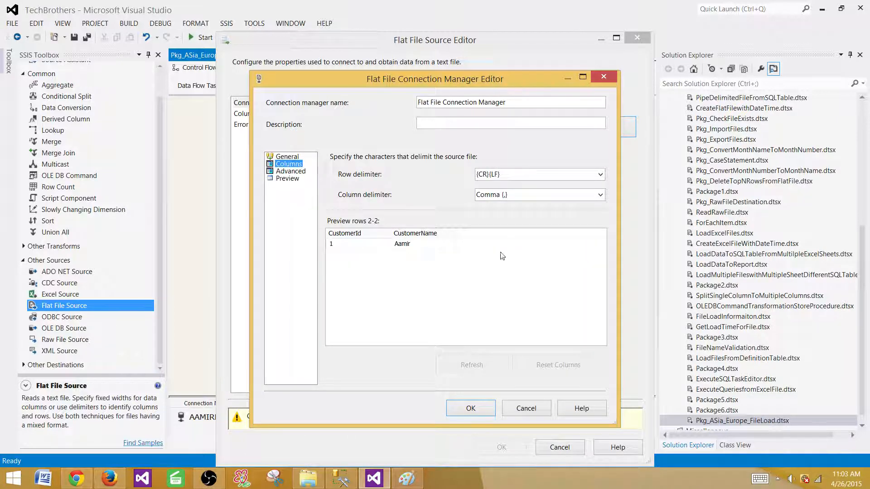
left_click(294, 172)
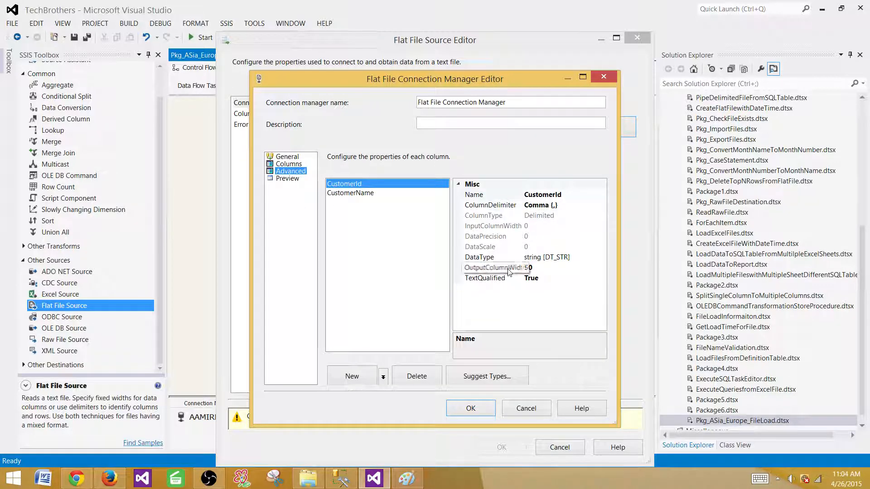
left_click(586, 257)
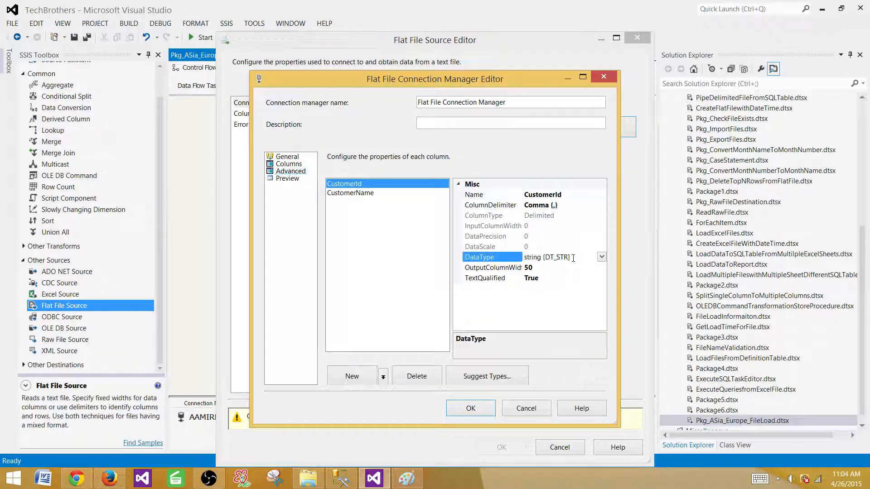
left_click(602, 257)
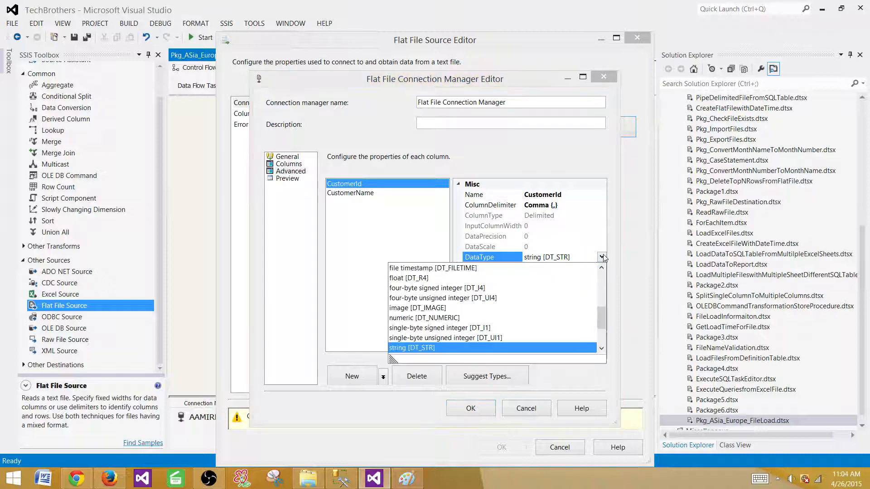
left_click(476, 288)
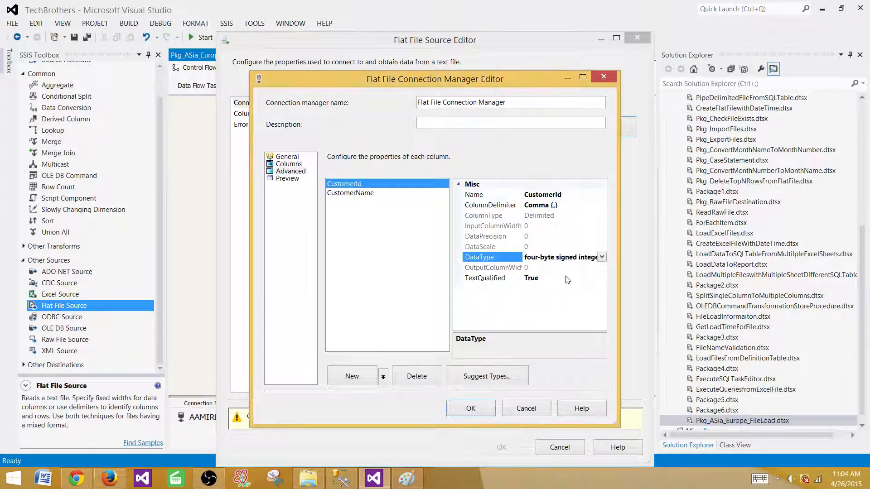
Set the CustomerName column's output width to 100
left_click(366, 201)
left_click(505, 268)
type("100")
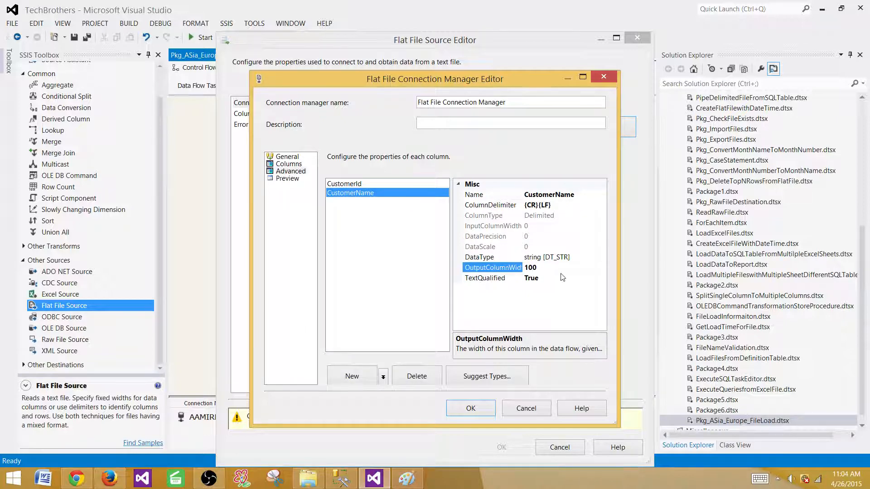
Save the flat file connection, enable retaining null values from the source, and confirm the source with its columns
left_click(463, 412)
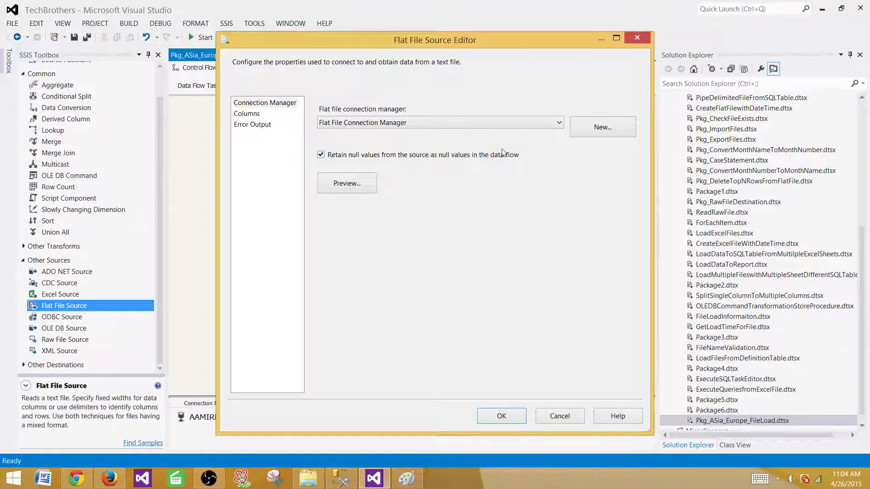
left_click(251, 116)
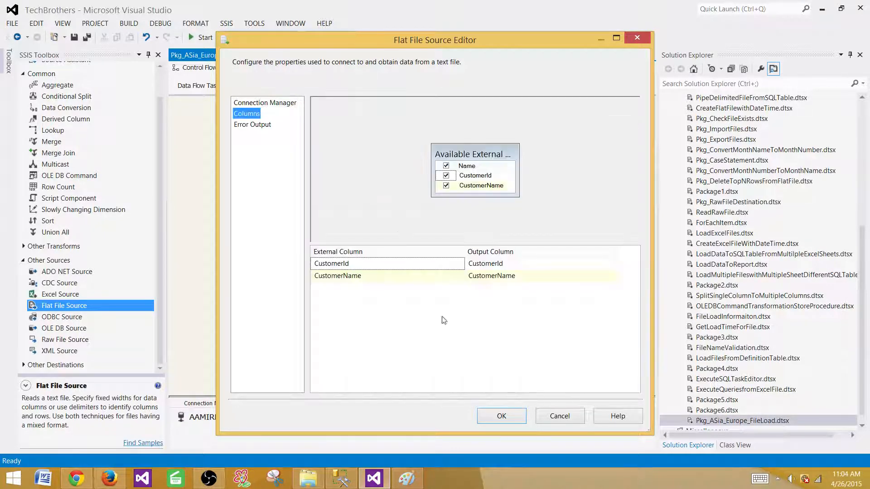
left_click(501, 415)
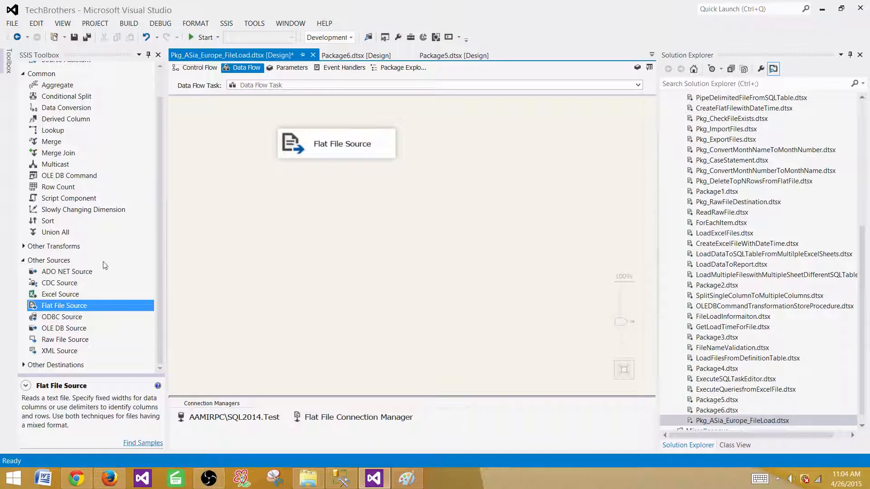
Add an OLE DB Destination below the Flat File Source and connect the source's data output to it
left_click(24, 262)
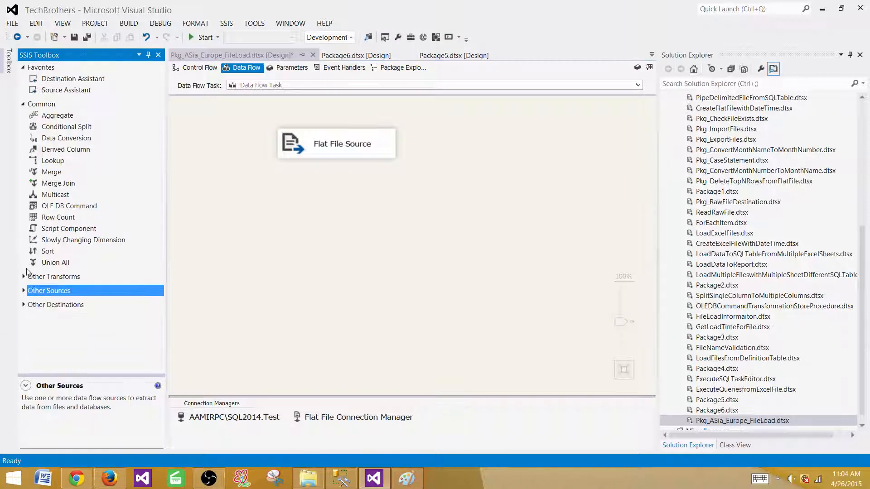
left_click(24, 305)
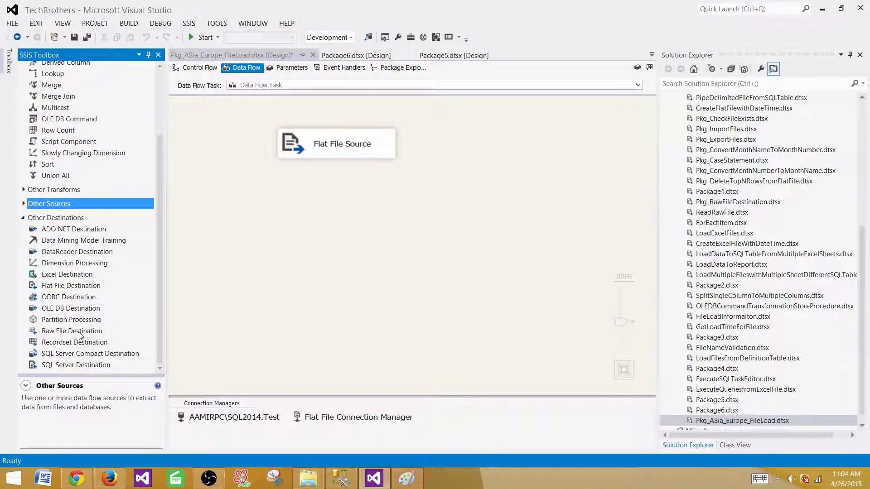
left_click_drag(76, 312, 275, 194)
left_click(372, 151)
left_click_drag(339, 177, 342, 207)
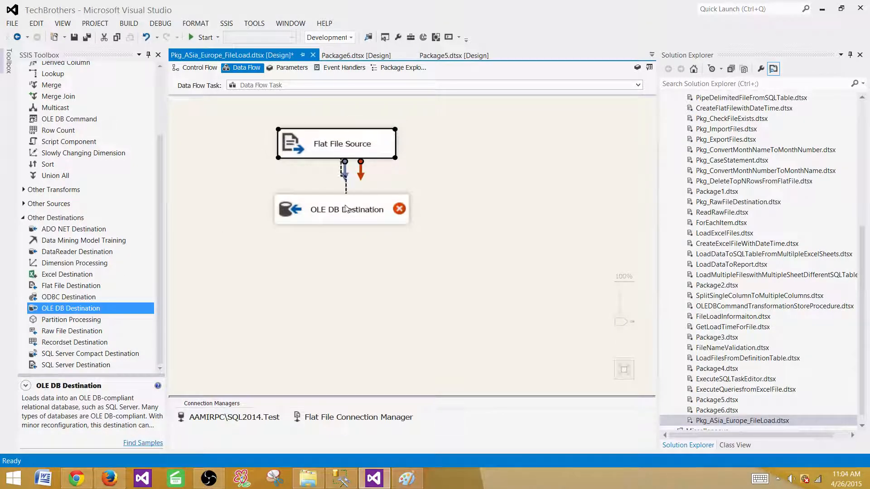
left_click(434, 214)
Switch to SQL Server Management Studio and query the top 1000 rows of dbo.Customer in the Test database
left_click(341, 478)
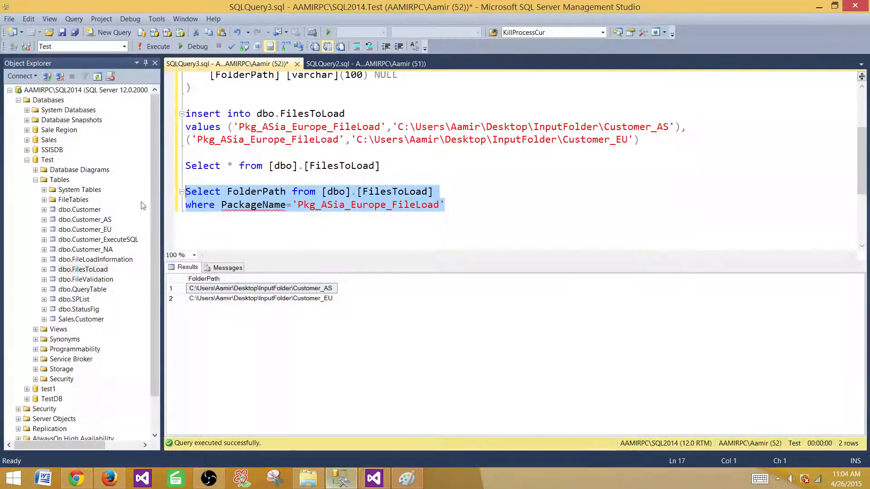
right_click(86, 211)
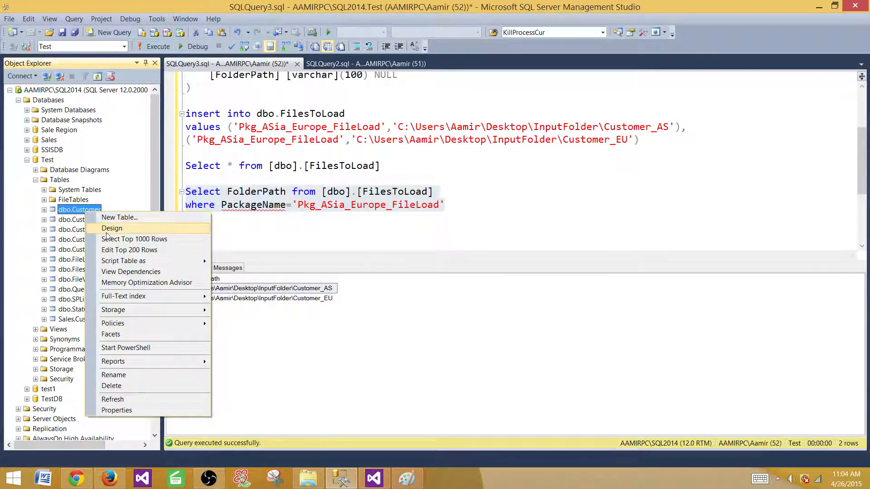
left_click(130, 239)
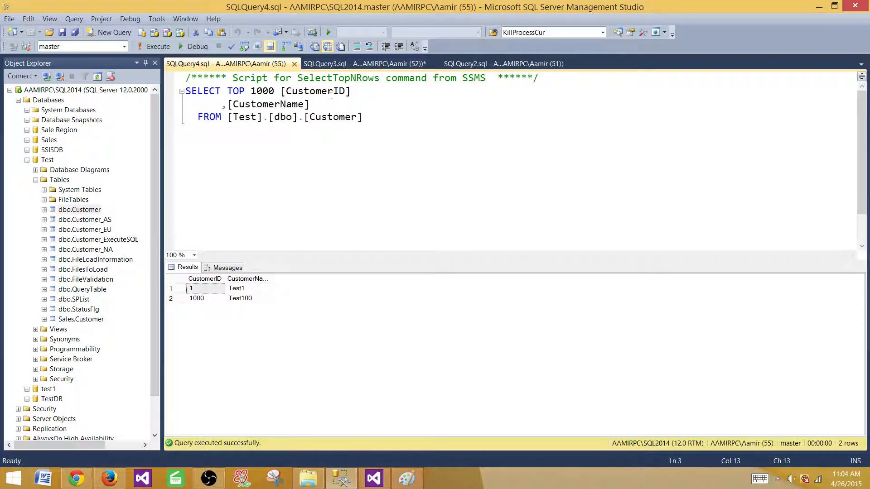
Remove the TOP 1000 clause from the dbo.Customer SELECT query
left_click_drag(274, 91, 240, 90)
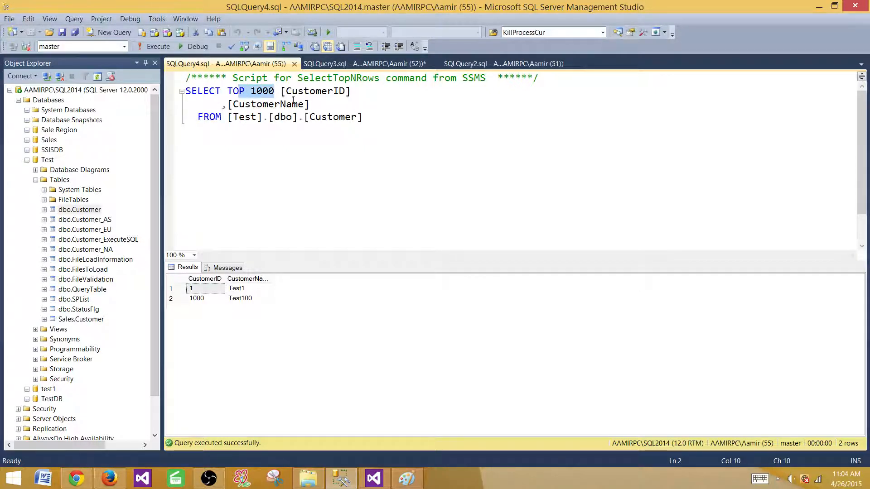
key("BackSpace")
key("BackSpace")
key("BackSpace")
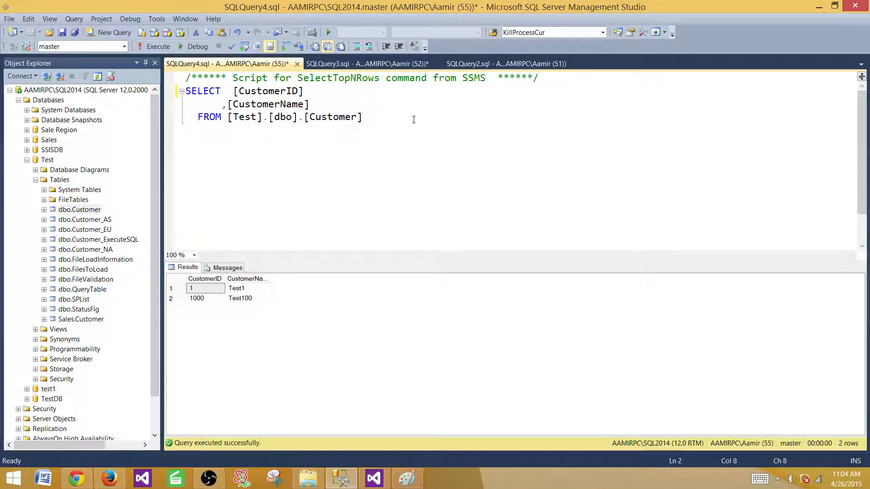
Add a Truncate table statement for [Test].[dbo].[Customer] below the SELECT query
left_click_drag(414, 119, 229, 118)
right_click(243, 119)
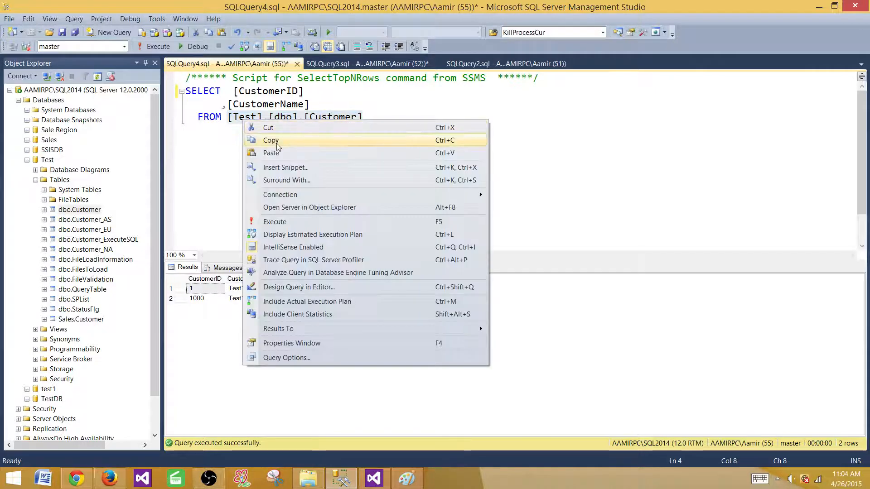
left_click(271, 140)
left_click(427, 136)
key("Return")
key("Return")
type("Trunc")
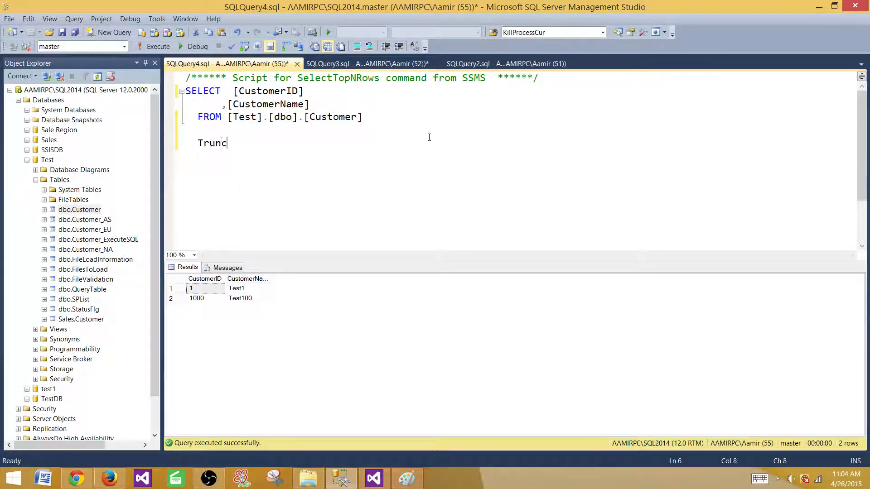
type("ate table")
key("ctrl+v")
Execute only the Truncate table statement to empty the Customer table
key("shift+Up")
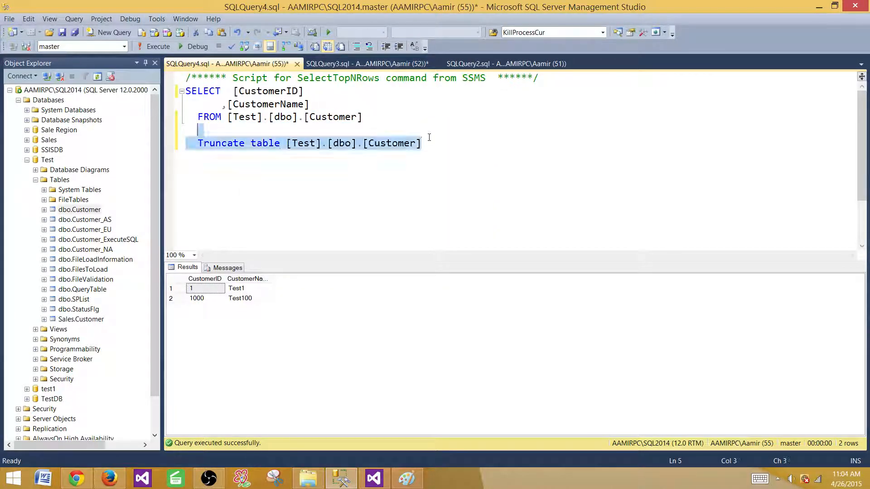
key("F5")
left_click(449, 162)
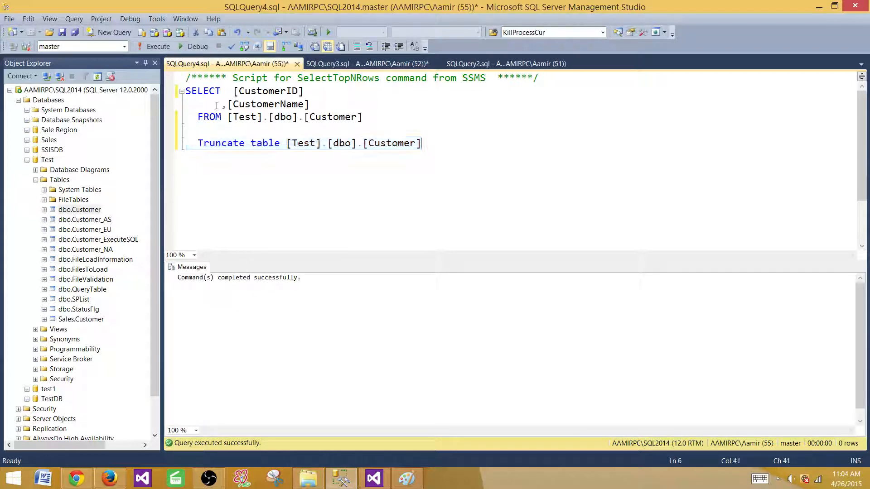
Switch to Visual Studio and set the OLE DB Destination's target table to [dbo].[Customer]
left_click(374, 478)
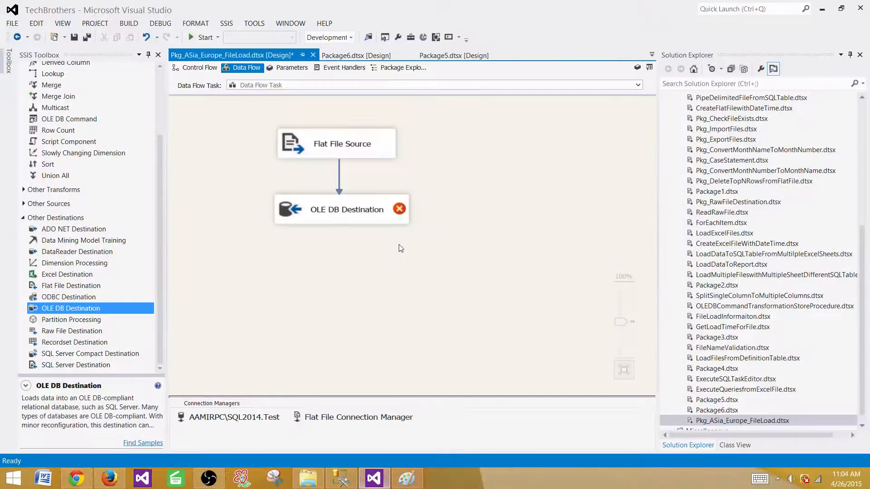
left_click(351, 200)
double_click(398, 213)
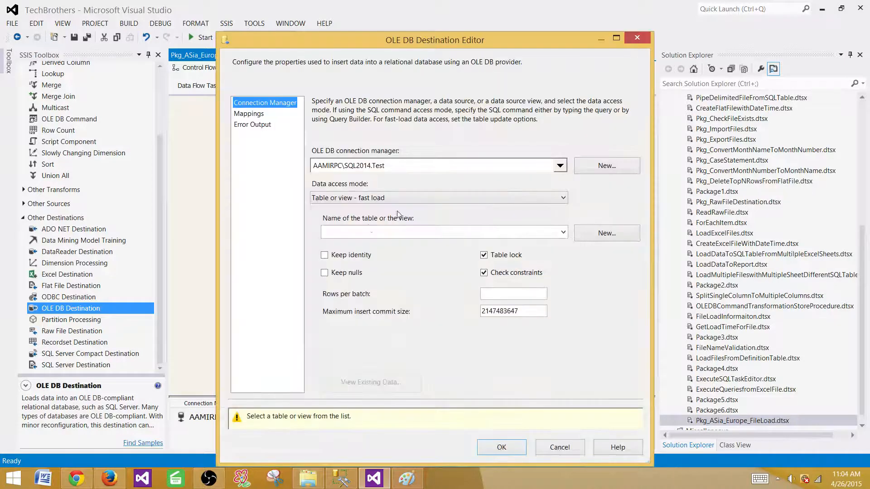
left_click(600, 235)
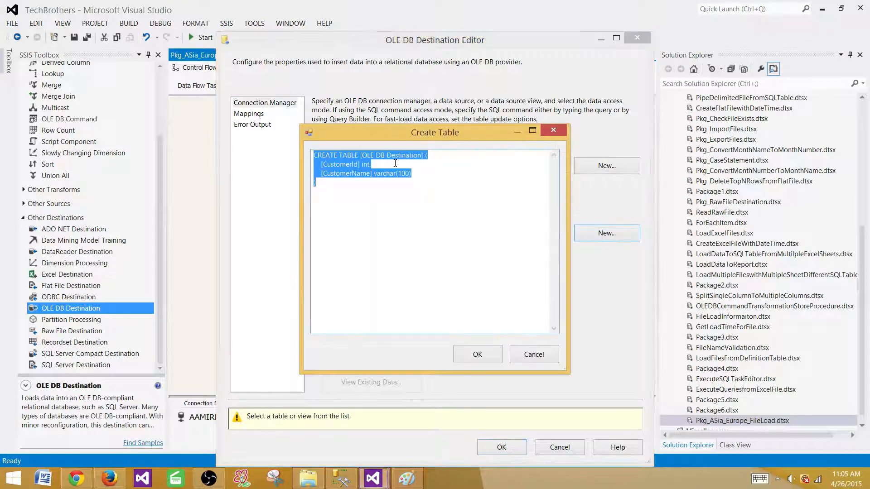
left_click(534, 356)
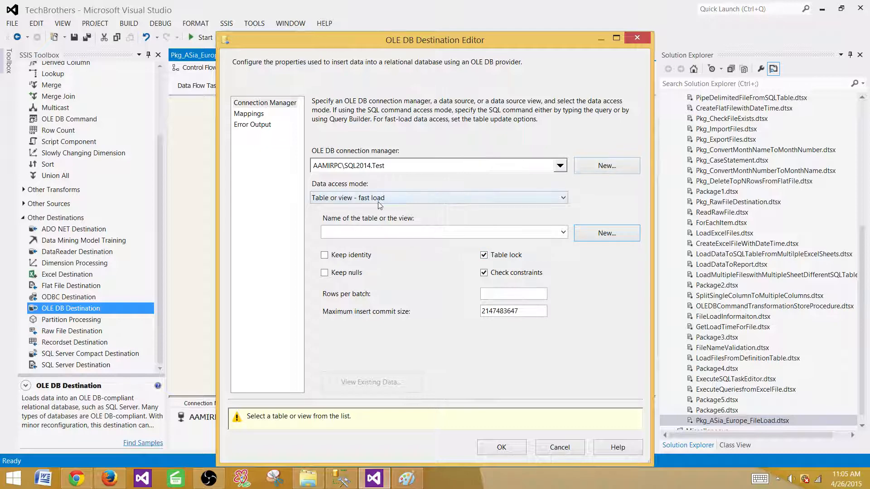
left_click(375, 235)
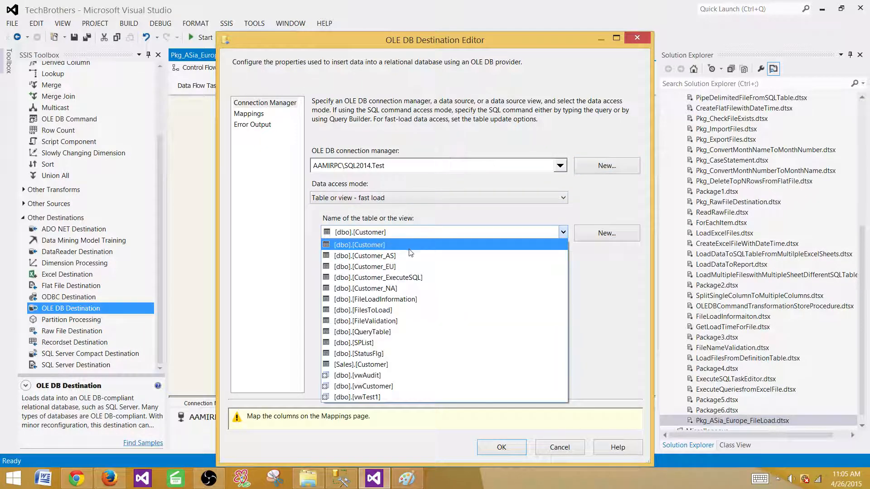
left_click(366, 247)
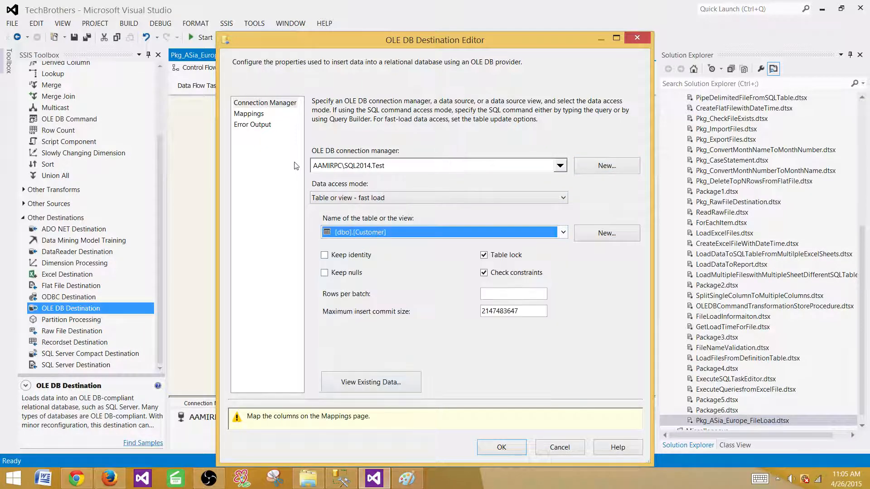
Confirm the destination with CustomerId and CustomerName mapped to their matching columns, and widen the Flat File Source to the destination's width
left_click(252, 114)
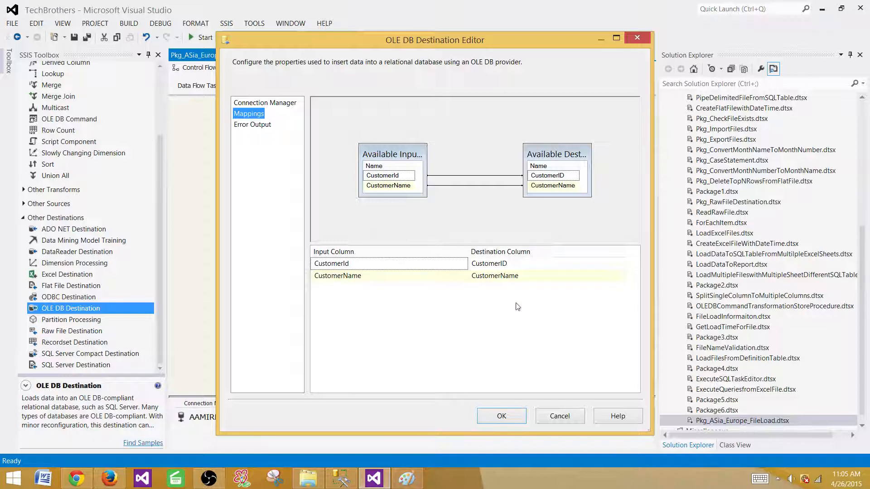
left_click(424, 266)
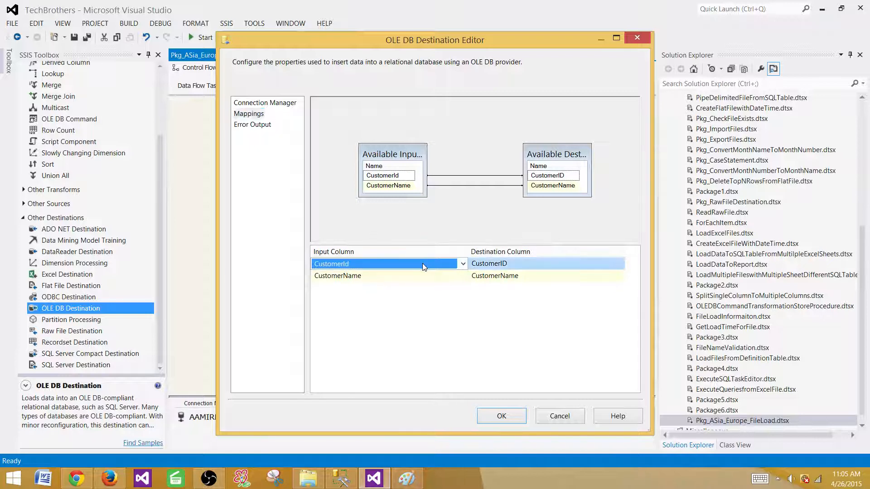
left_click(409, 264)
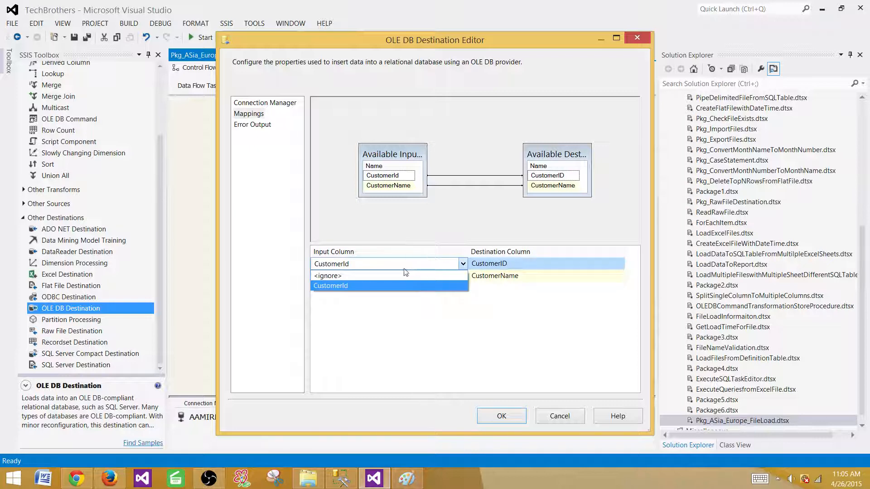
left_click(395, 284)
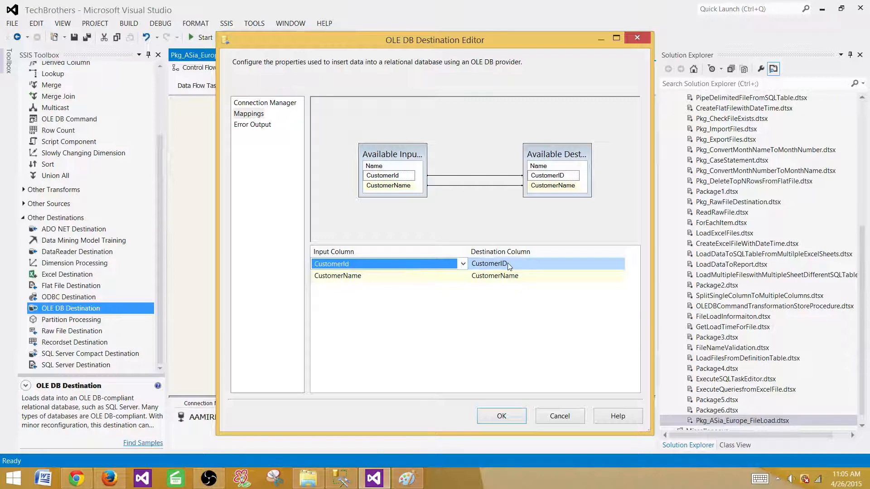
left_click(513, 417)
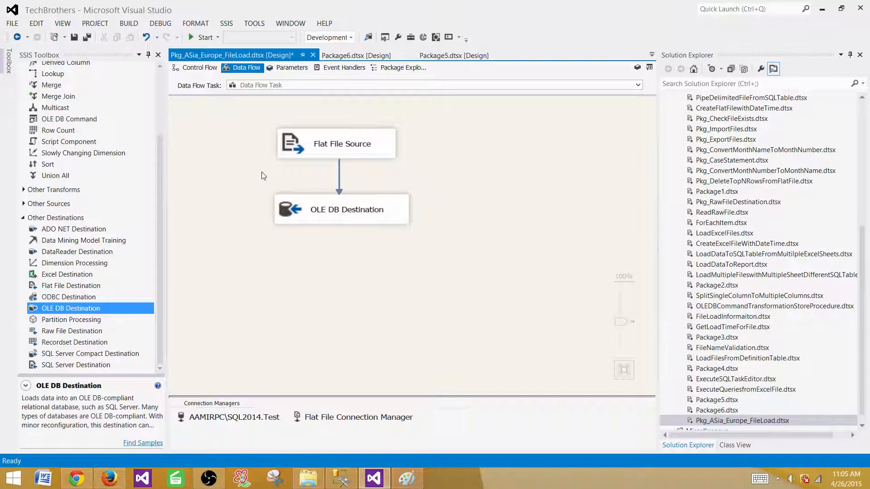
left_click(390, 143)
left_click_drag(394, 143, 409, 146)
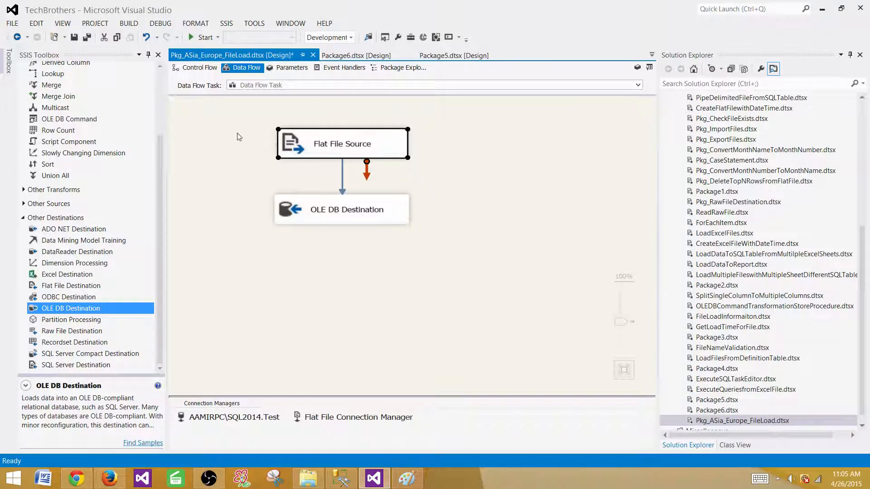
Return to the control flow and review the collection and variable mappings of the Load Multiple Files loop
left_click(200, 67)
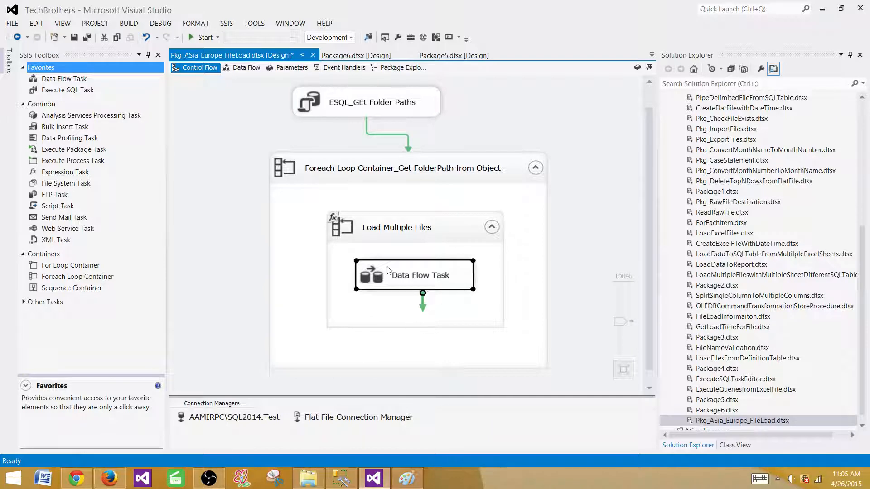
double_click(405, 234)
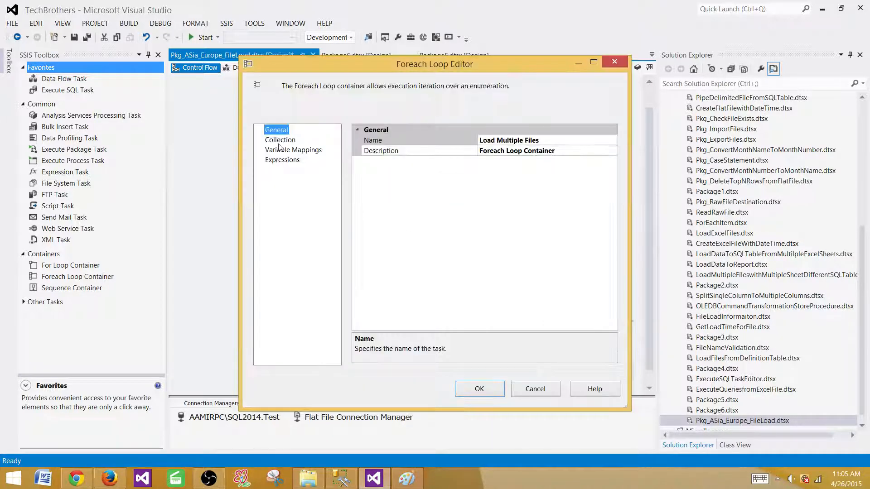
left_click(281, 141)
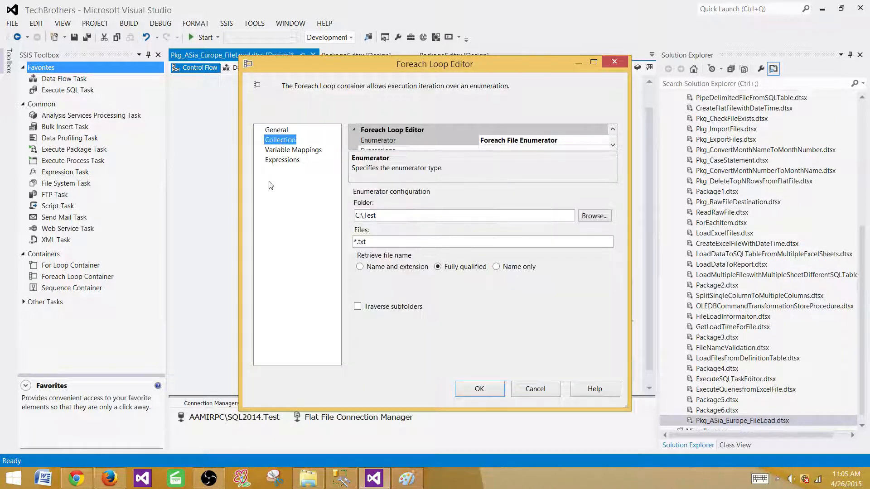
left_click(286, 151)
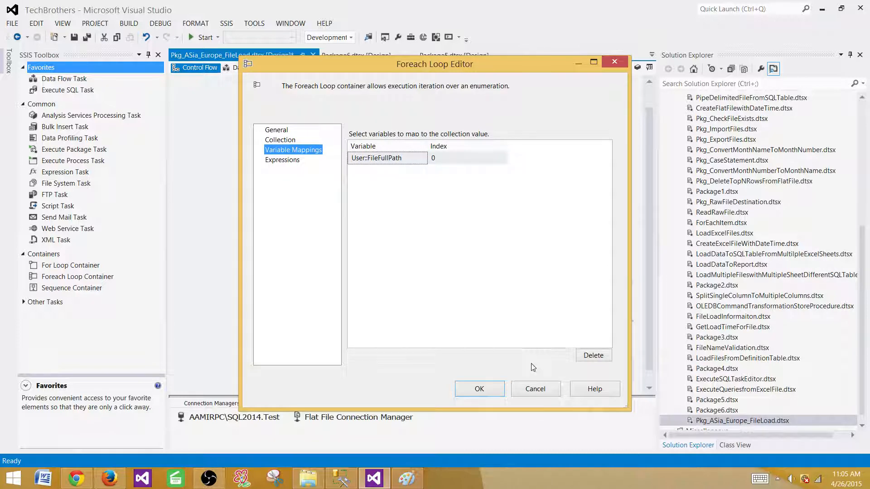
left_click(536, 389)
left_click(419, 281)
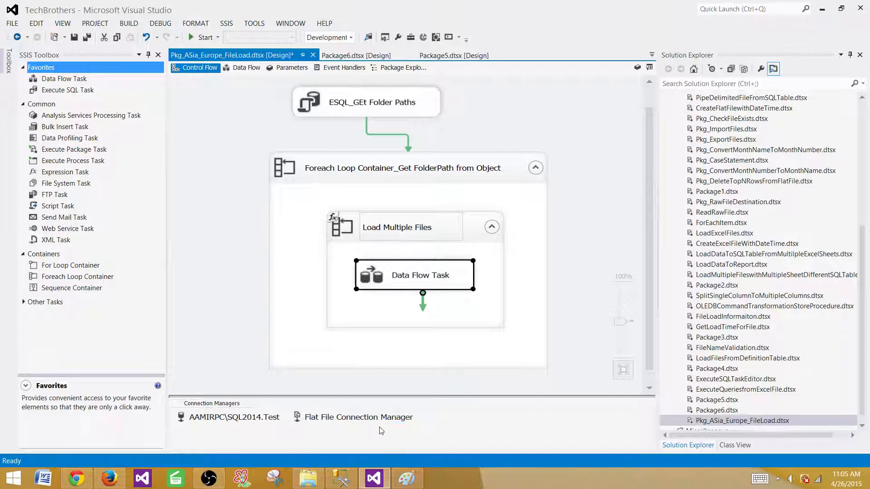
right_click(354, 421)
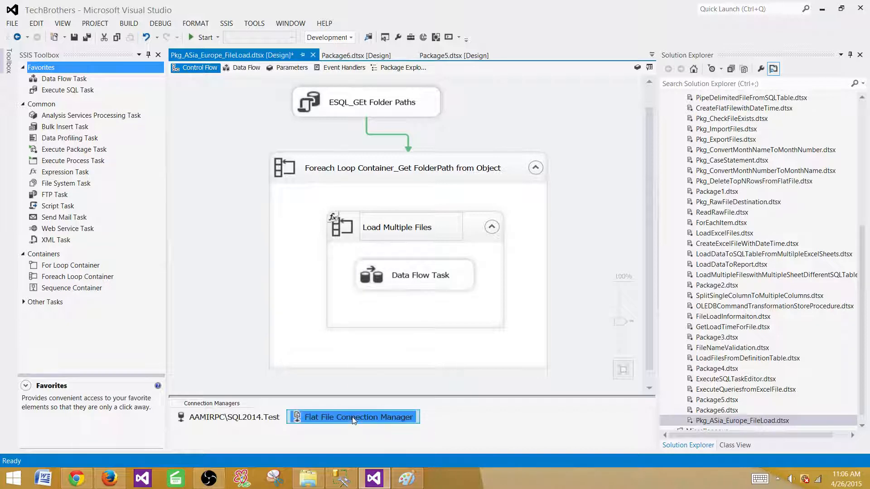
left_click(386, 405)
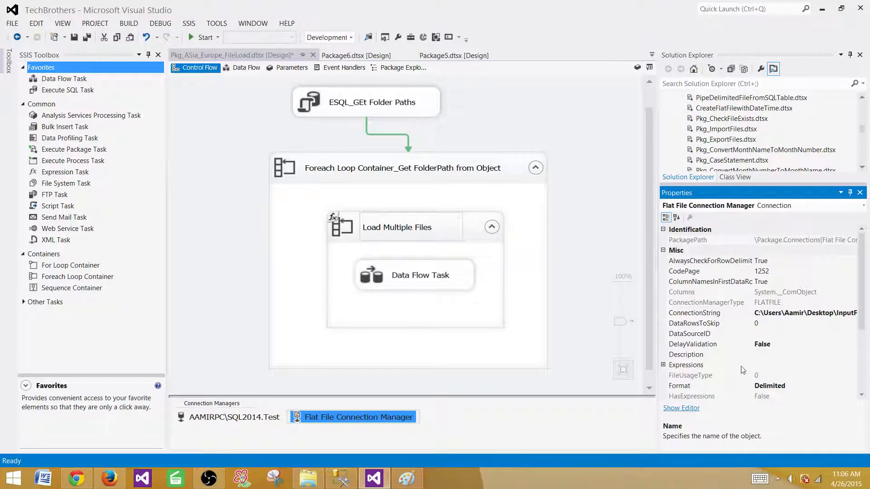
left_click(677, 366)
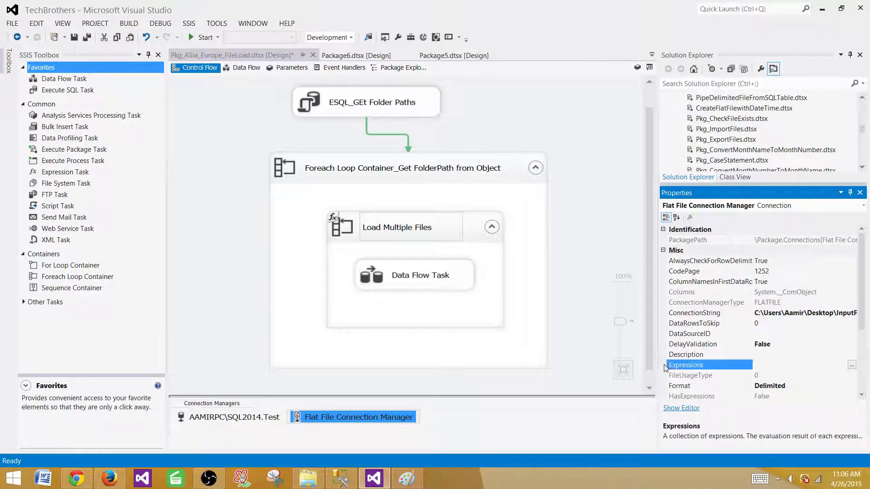
left_click(852, 366)
left_click(392, 186)
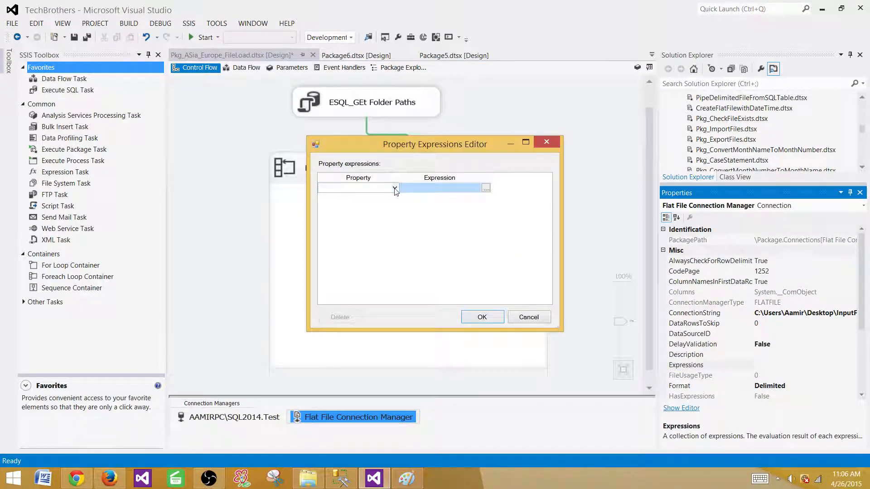
left_click(394, 187)
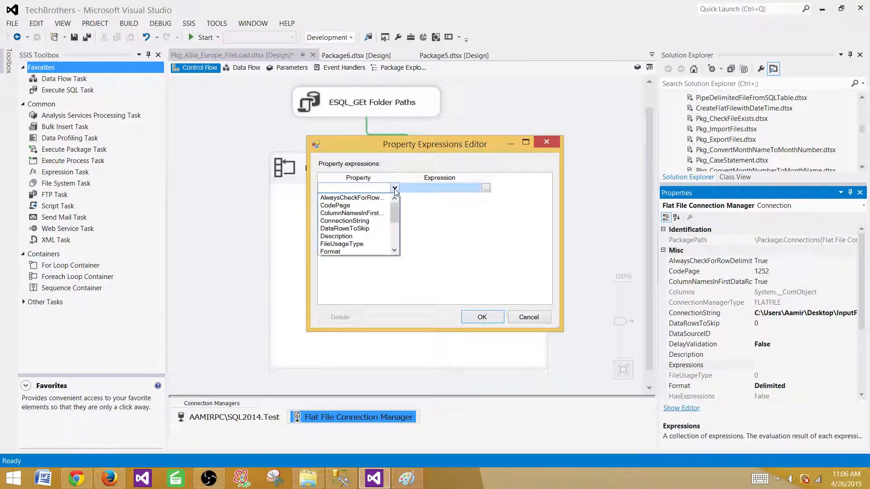
left_click(355, 220)
left_click(486, 189)
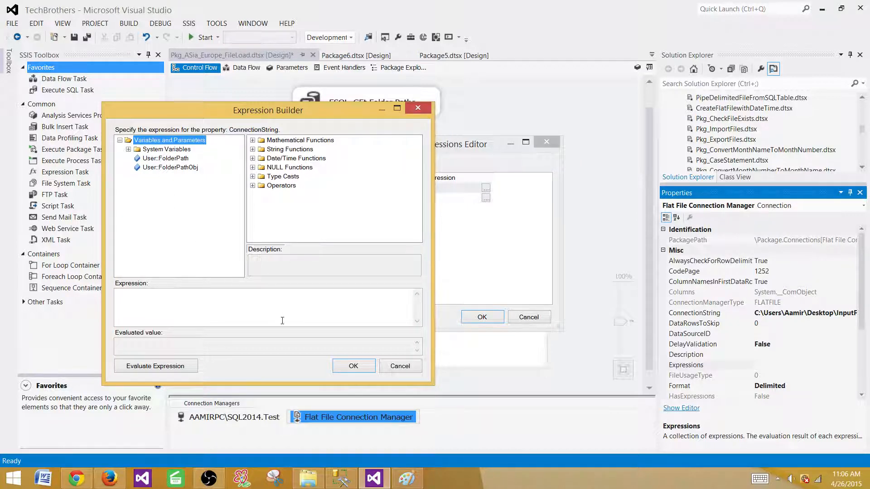
left_click(391, 368)
left_click(525, 316)
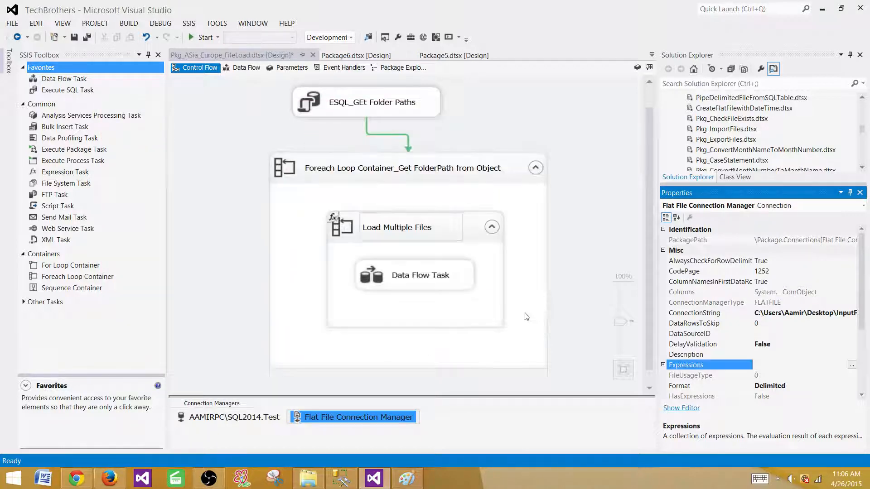
Show the package variables and select the FileFullPath variable available within the Load Multiple Files loop
right_click(205, 213)
left_click(229, 246)
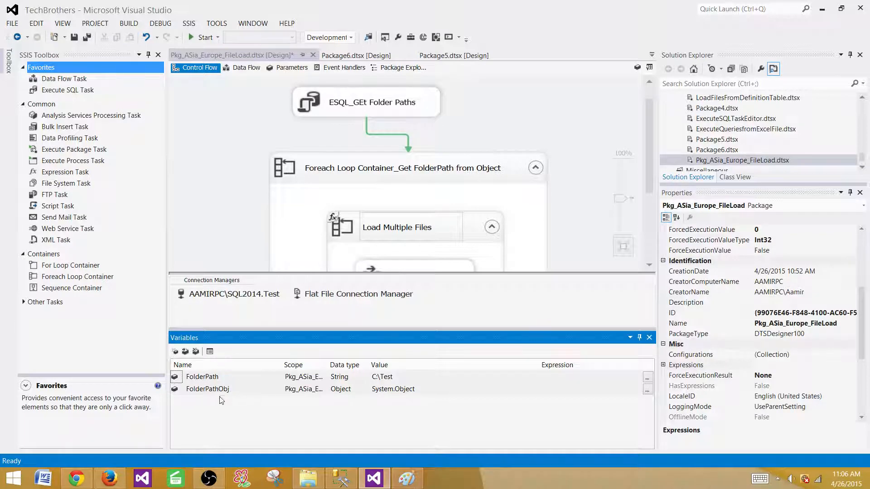
left_click(232, 157)
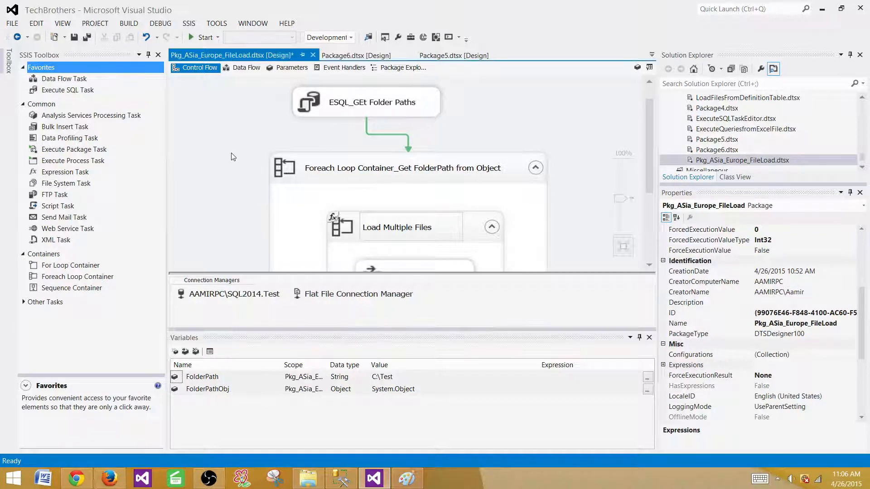
left_click(343, 232)
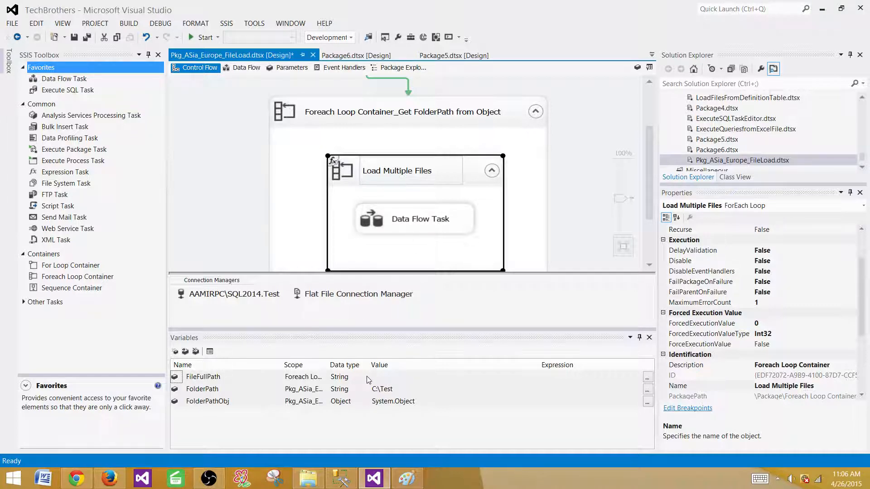
double_click(243, 377)
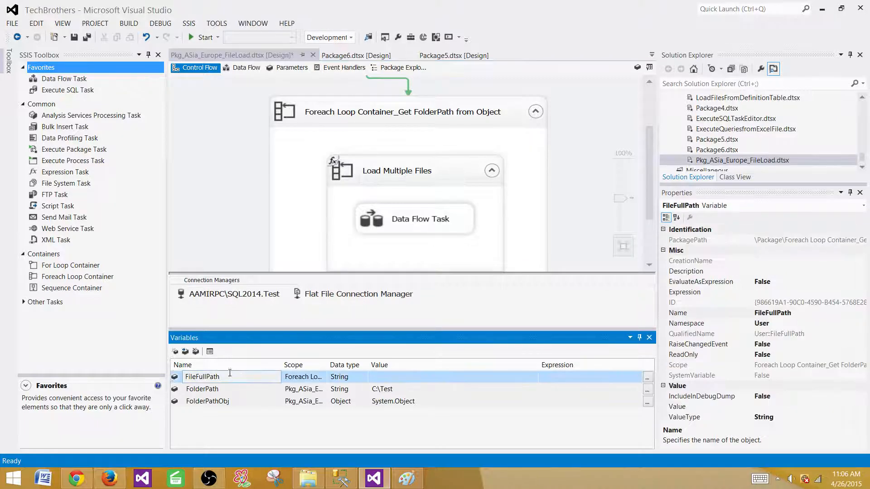
left_click(210, 351)
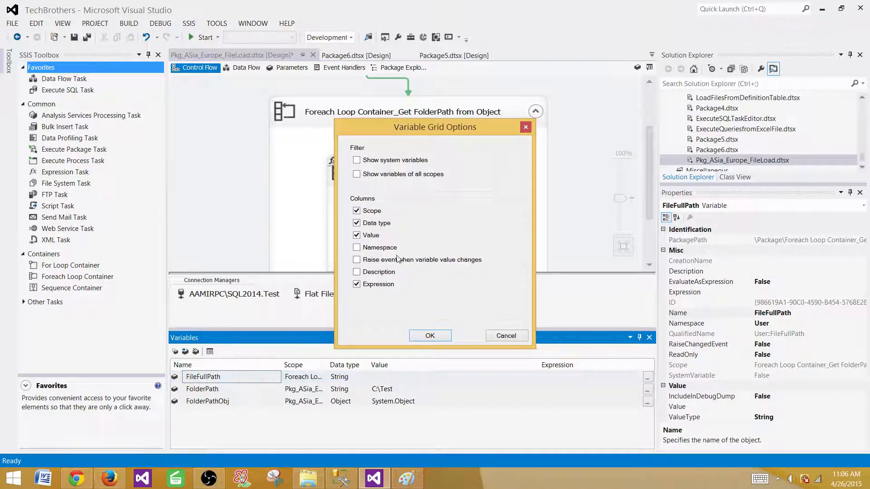
left_click(511, 337)
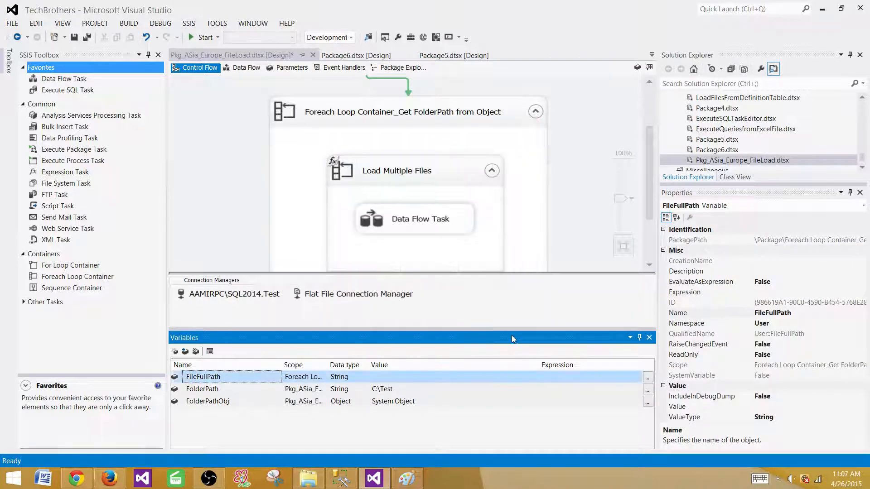
left_click(646, 377)
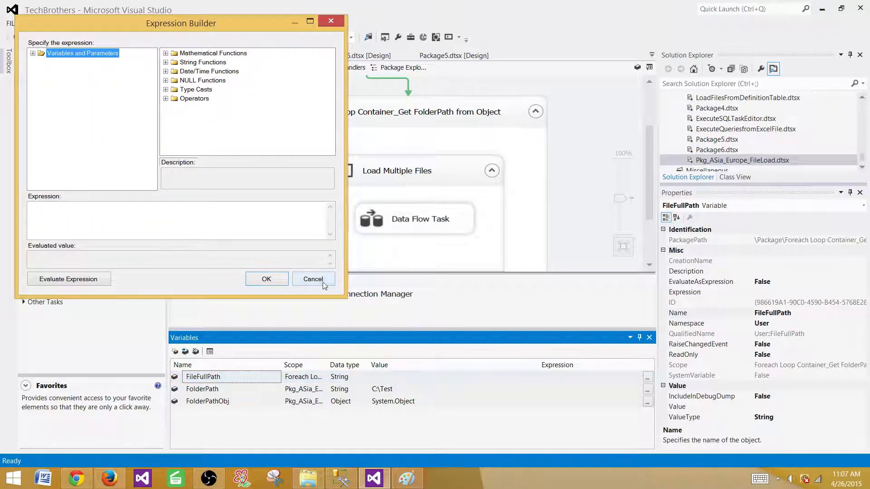
left_click(313, 279)
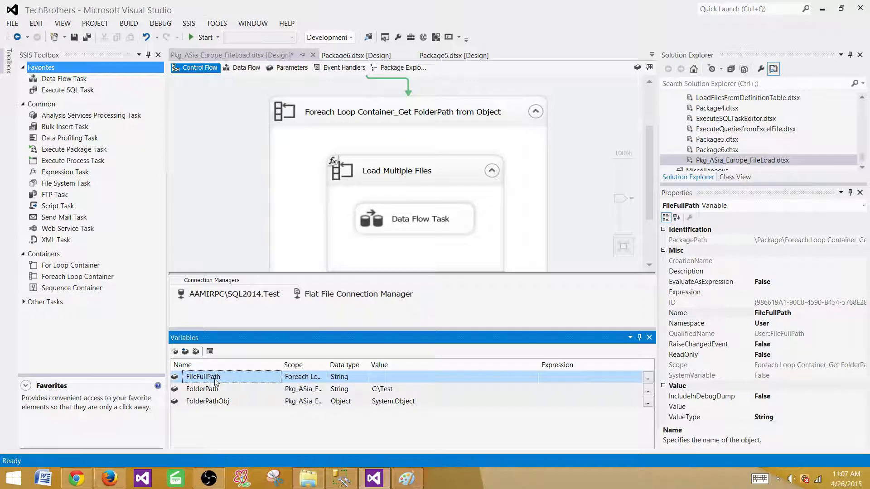
left_click(185, 352)
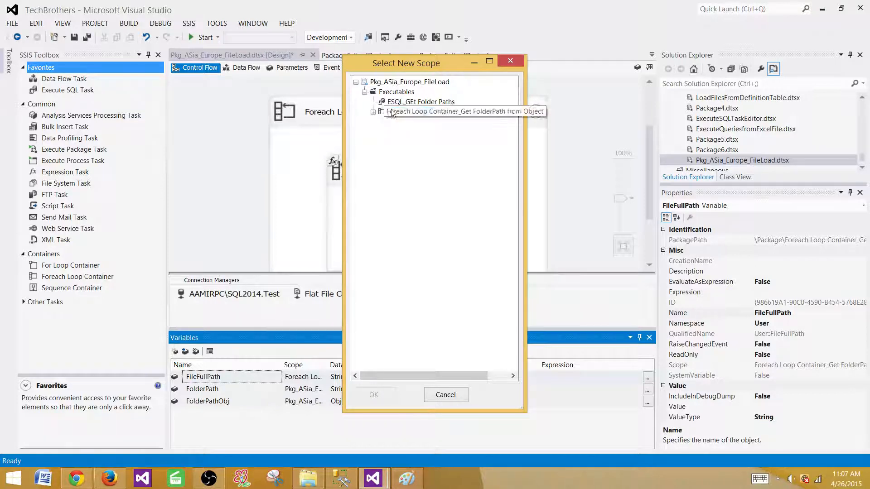
left_click(454, 399)
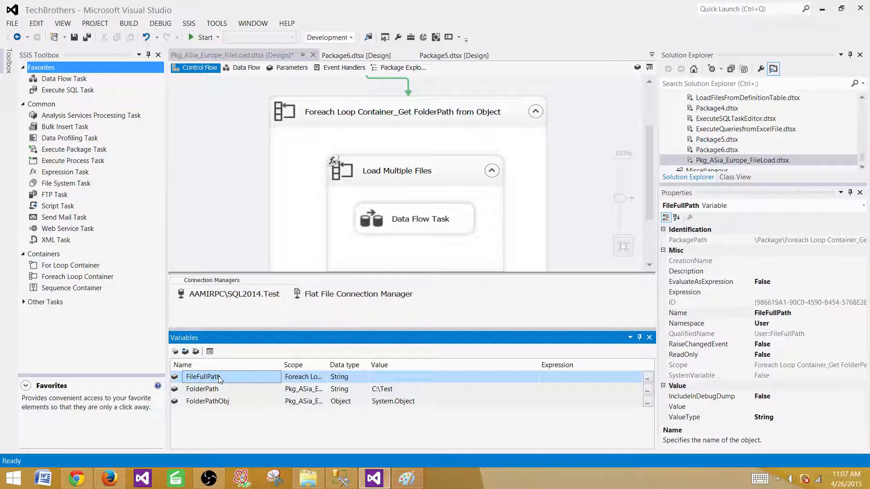
Show the variables available to the Load Multiple Files loop and move FileFullPath to the Pkg_ASia_Europe_FileLoad package scope
left_click(219, 217)
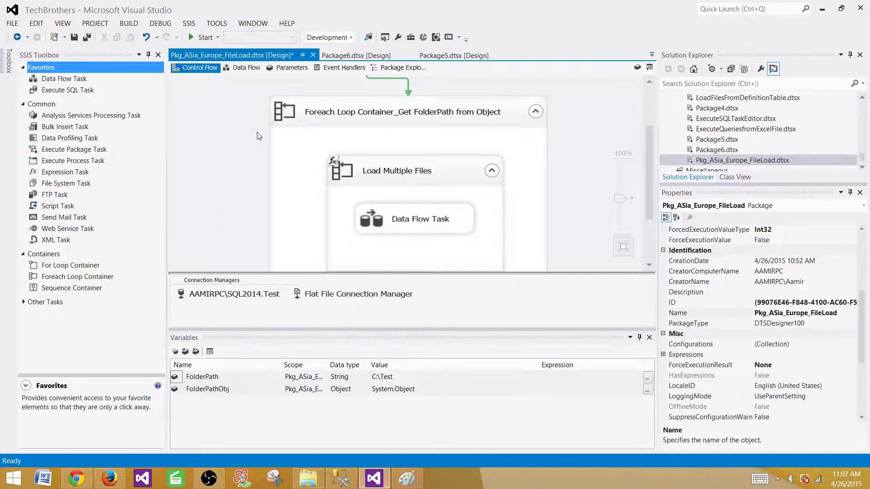
right_click(205, 128)
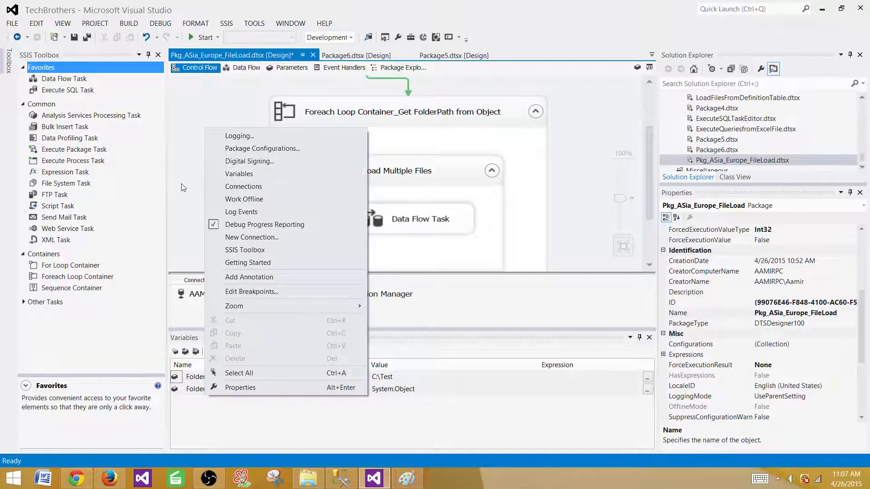
left_click(233, 175)
left_click(380, 175)
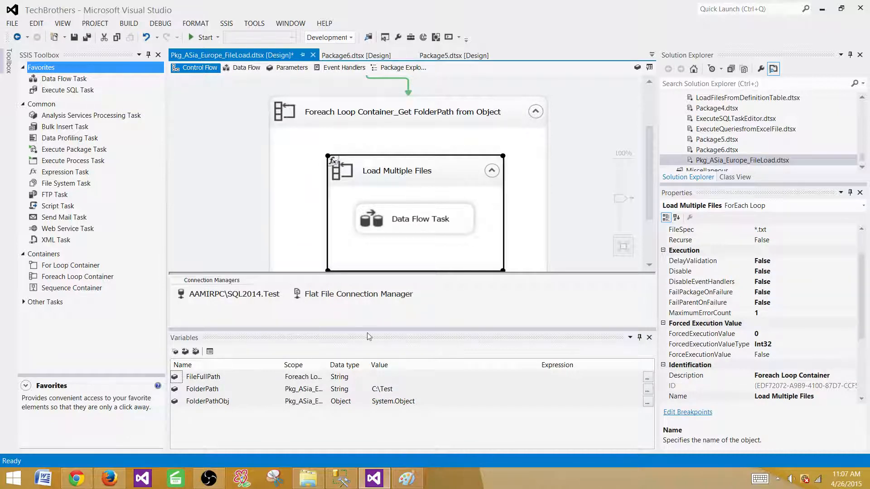
left_click(188, 353)
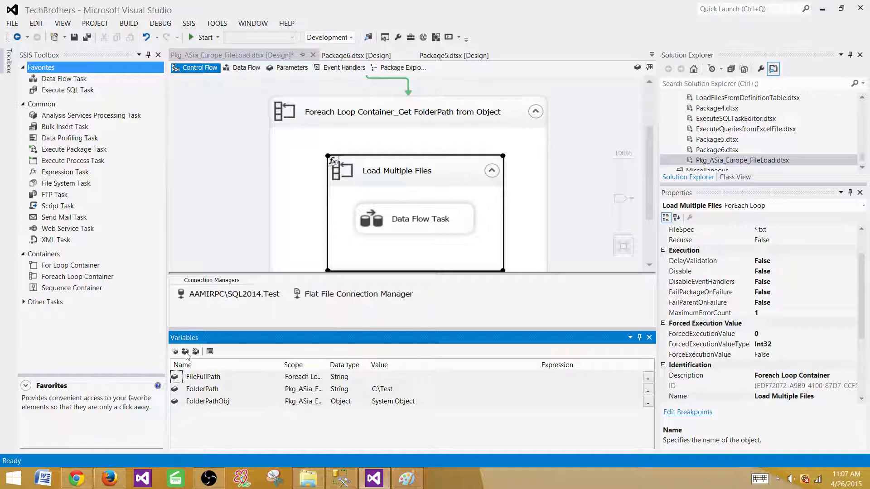
left_click(204, 377)
left_click(188, 353)
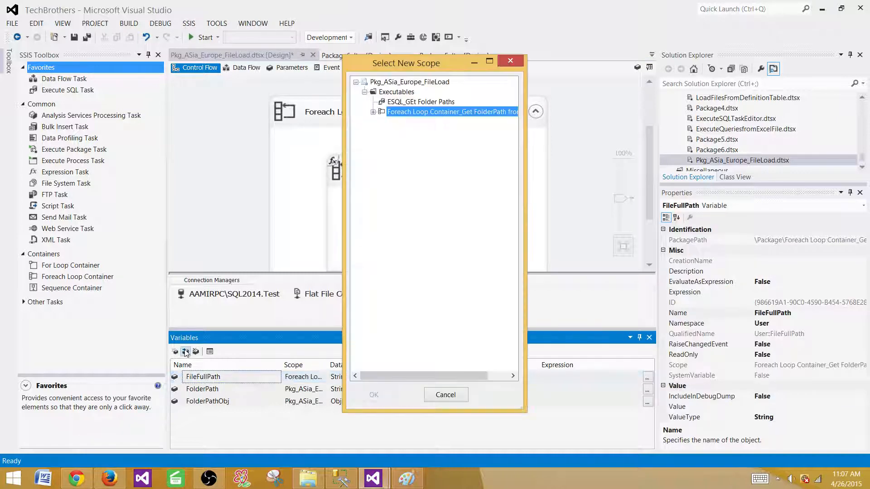
left_click(410, 83)
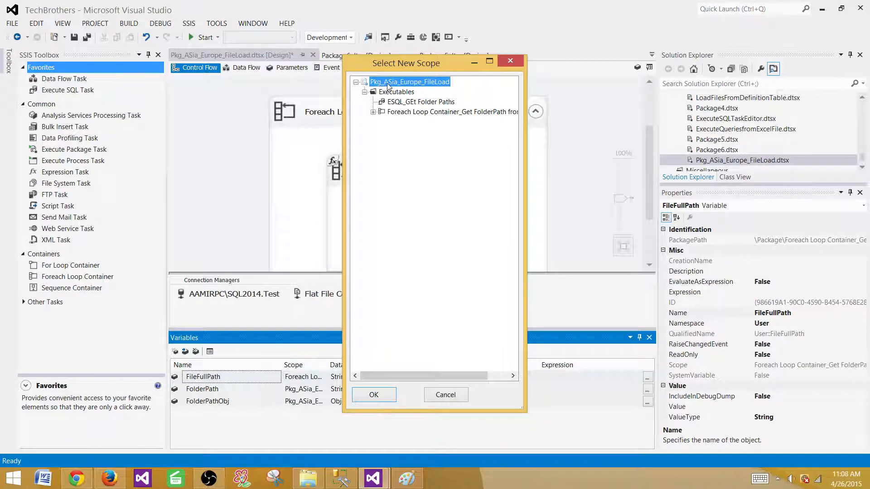
left_click(374, 395)
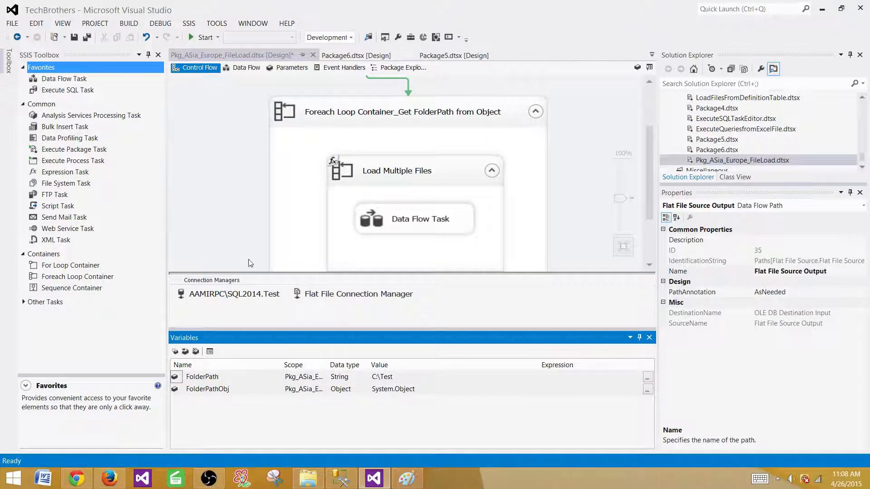
left_click(218, 181)
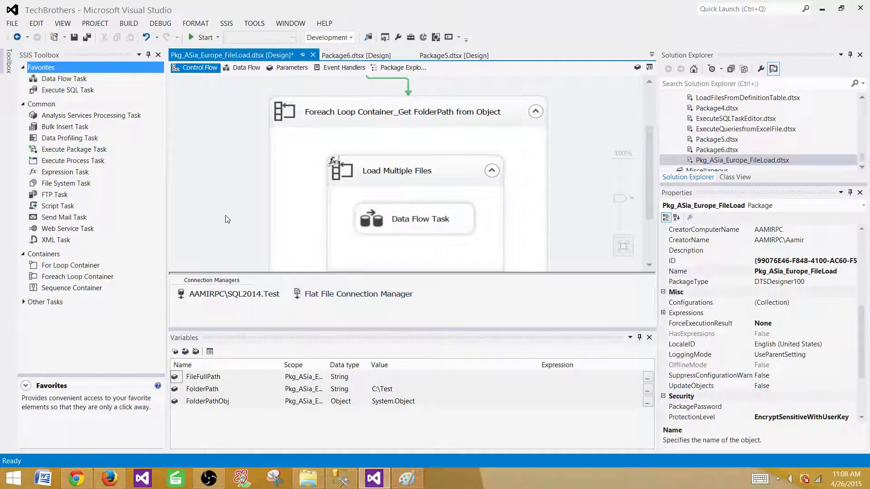
Open the property expressions of the Flat File Connection Manager and add an entry for the ConnectionString property
right_click(341, 297)
left_click(363, 284)
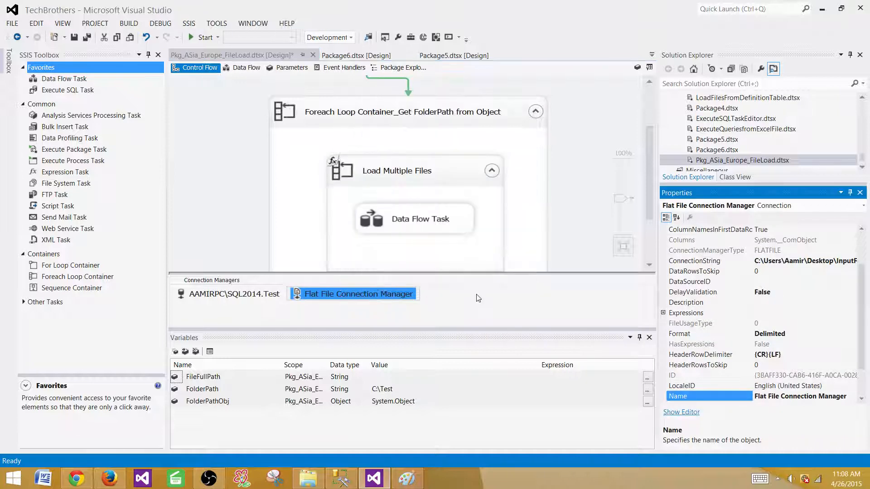
left_click(666, 317)
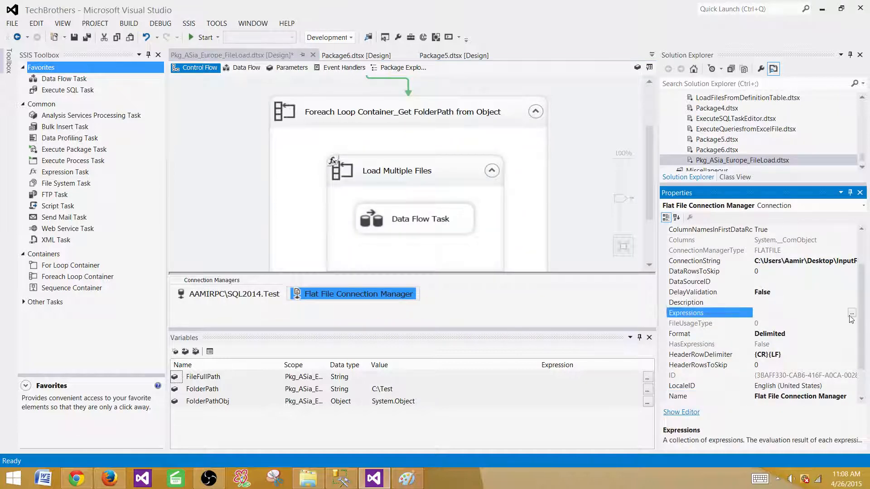
left_click(851, 313)
left_click(380, 187)
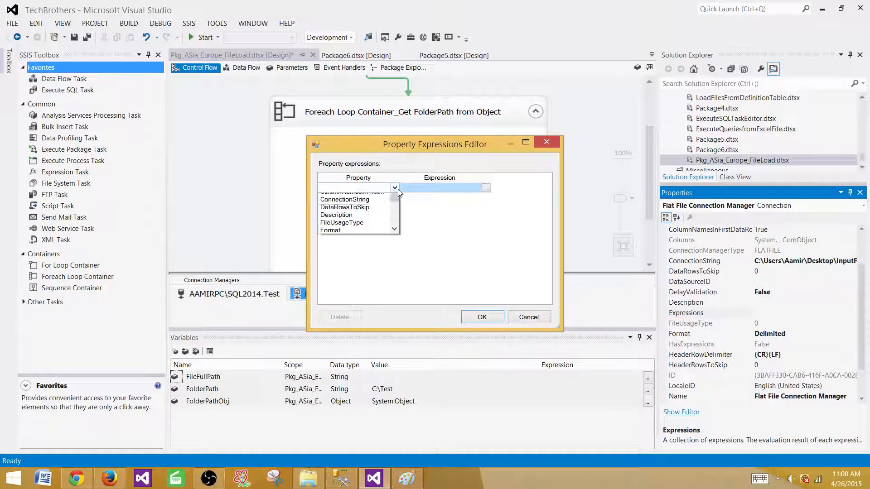
left_click(378, 221)
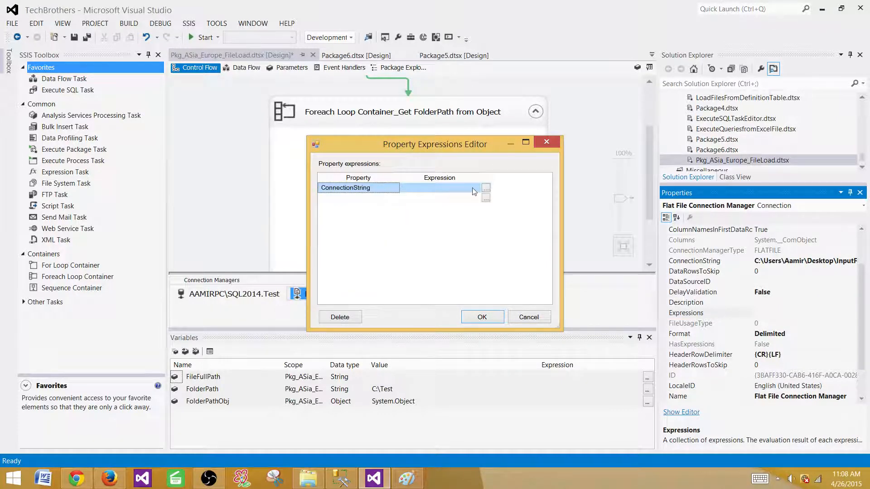
Set the ConnectionString expression to @[User::FileFullPath] and confirm the connection manager's property expressions
left_click(486, 188)
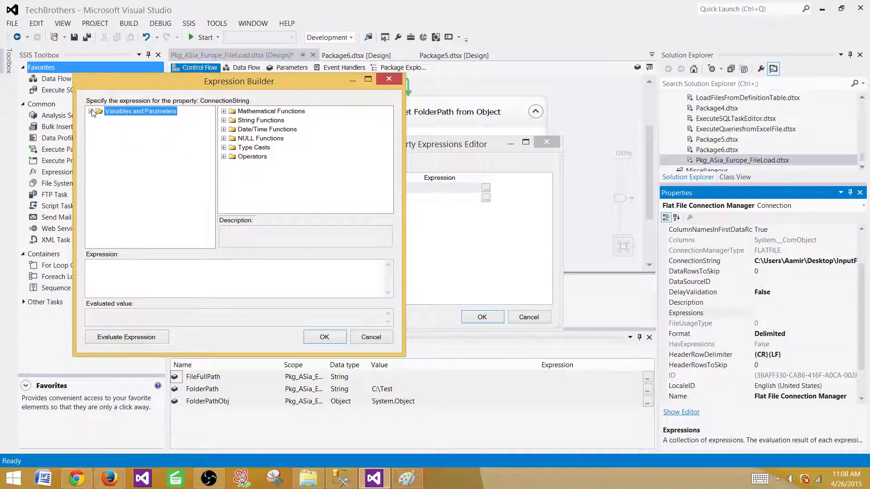
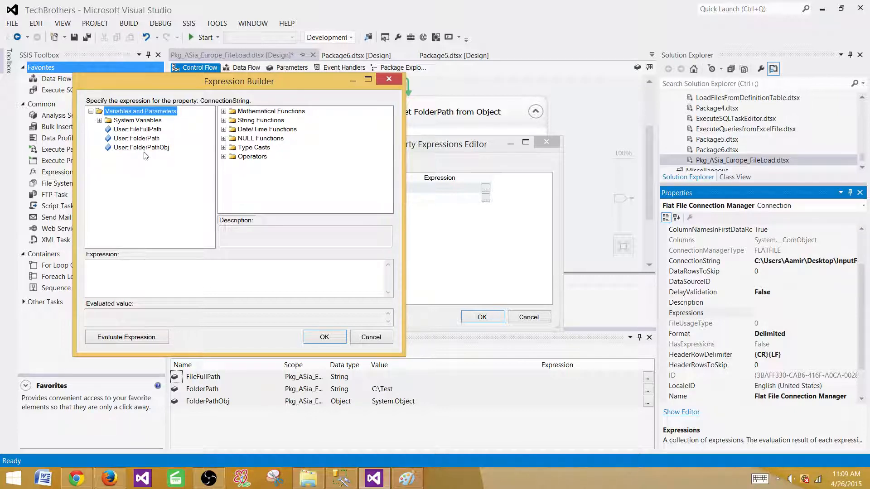
left_click(145, 131)
left_click_drag(147, 132, 178, 286)
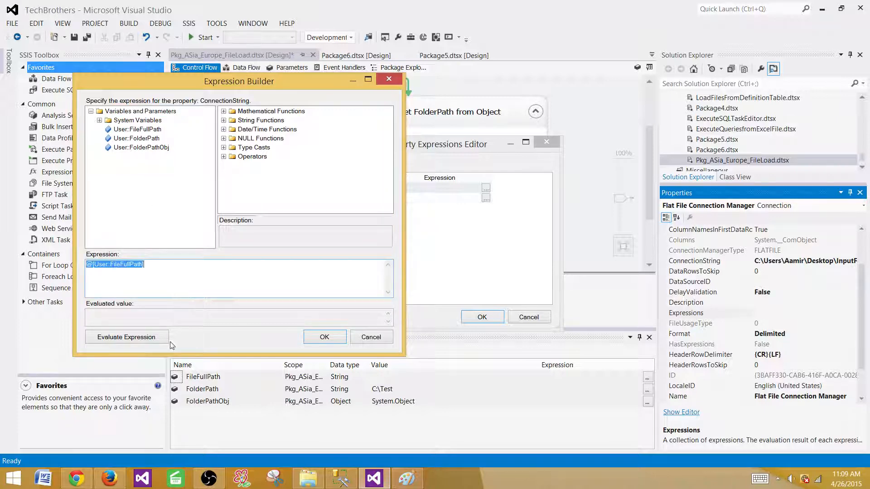
left_click(334, 339)
left_click(474, 319)
left_click(257, 208)
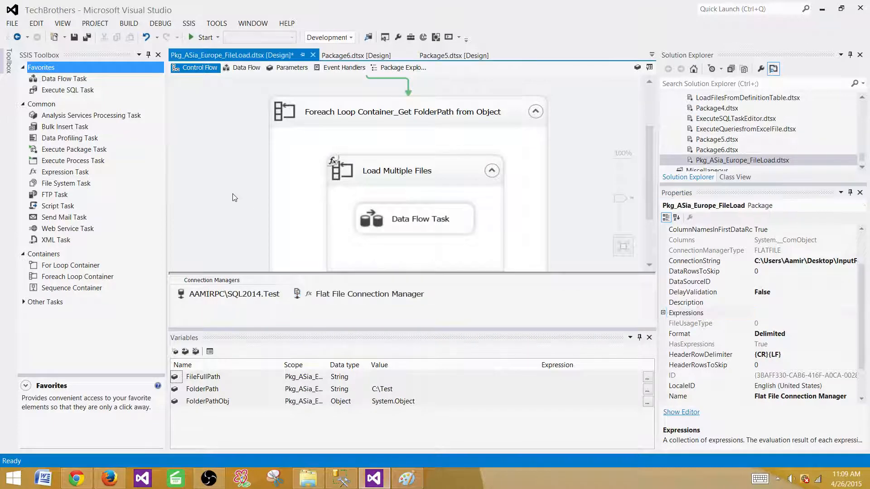
Hide the package variables and enlarge both the outer Foreach Loop Container and the Load Multiple Files loop inside it
left_click(650, 338)
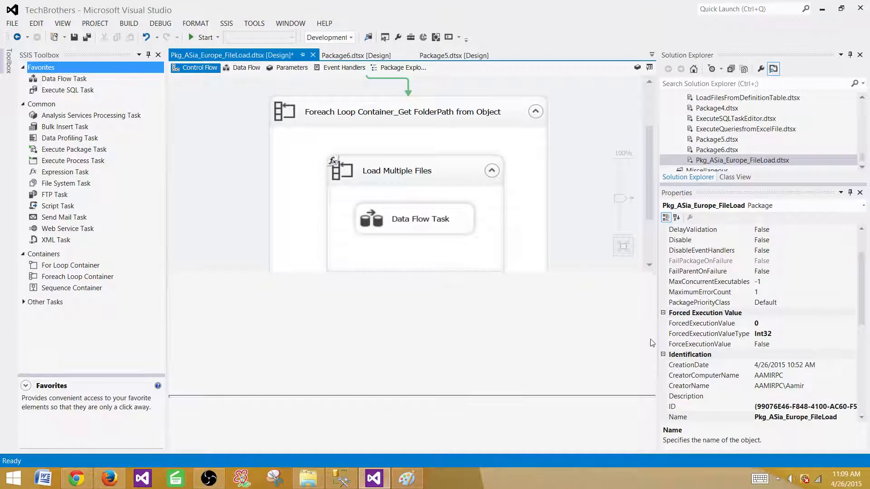
left_click(423, 313)
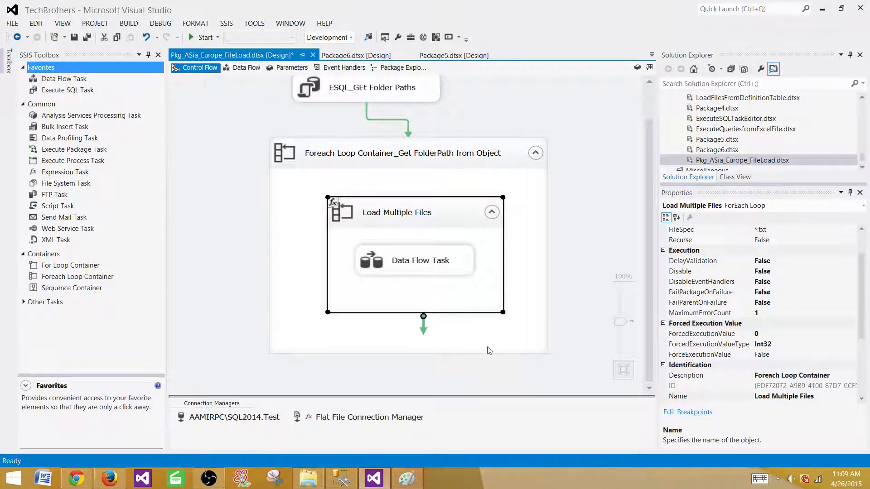
left_click(521, 351)
left_click_drag(553, 376, 567, 393)
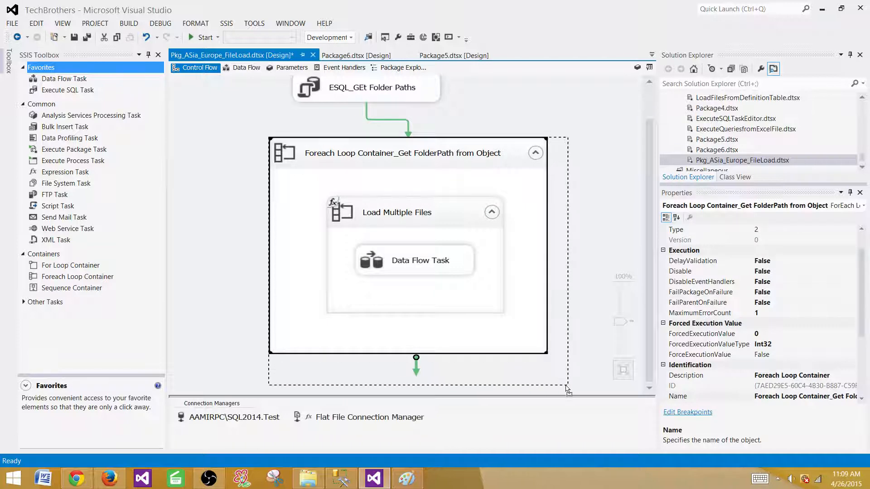
left_click(475, 286)
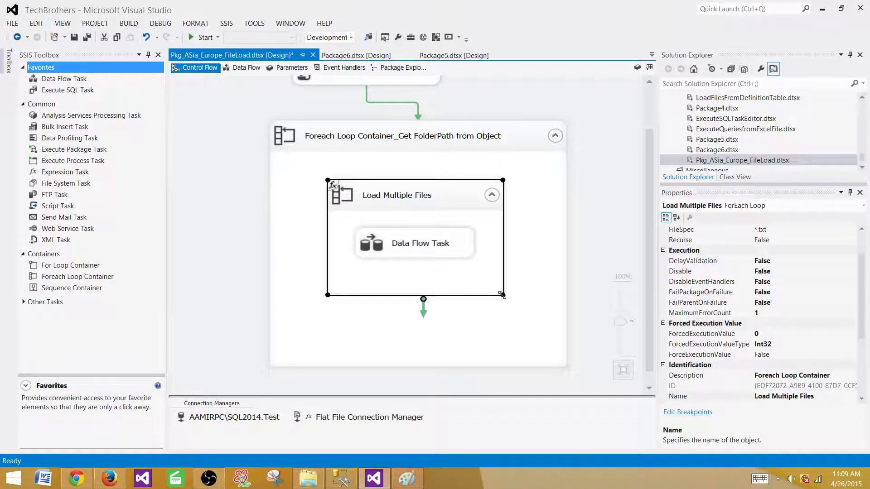
left_click_drag(503, 295, 512, 336)
left_click(177, 232)
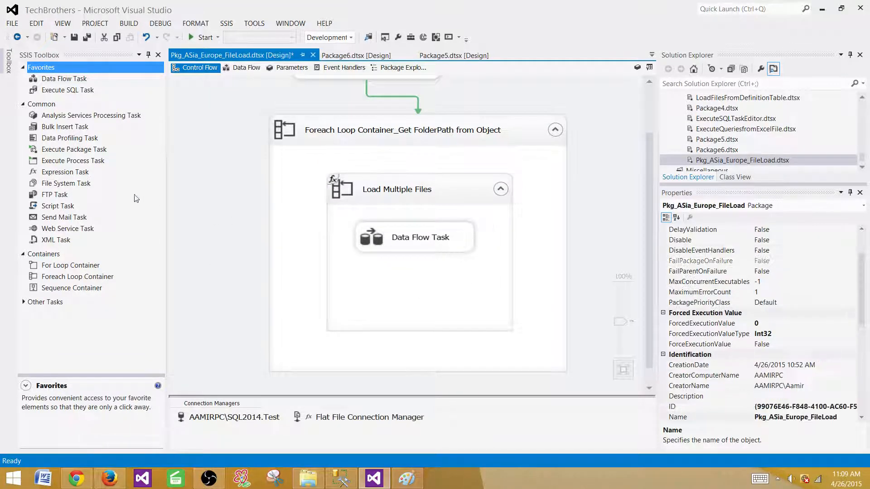
Add a File System Task inside the Load Multiple Files loop, connect the Data Flow Task to it and widen it slightly
left_click(66, 184)
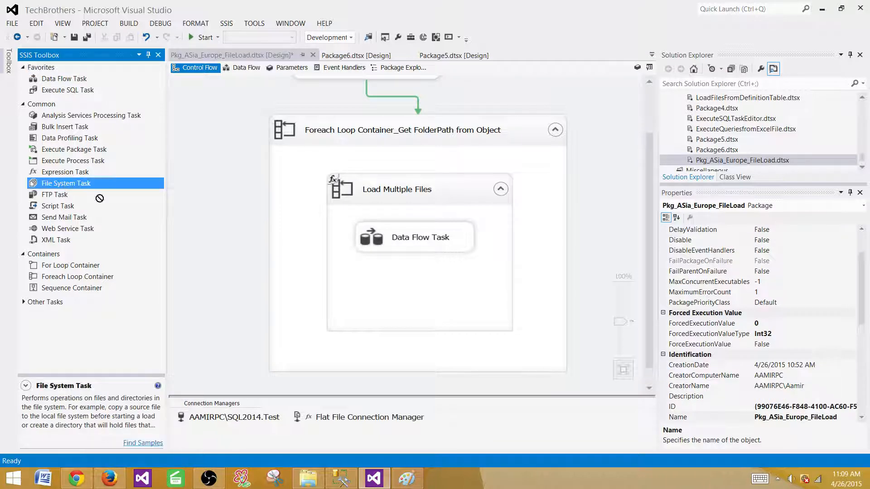
left_click(362, 278)
left_click(424, 237)
left_click_drag(422, 257, 422, 281)
left_click(365, 285)
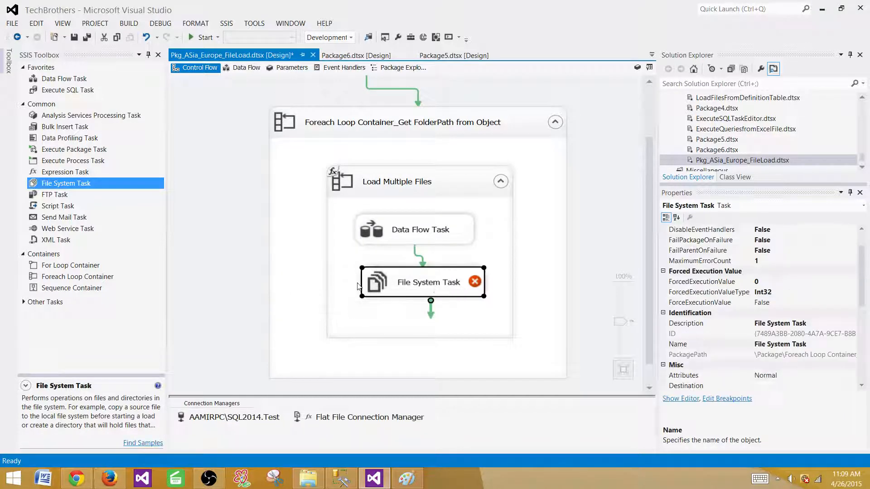
left_click_drag(362, 282, 352, 276)
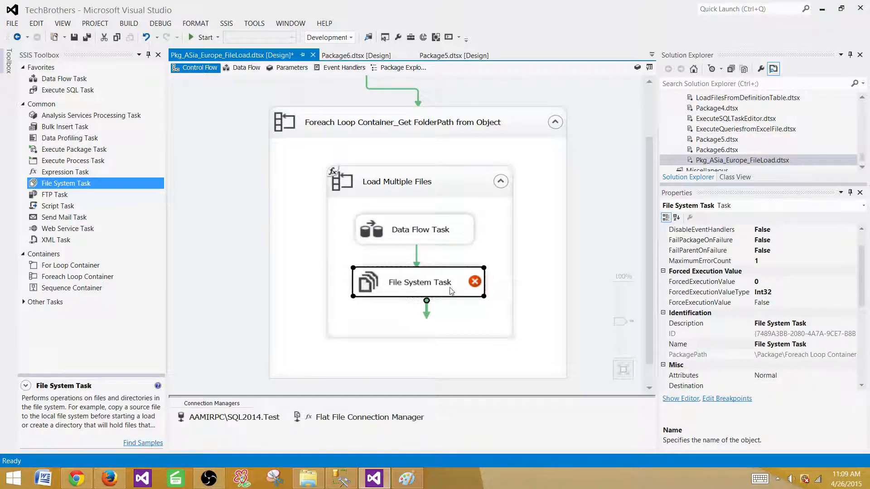
left_click(232, 231)
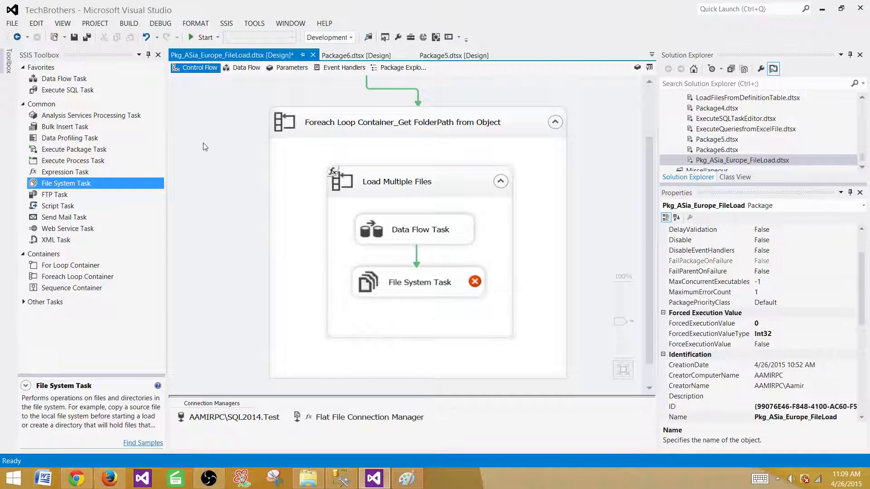
Switch to File Explorer, copy the full path of ArchiveFolder on the Desktop, and return to Visual Studio
left_click(299, 473)
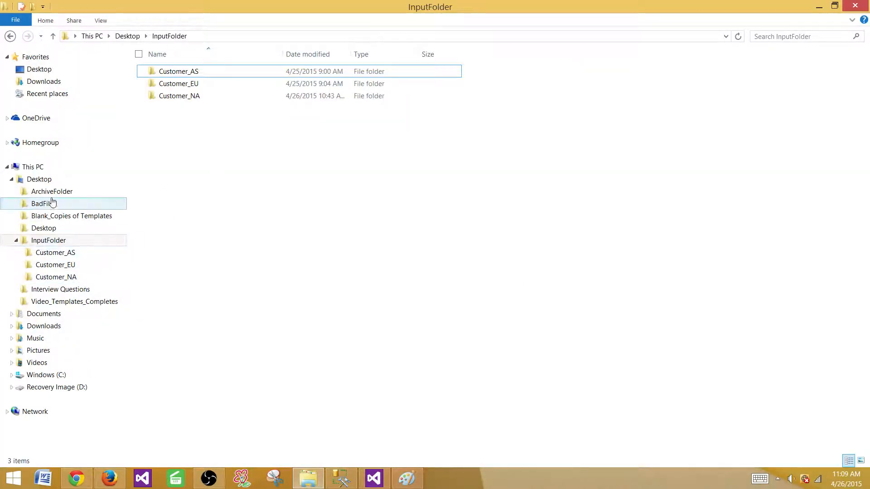
left_click(52, 192)
left_click(209, 37)
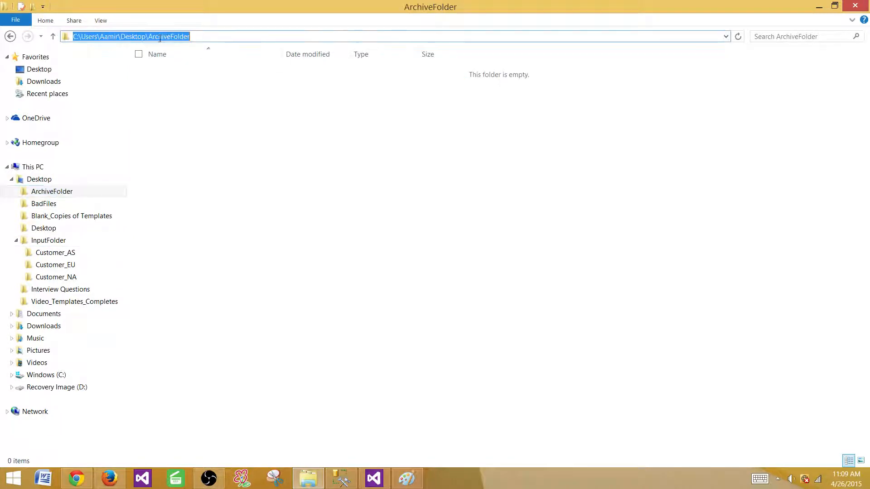
right_click(160, 38)
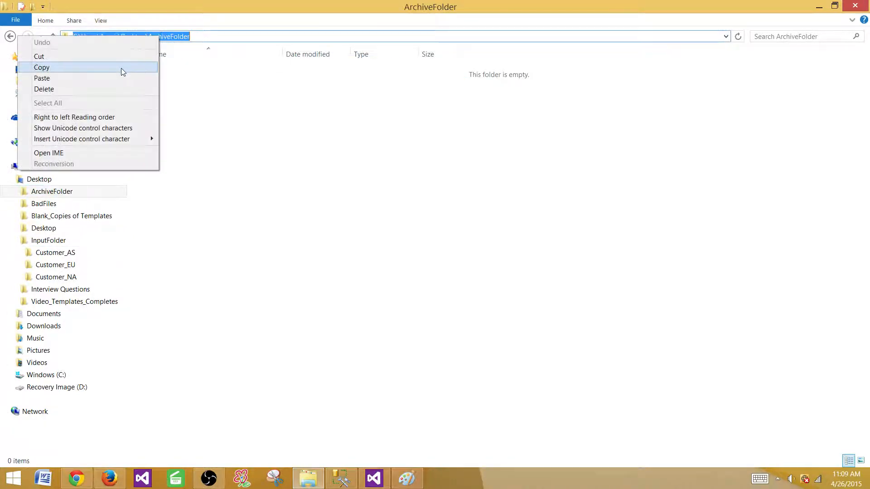
left_click(121, 68)
left_click(308, 194)
left_click(375, 477)
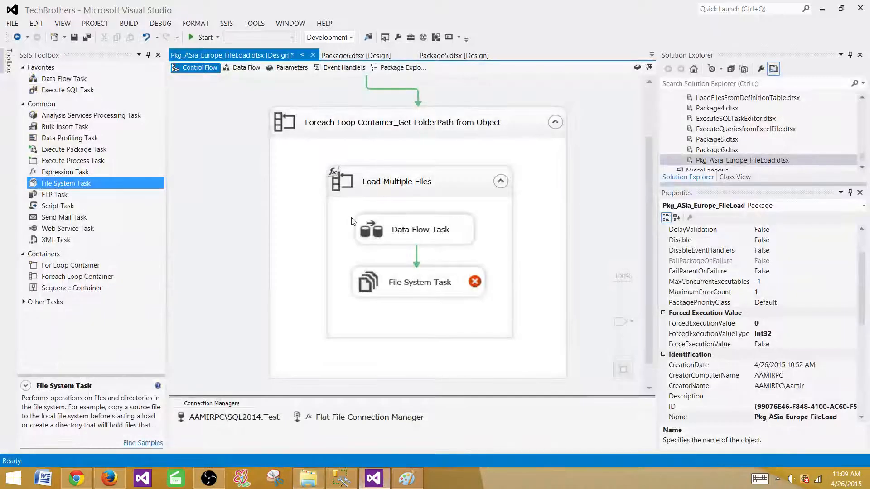
Show the package variables
right_click(211, 170)
left_click(245, 215)
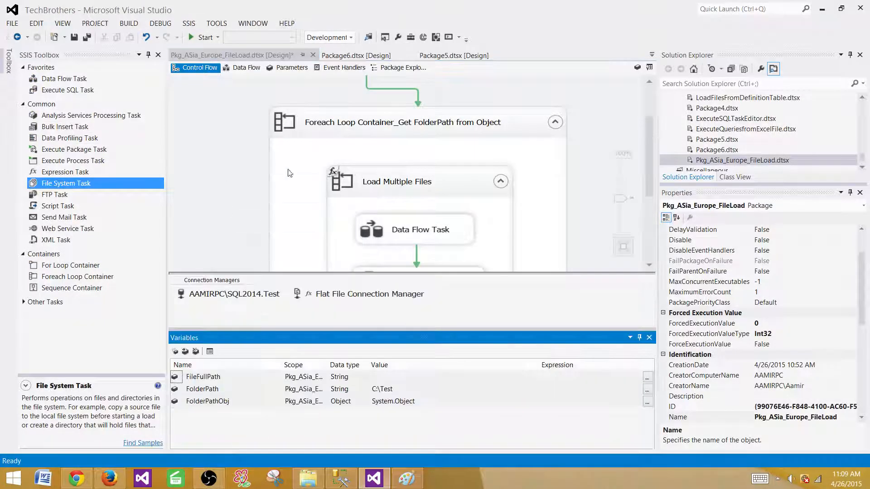
left_click(175, 351)
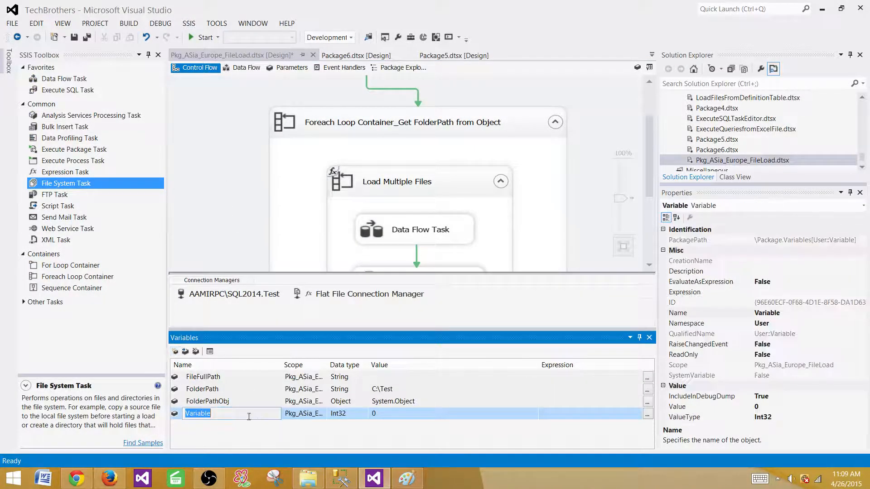
key("ctrl+v")
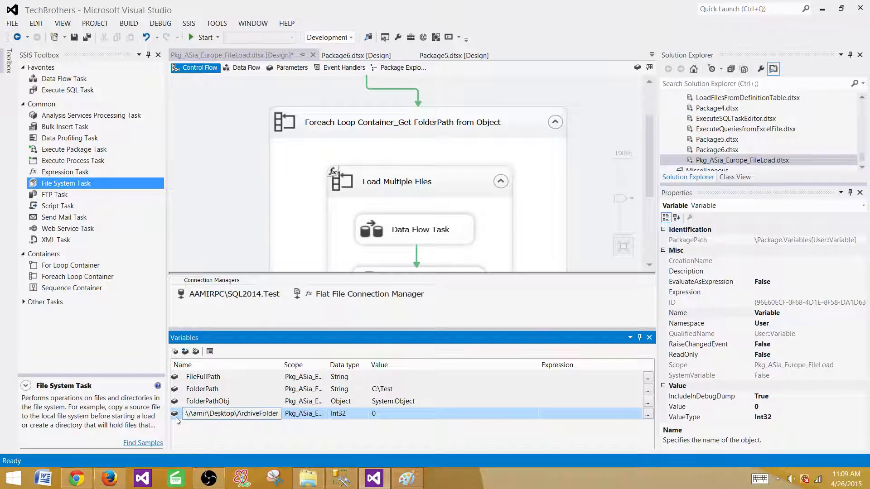
key("Escape")
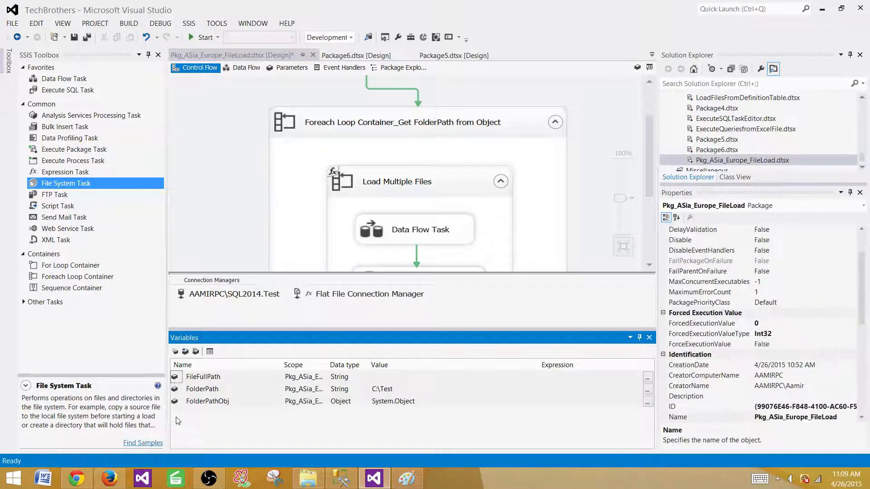
Add a new package variable and name it ArchFolder
left_click(176, 352)
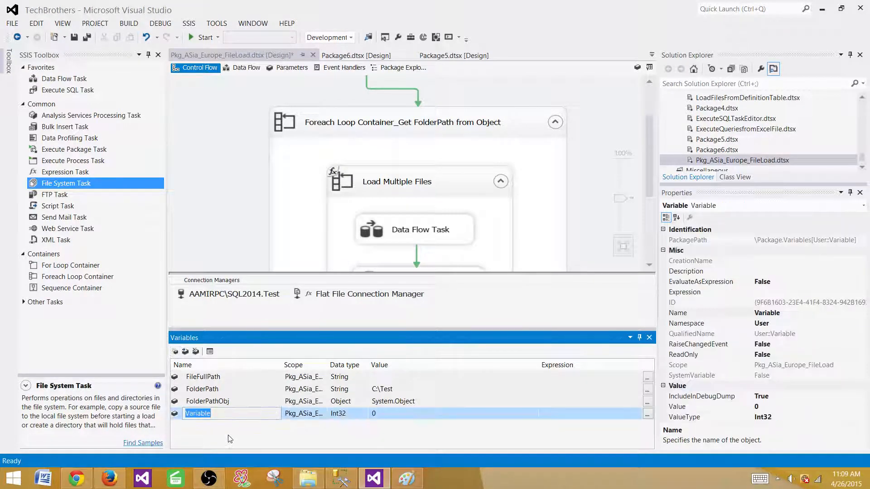
type("Ar")
type("chFile")
key("BackSpace")
key("BackSpace")
key("BackSpace")
type("old")
key("Return")
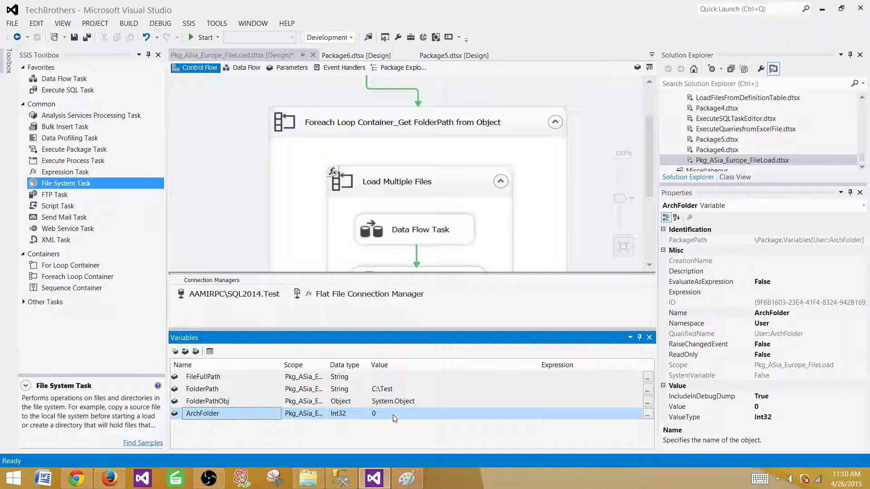
Set the ArchFolder variable's data type to String and its value to the copied Desktop ArchiveFolder path
left_click(357, 415)
left_click(384, 415)
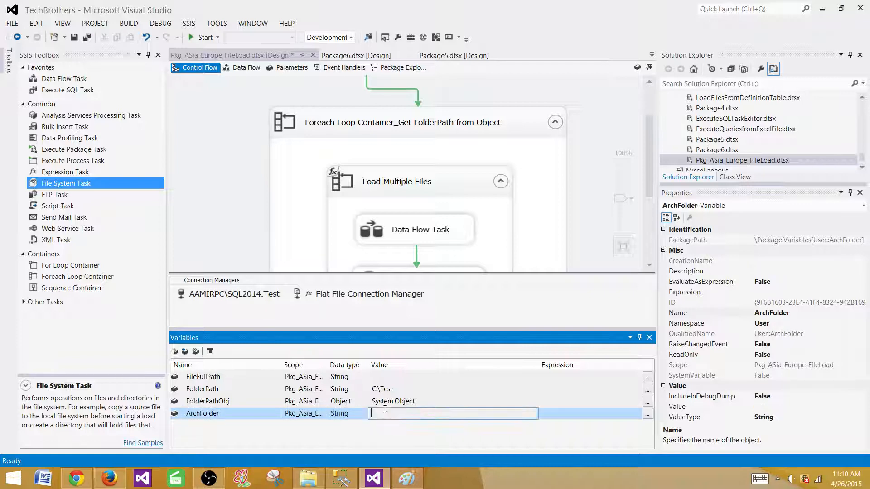
key("ctrl+v")
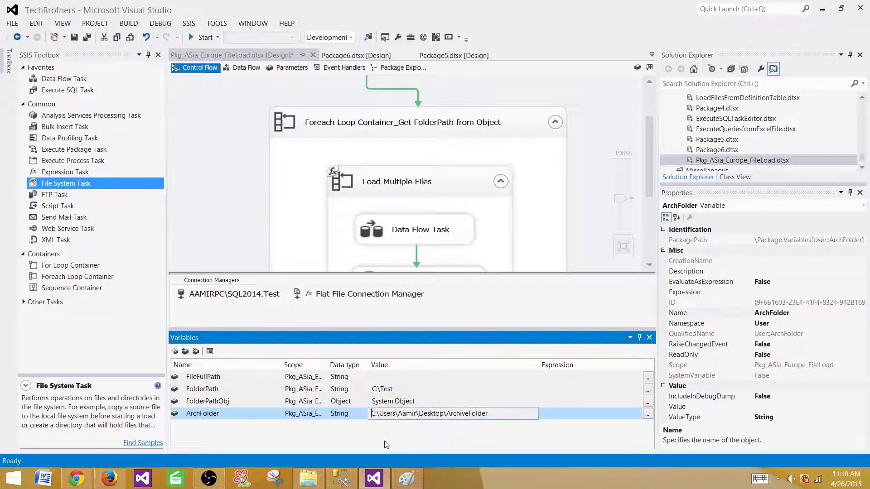
left_click(499, 415)
key("Return")
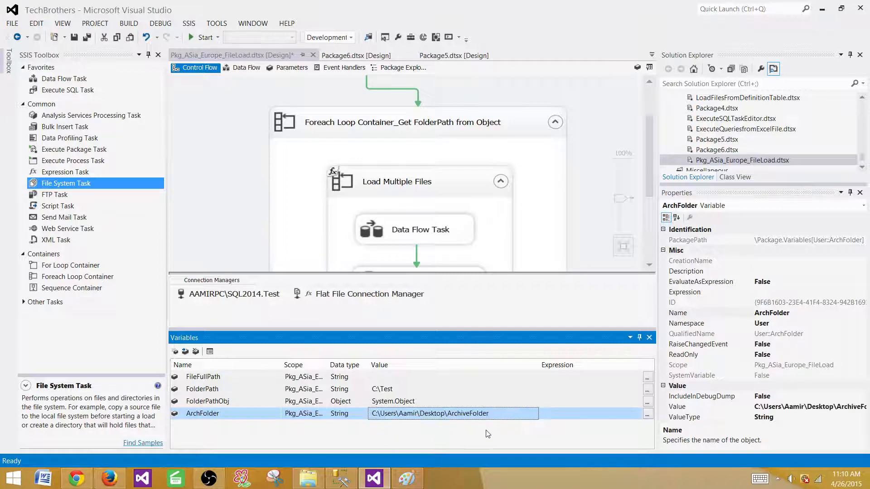
left_click(240, 210)
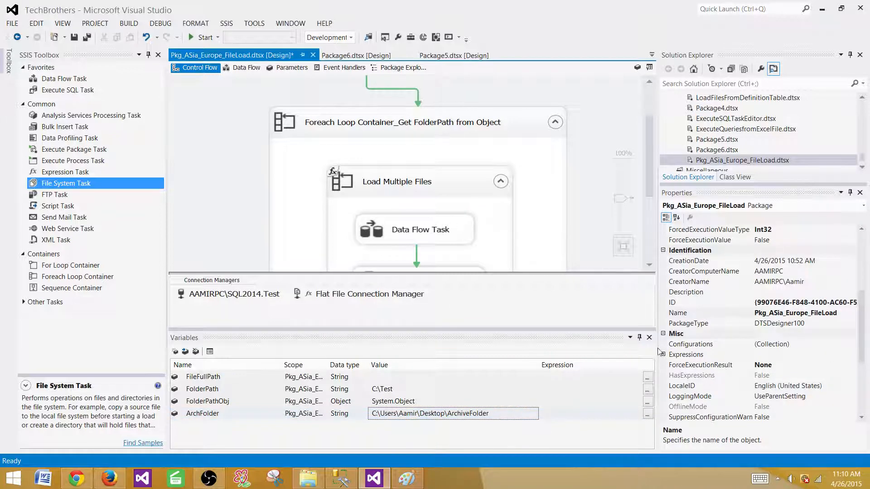
Edit the File System Task, setting IsSourcePathVariable to True and SourceVariable to User::FileFullPath
double_click(464, 287)
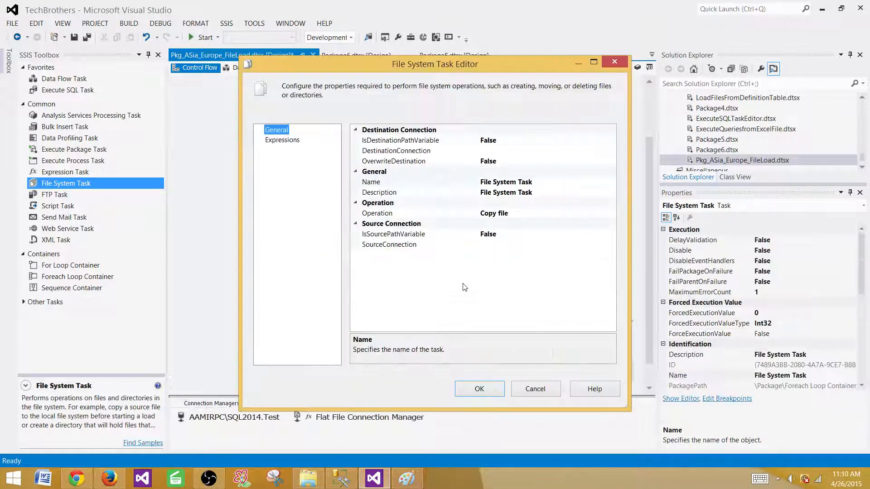
left_click(520, 236)
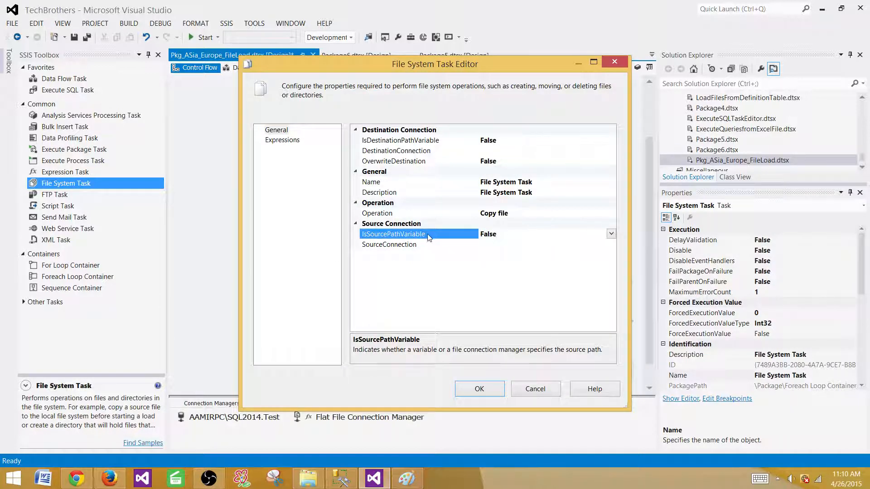
left_click(612, 234)
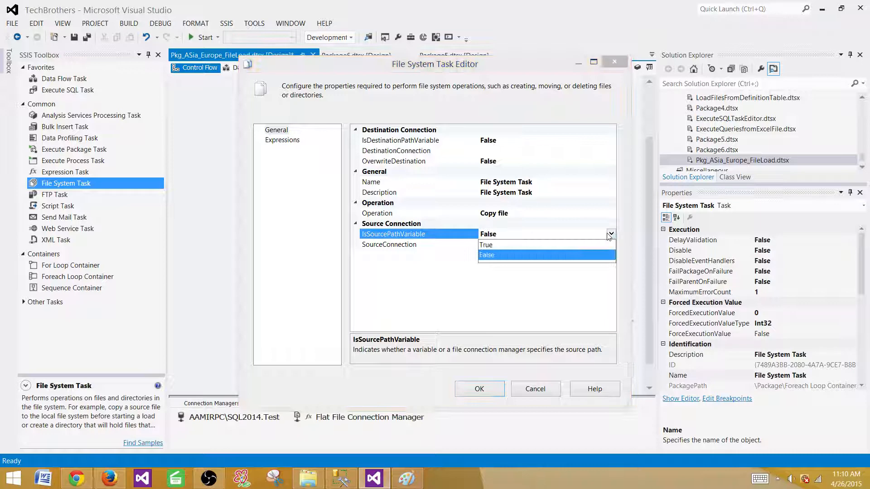
left_click(487, 253)
left_click(454, 248)
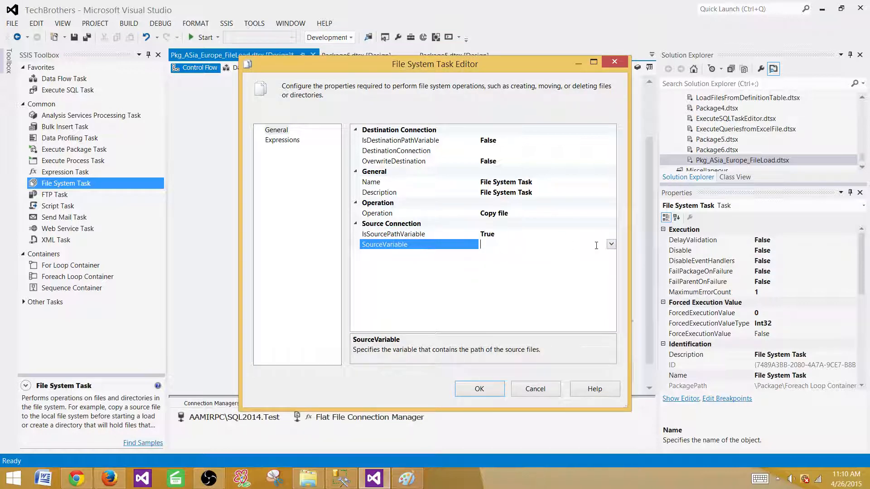
left_click(611, 244)
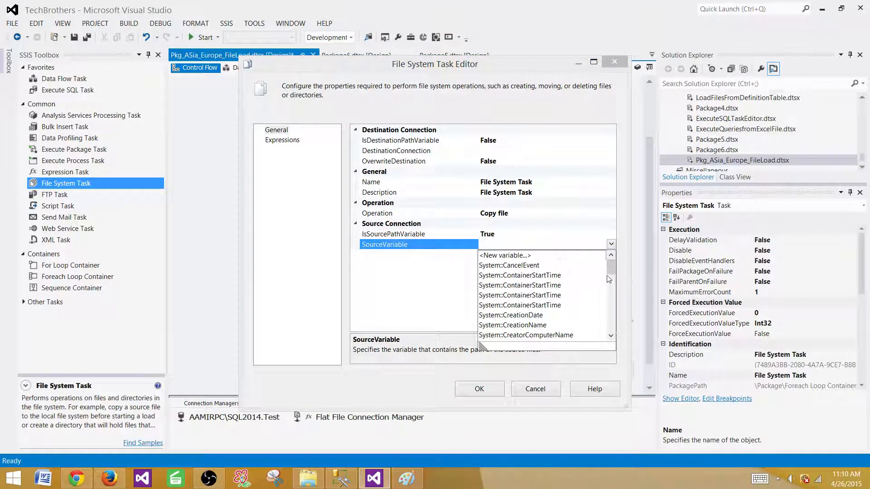
scroll(610, 279, "down", 8)
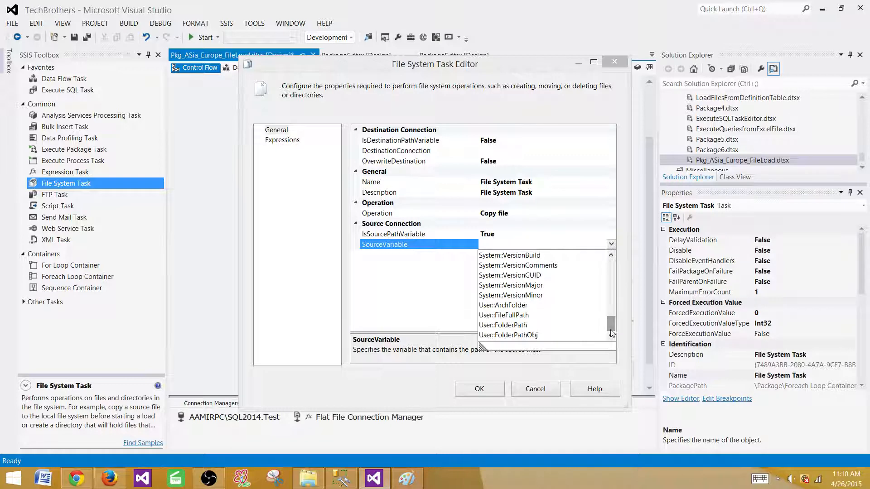
left_click(507, 316)
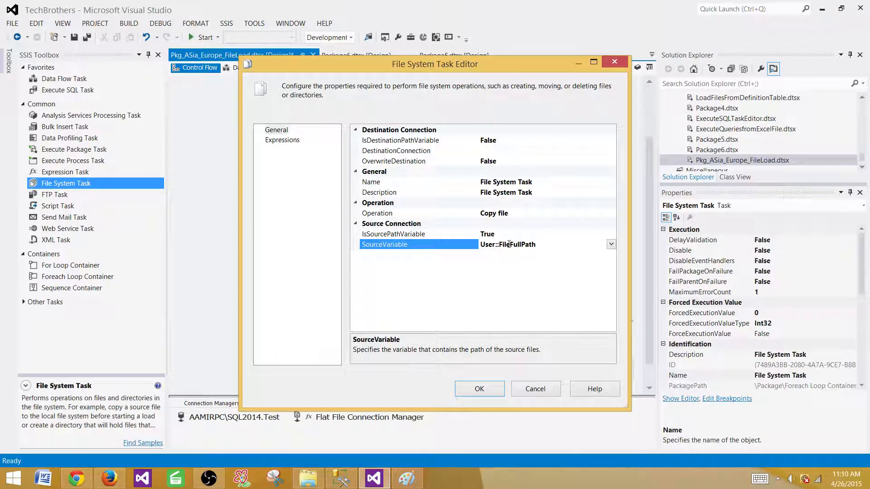
Set IsDestinationPathVariable to True, DestinationVariable to User::ArchFolder and OverwriteDestination to True, and confirm the task settings
double_click(500, 142)
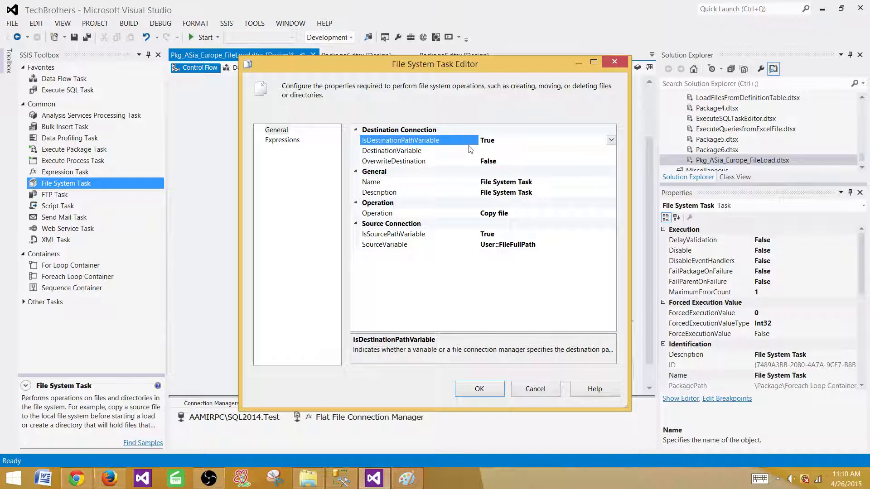
left_click(539, 151)
left_click(612, 151)
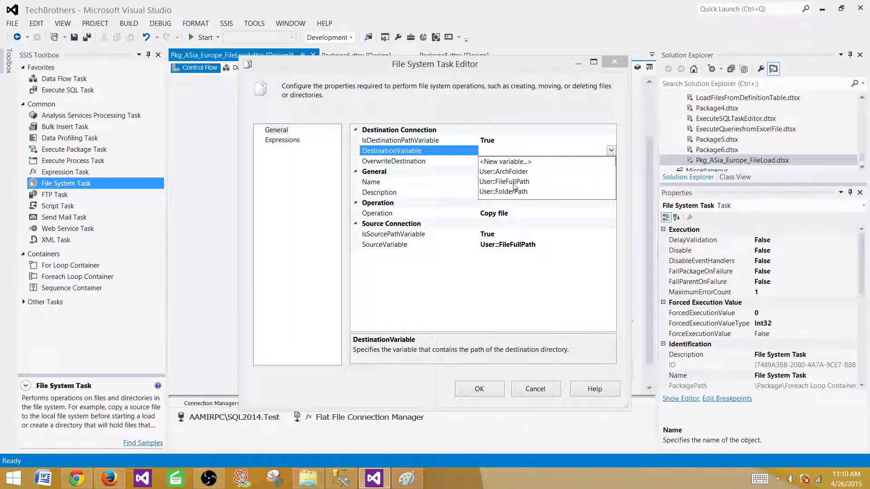
left_click(515, 173)
double_click(398, 162)
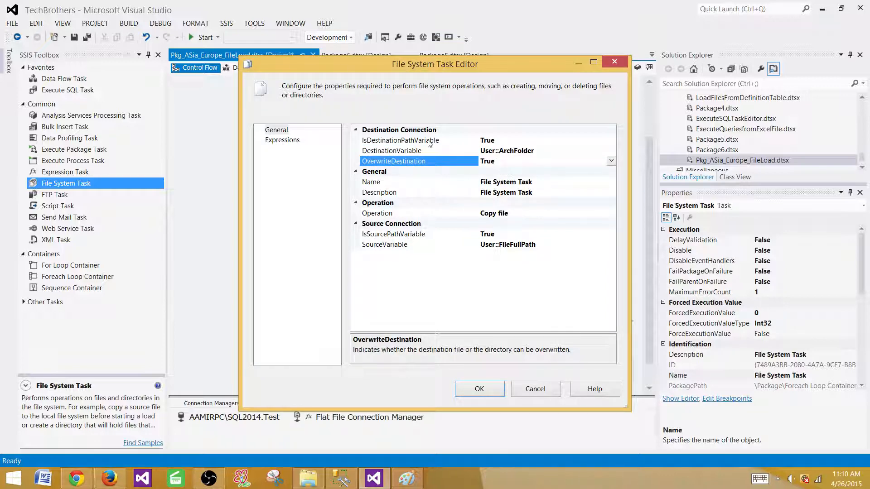
left_click(478, 386)
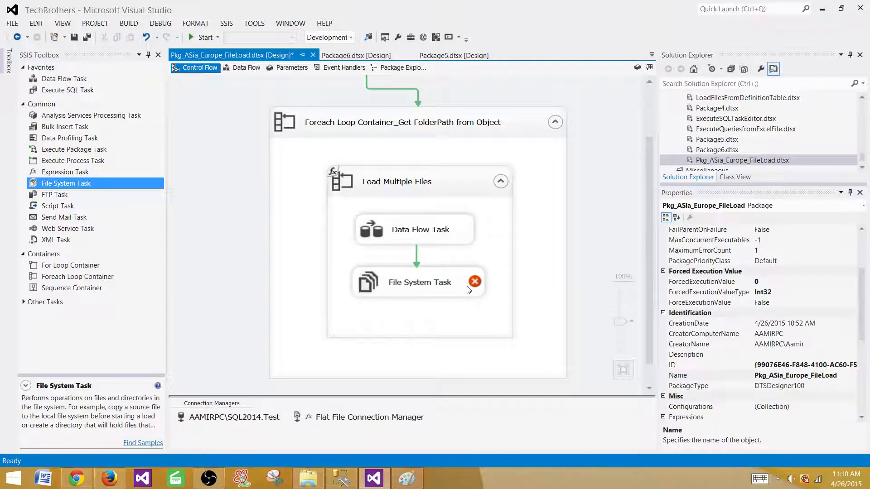
Check the File System Task's error, give the FileFullPath variable the placeholder value "My File Full path" and hide the variables
mouse_move(473, 284)
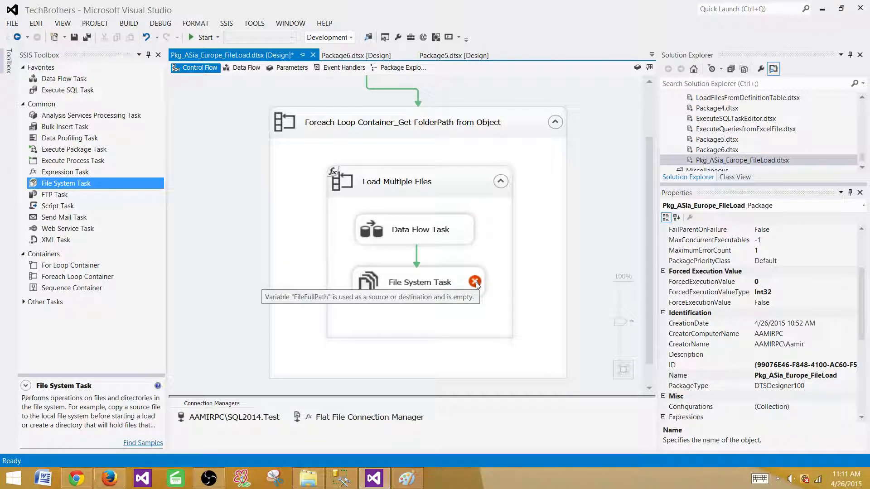
right_click(208, 205)
left_click(233, 248)
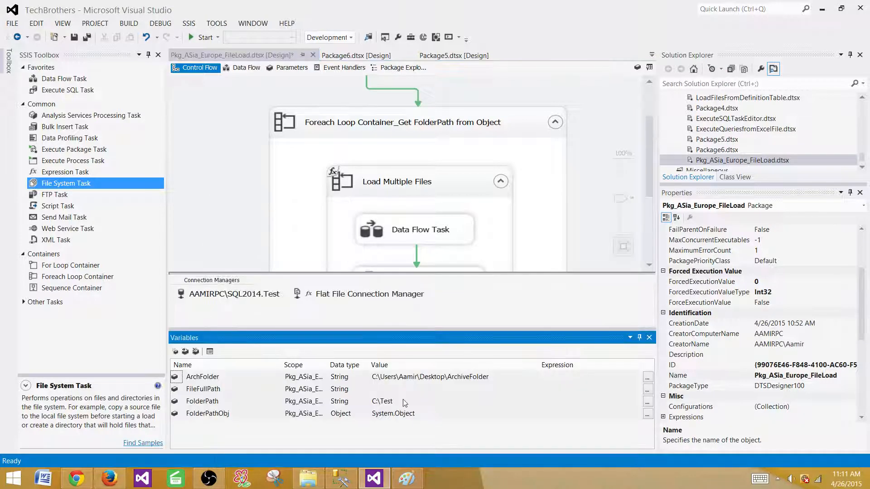
left_click(384, 389)
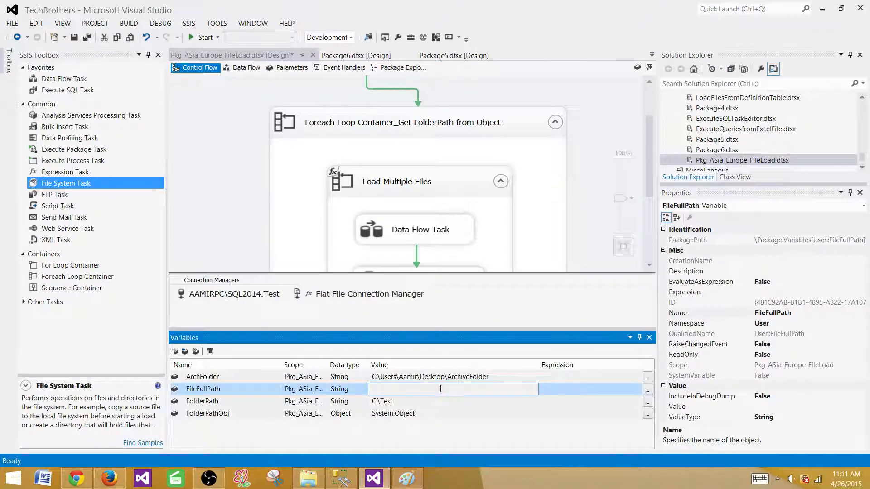
type("My File Full path")
key("Return")
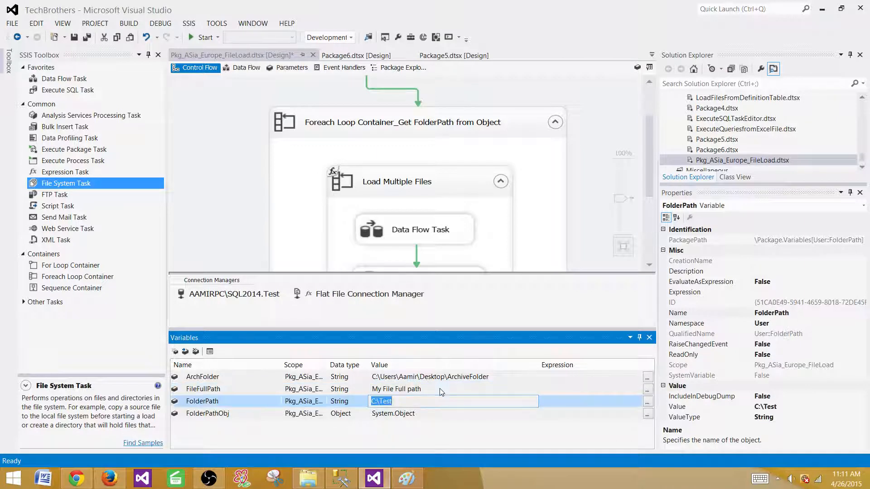
left_click(393, 392)
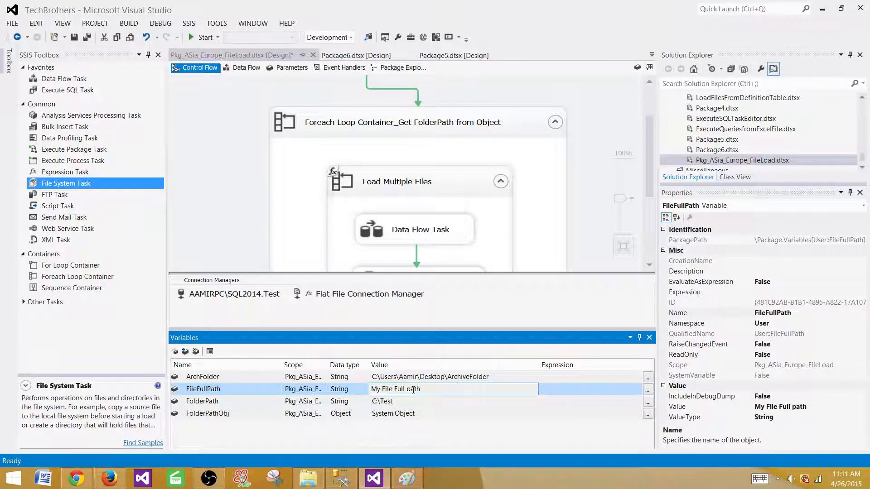
left_click(222, 196)
left_click(650, 337)
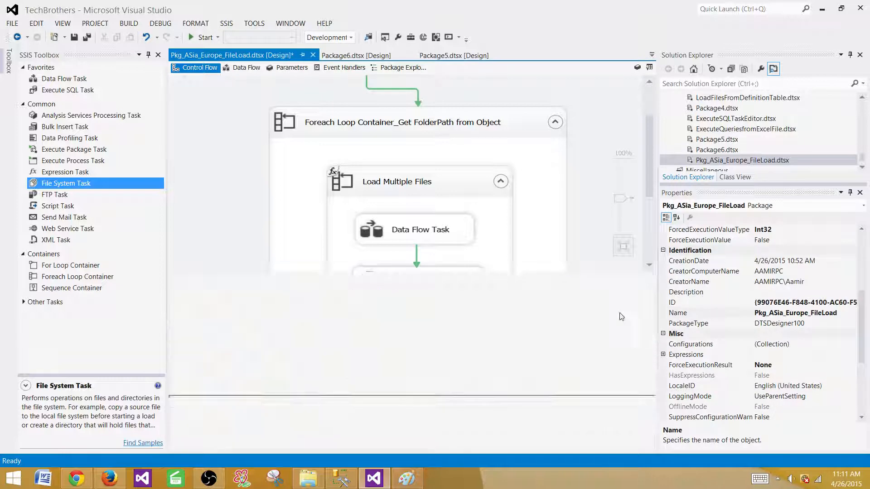
Reopen and confirm the File System Task's settings to revalidate it, and save the package
double_click(476, 287)
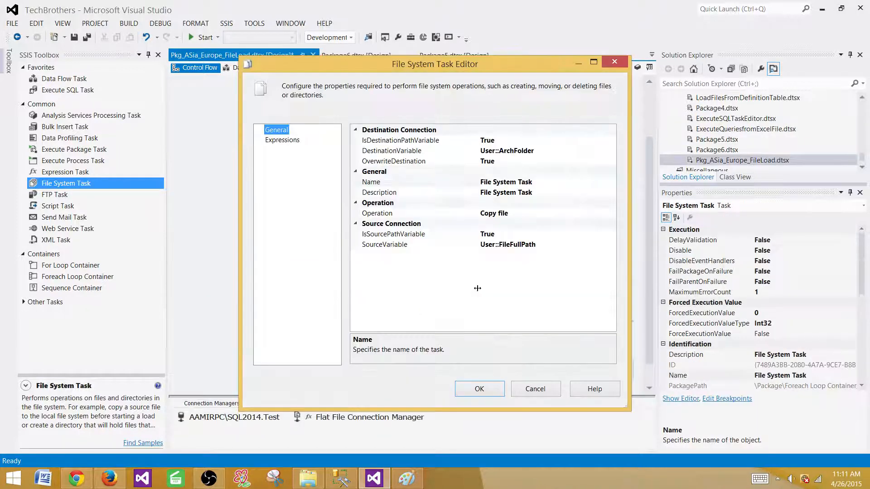
left_click(479, 391)
left_click(247, 244)
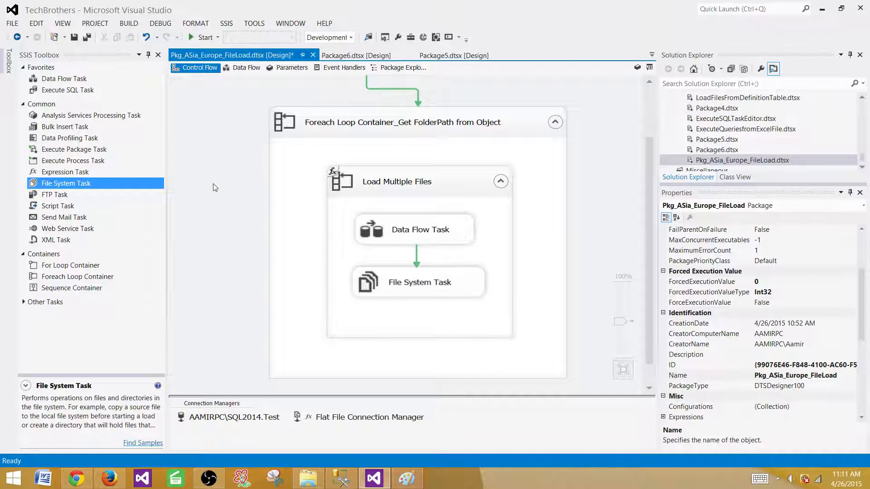
left_click(86, 38)
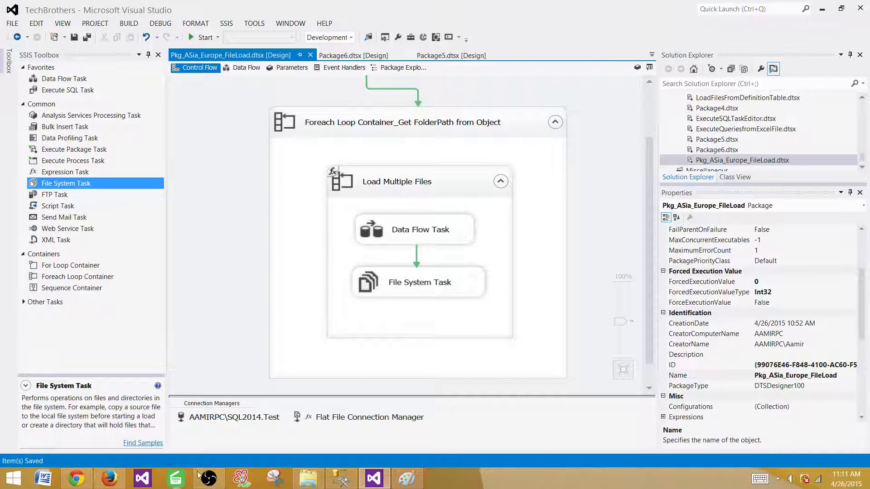
Check ArchiveFolder in File Explorer, and switch to SQL Server Management Studio to copy [Test].[dbo].[Customer] from the Truncate statement
left_click(308, 478)
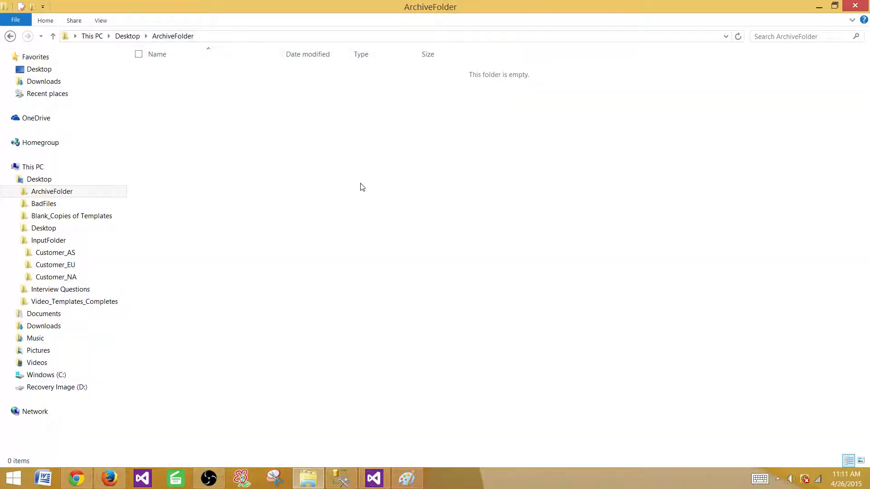
left_click(341, 479)
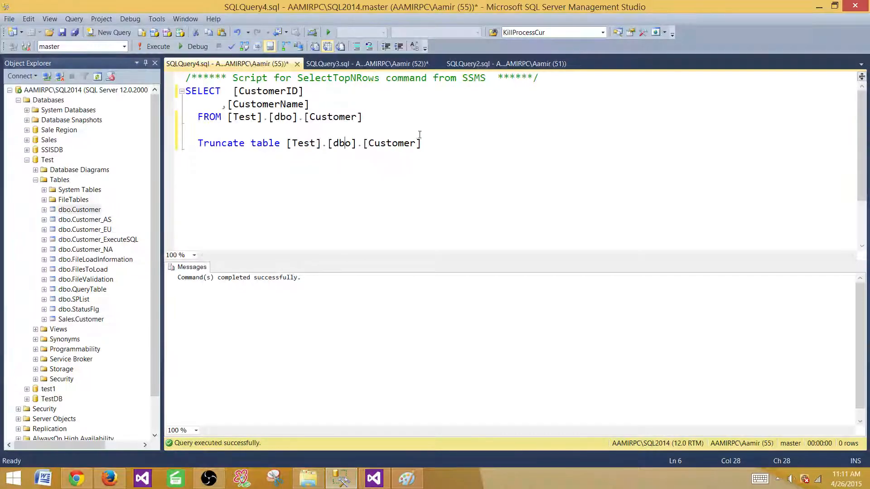
left_click_drag(421, 143, 286, 143)
right_click(293, 143)
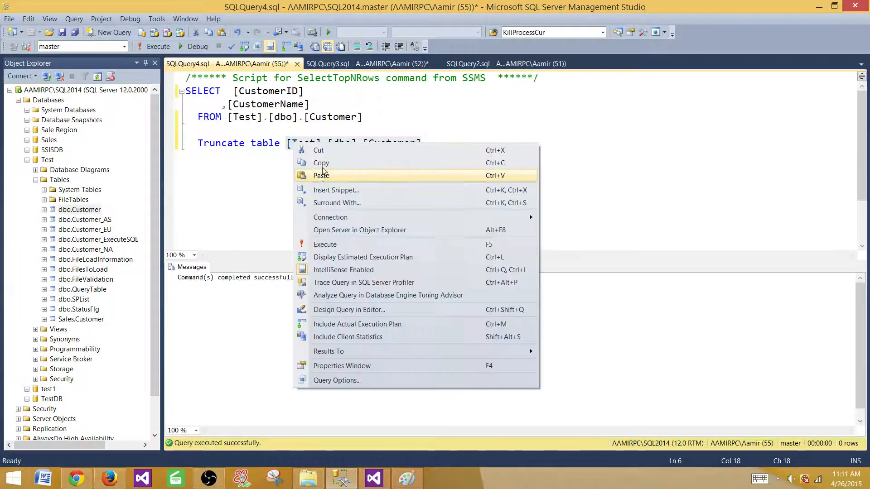
left_click(324, 164)
Add the query "Select * from [Test].[dbo].[Customer]" below the Truncate statement and execute only that query
left_click(449, 162)
key("Return")
type("Sel")
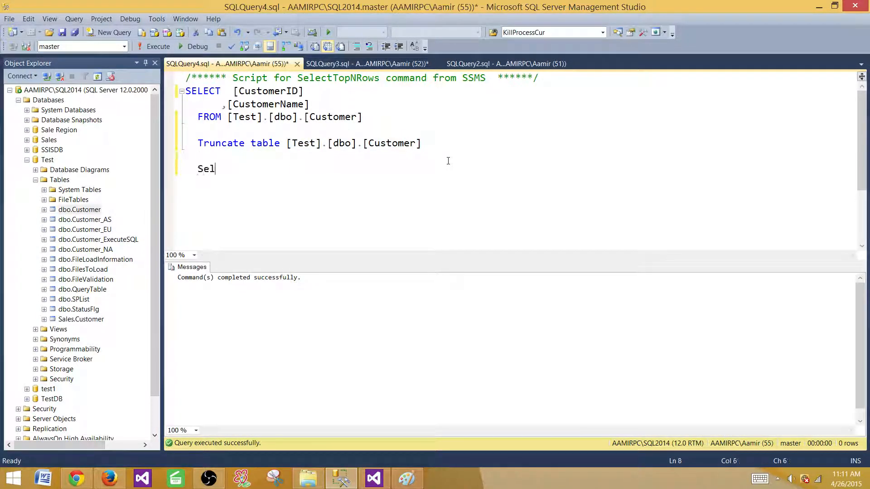
type("et * fro")
key("BackSpace")
key("BackSpace")
key("BackSpace")
key("BackSpace")
key("BackSpace")
key("BackSpace")
key("BackSpace")
type("cc fr")
key("BackSpace")
key("BackSpace")
type("(")
key("BackSpace")
type("* from")
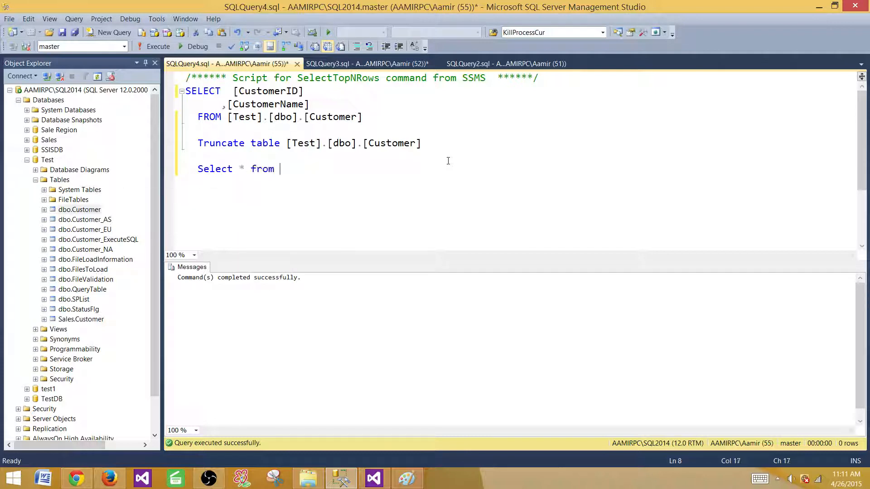
key("ctrl+v")
key("shift+Up")
key("F5")
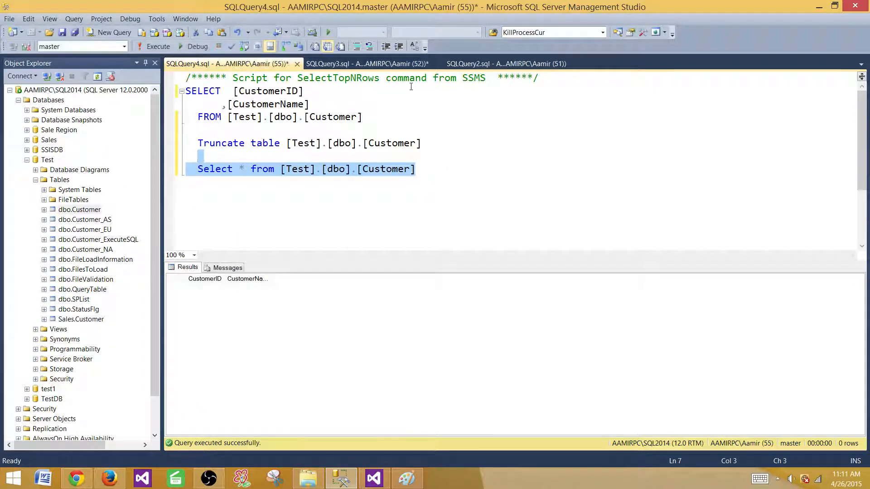
Delete the extra "Select * from [Test].[dbo].[Customer]" line below the Truncate statement
left_click(362, 117)
left_click_drag(362, 116, 159, 78)
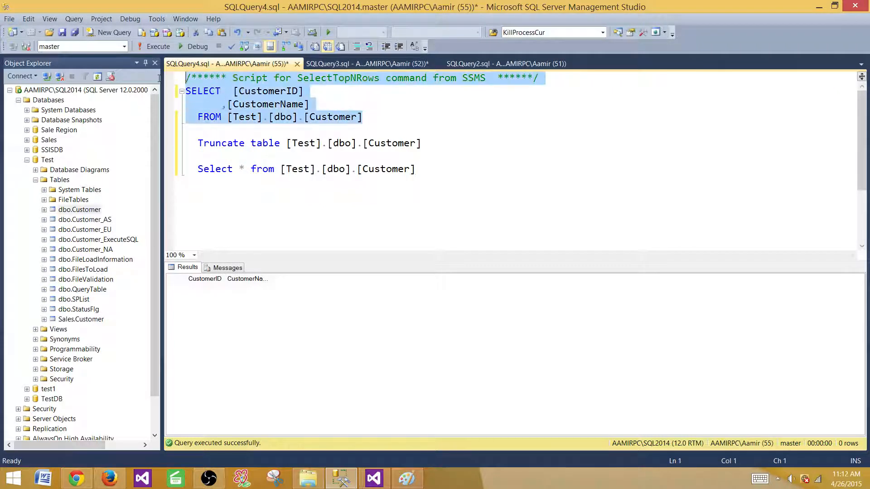
left_click_drag(428, 174, 198, 170)
left_click(198, 170)
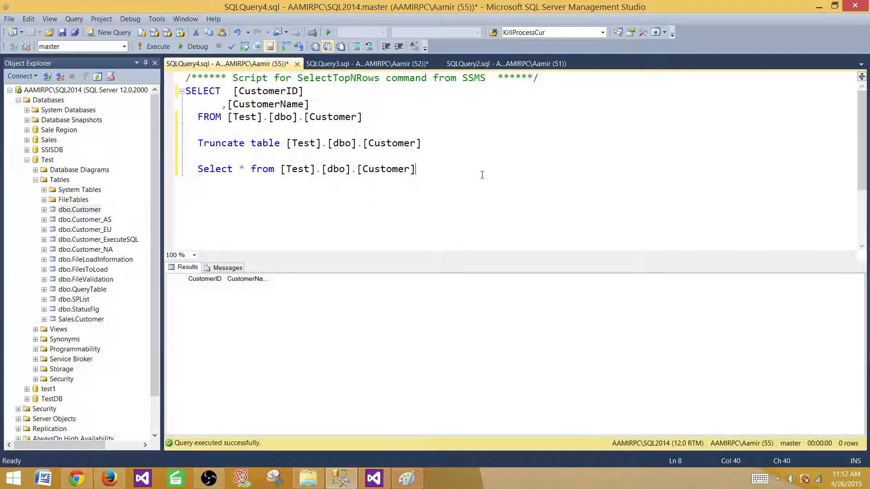
left_click_drag(480, 173, 154, 154)
key("Delete")
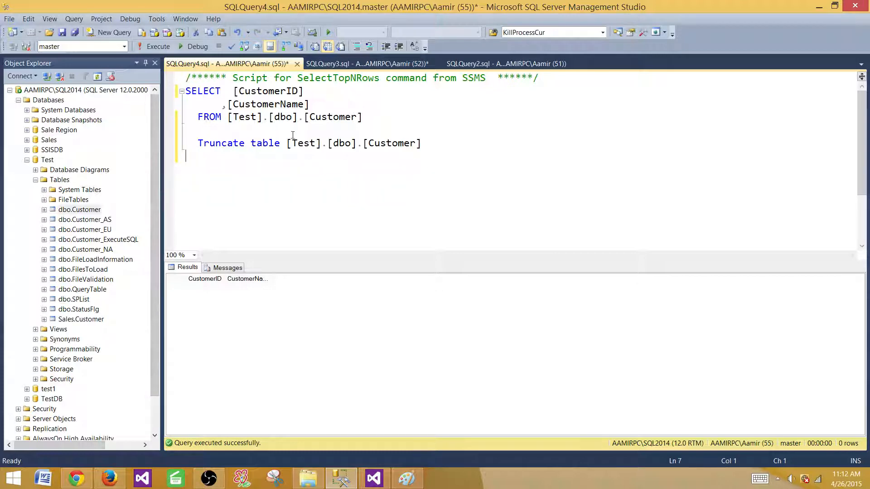
Switch to Visual Studio, run the Pkg_ASia_Europe_FileLoad package and close the Locals window
left_click(374, 478)
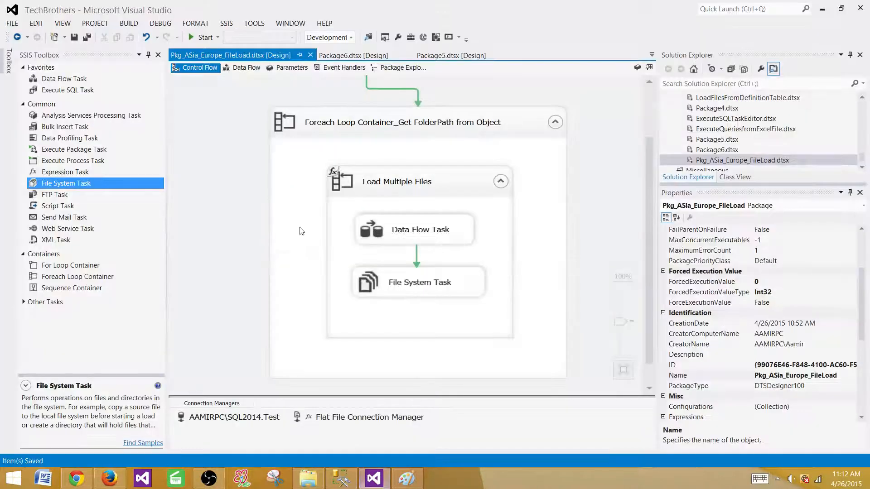
left_click(202, 37)
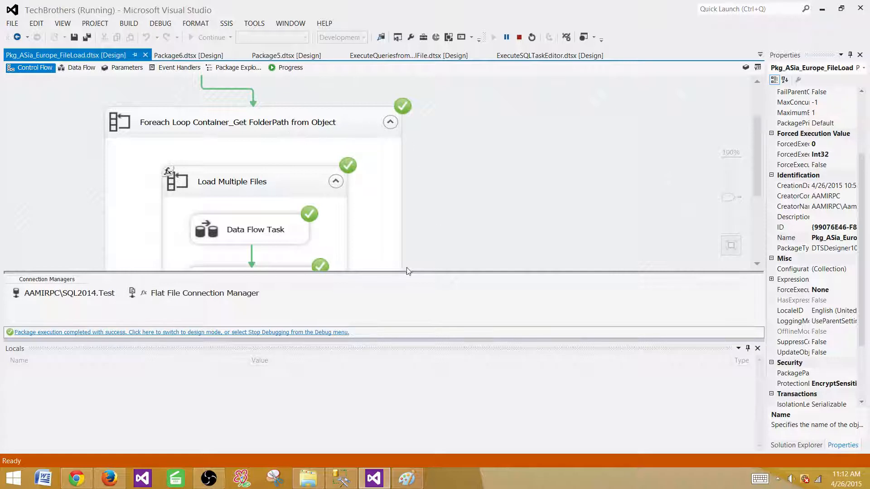
left_click(758, 348)
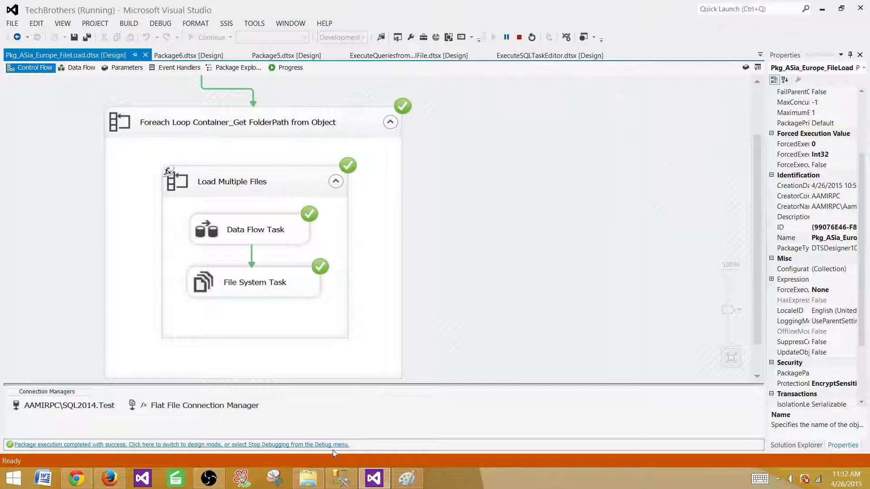
Switch to File Explorer and check the contents of ArchiveFolder and InputFolder's Customer_NA subfolder, ending back in InputFolder
left_click(308, 478)
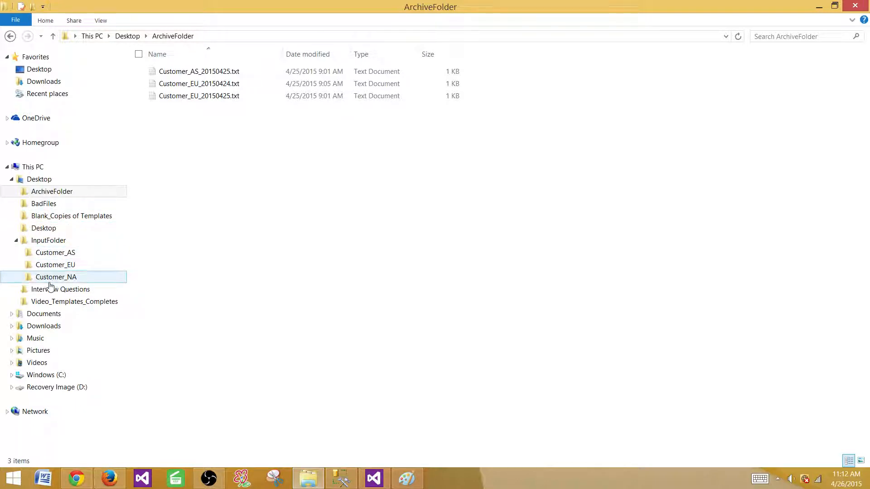
left_click(46, 241)
double_click(179, 97)
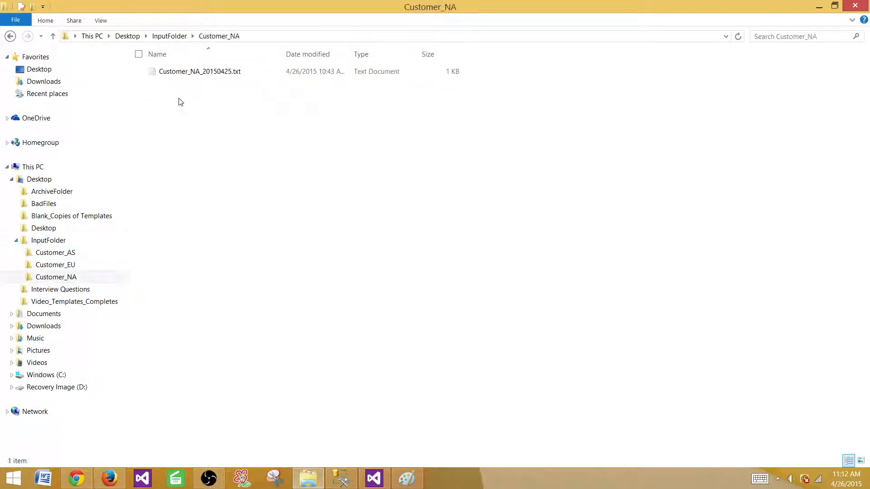
left_click(169, 37)
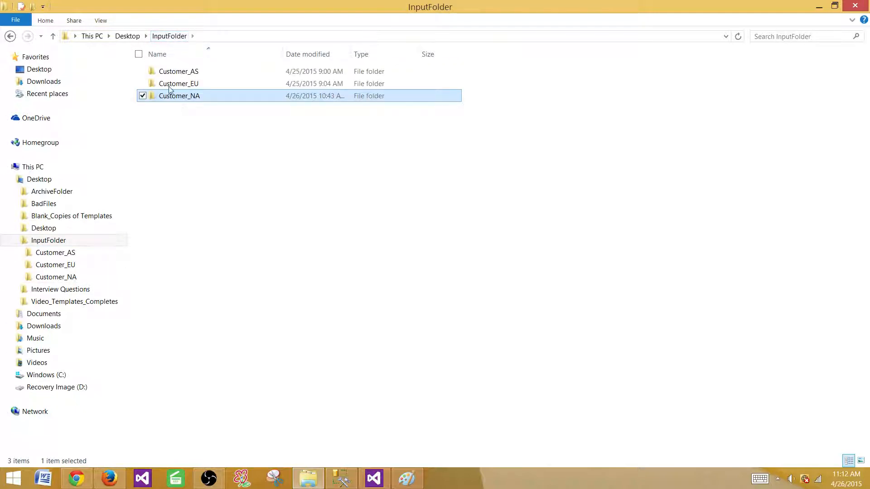
left_click(172, 127)
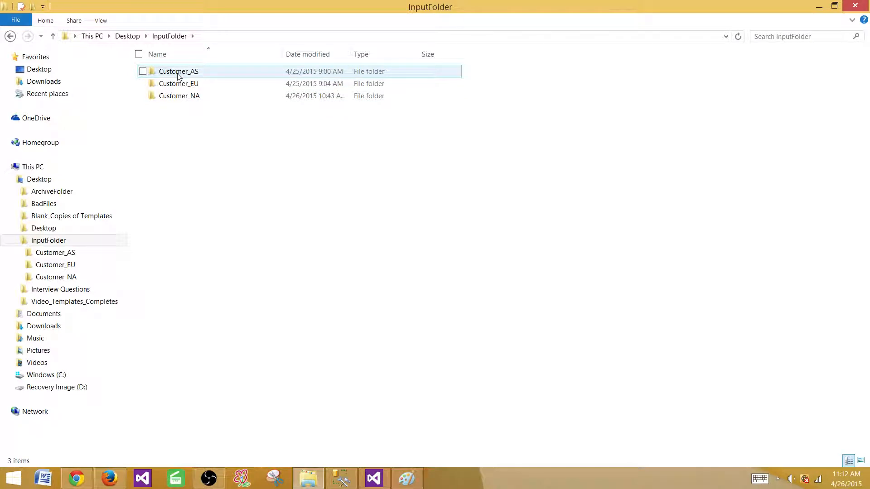
Switch to SQL Server Management Studio, review the folder paths for the package and run "Select * from [dbo].[FilesToLoad]"
left_click(341, 479)
left_click(399, 64)
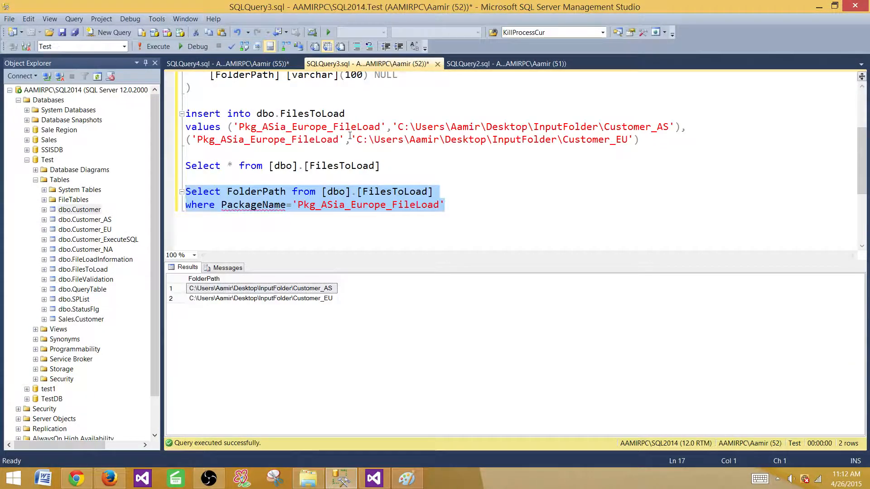
left_click_drag(450, 189, 180, 191)
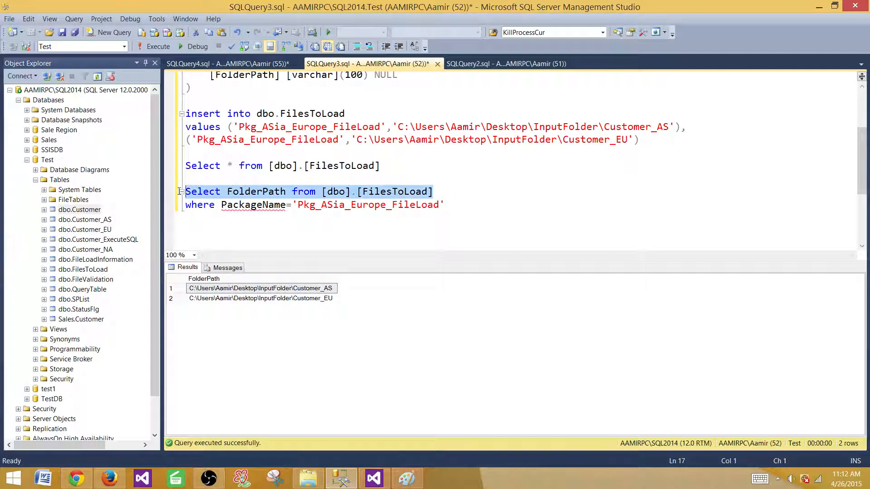
left_click(262, 298)
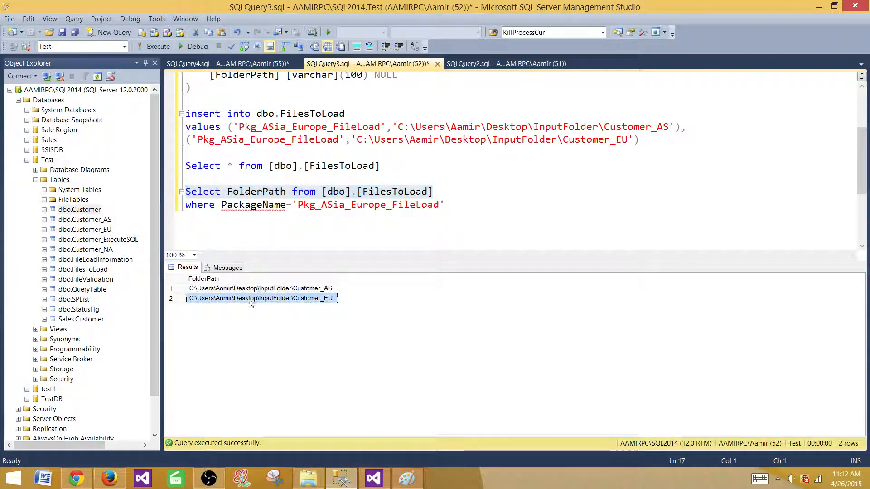
left_click(261, 293)
left_click_drag(382, 166, 176, 166)
left_click(166, 50)
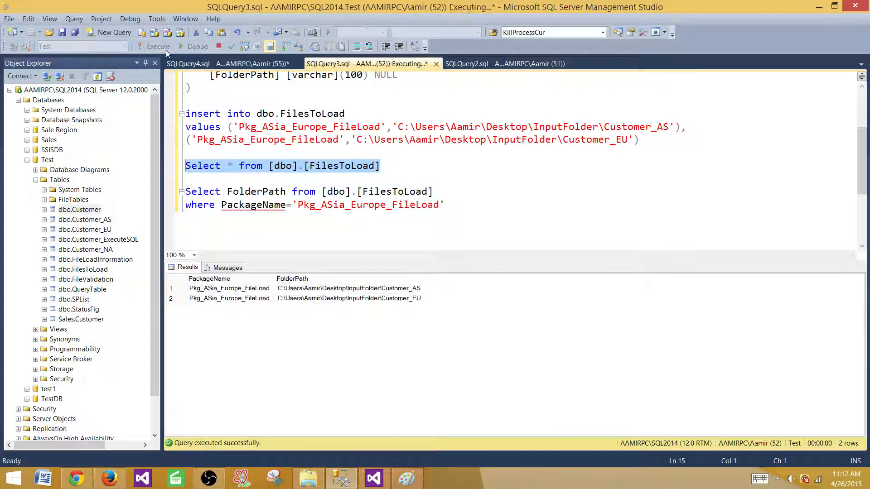
Switch to File Explorer and examine the input subfolders and the archived Customer_AS and Customer_EU files in ArchiveFolder
left_click(323, 482)
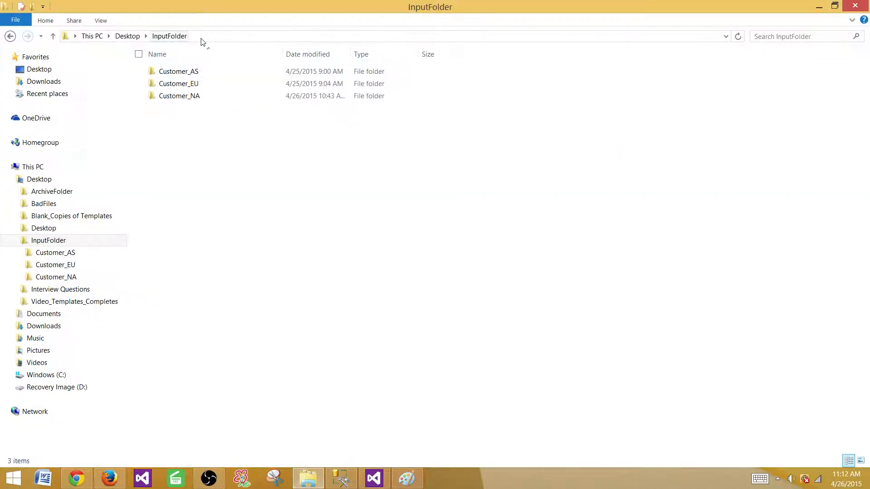
left_click(197, 109)
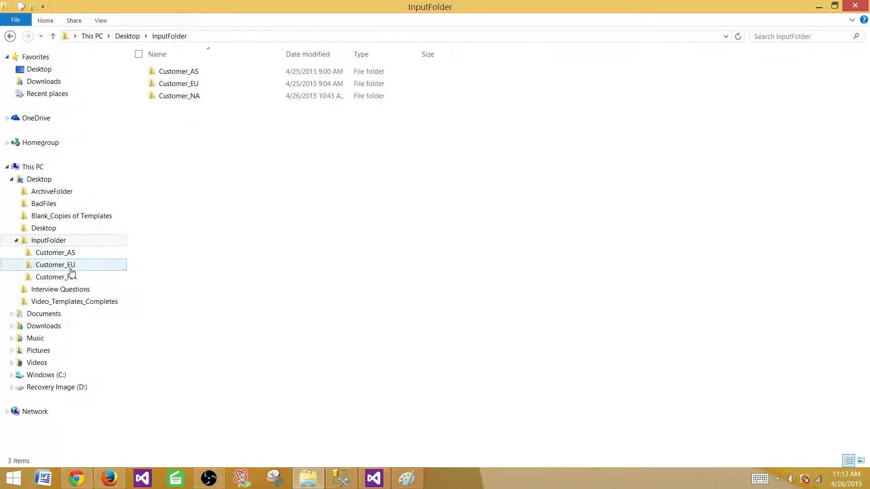
left_click(51, 192)
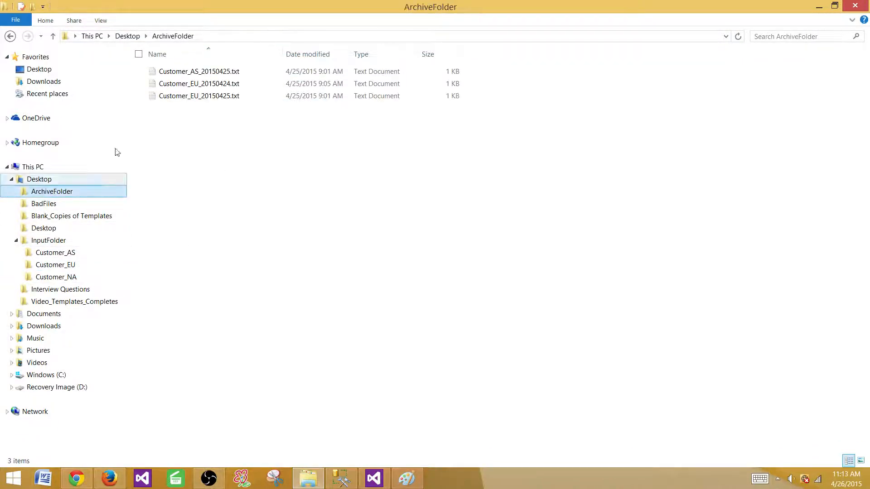
left_click(194, 71)
left_click(199, 84)
left_click(200, 96)
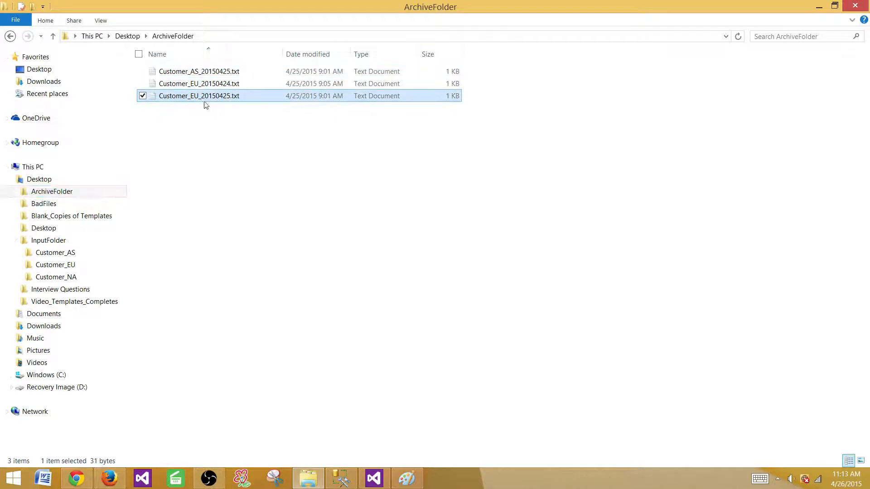
left_click(236, 141)
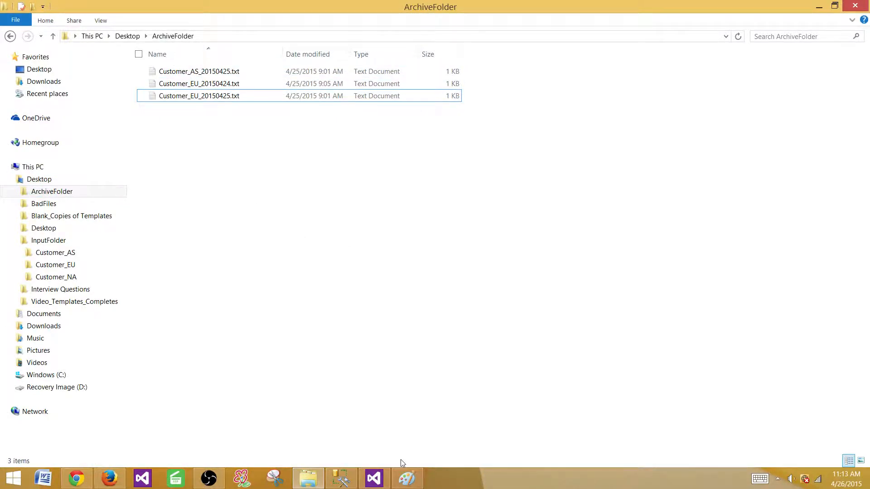
Stop debugging the package in Visual Studio, and switch to SQL Server Management Studio to run the SELECT of CustomerID and CustomerName from [Test].[dbo].[Customer]
left_click(374, 479)
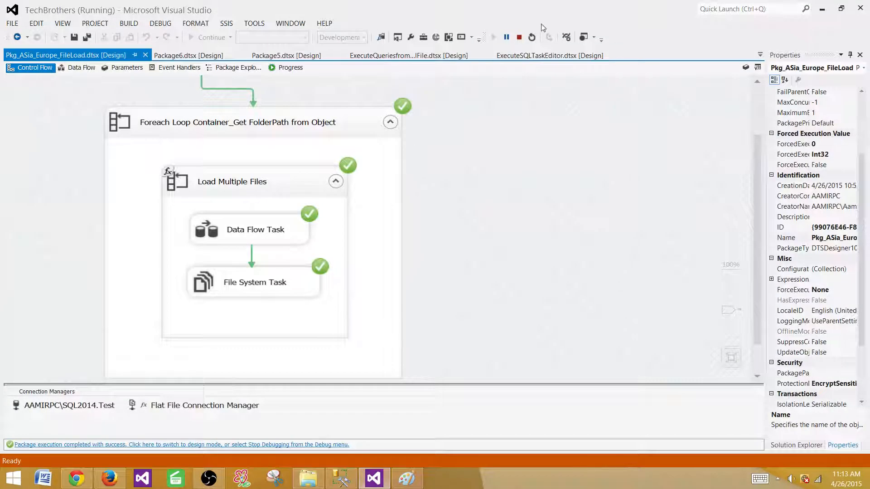
left_click(520, 37)
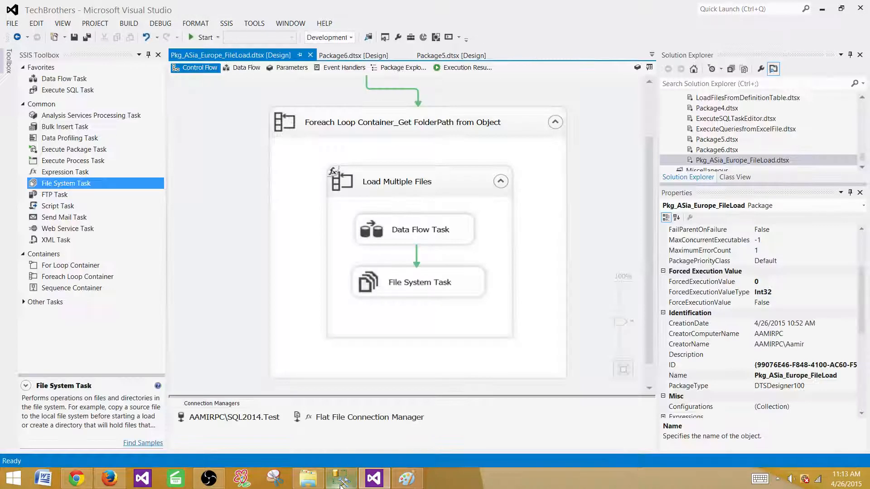
left_click(341, 479)
left_click(285, 61)
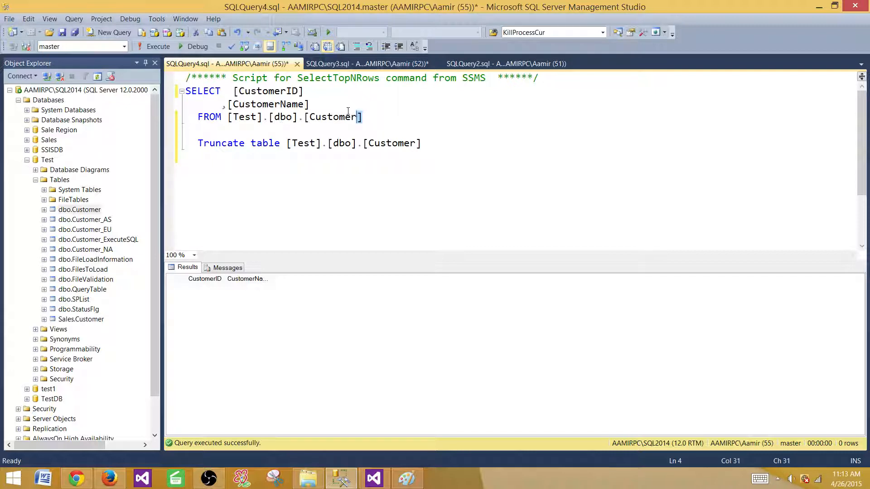
left_click_drag(362, 117, 185, 77)
left_click(156, 47)
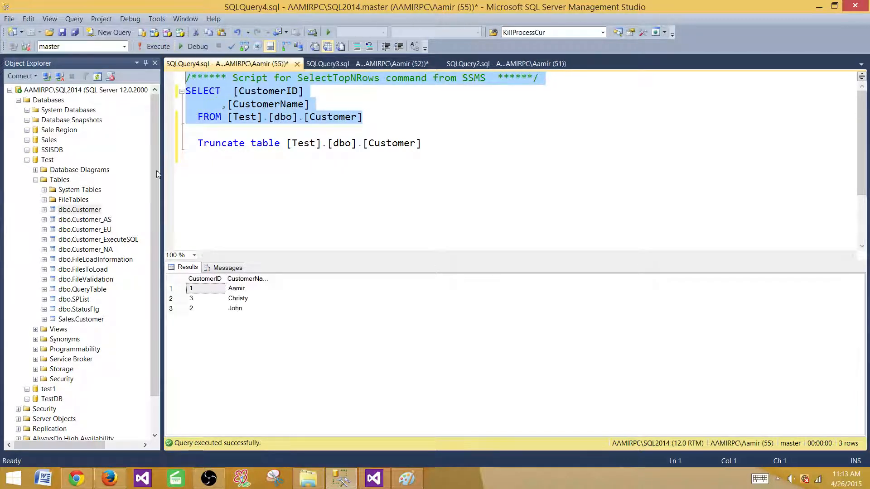
Review the CustomerID and CustomerName values in the returned rows, and minimize SQL Server Management Studio
left_click(211, 290)
left_click(246, 290)
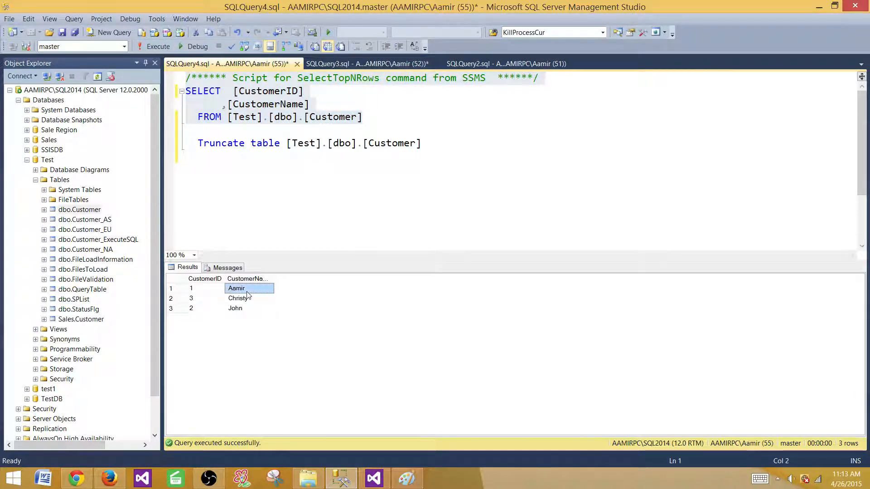
left_click(216, 298)
left_click(205, 309)
left_click(244, 309)
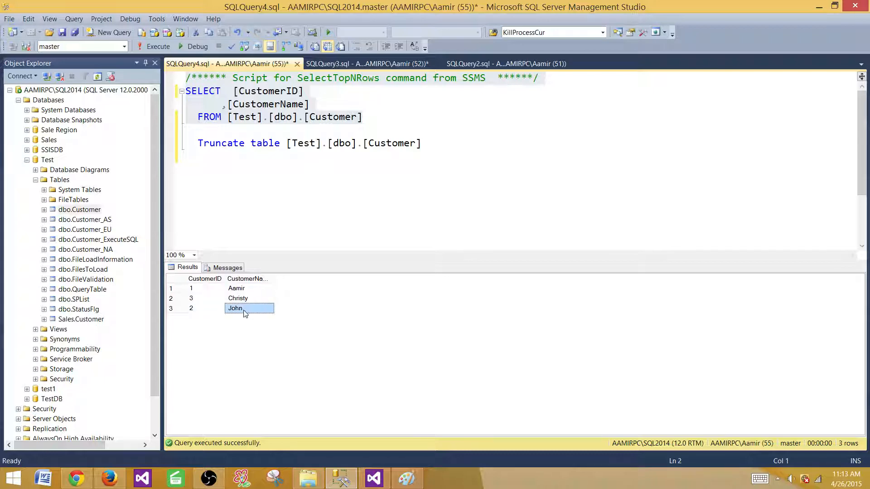
left_click(819, 7)
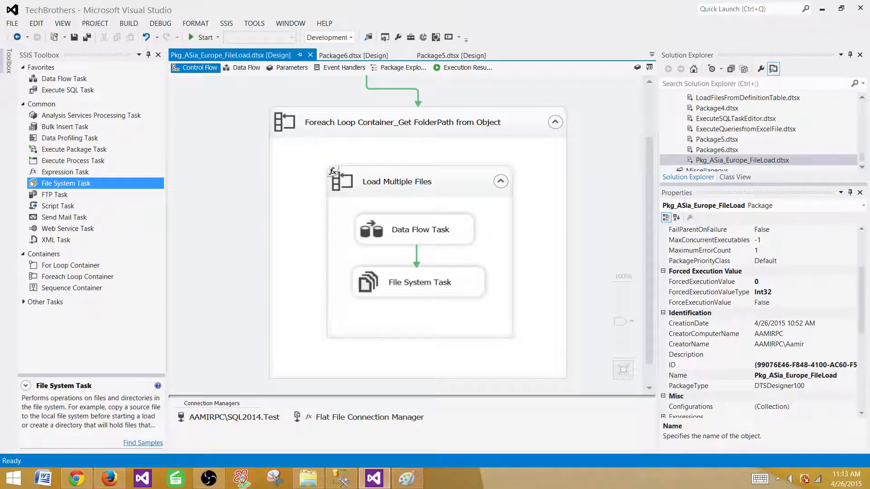
Cut Customer_EU_20150424.txt and Customer_EU_20150425.txt in ArchiveFolder, and undo the earlier file deletion
mouse_move(318, 481)
left_click(234, 358)
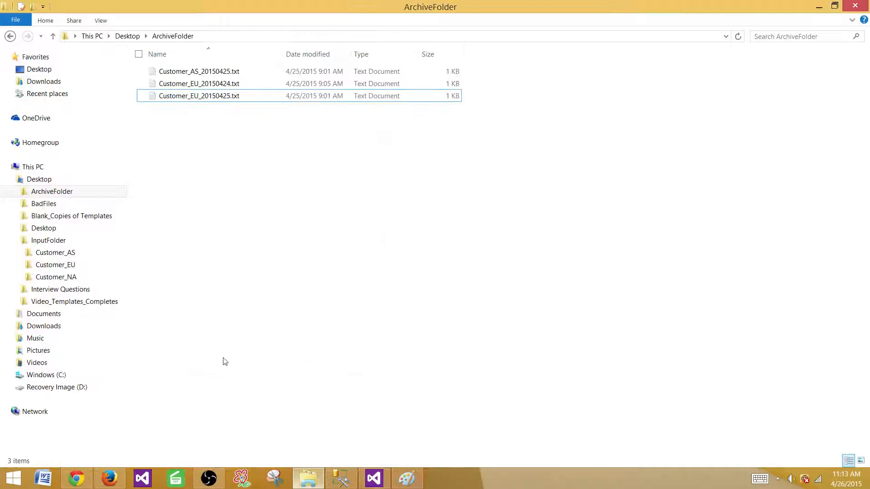
left_click_drag(214, 122, 188, 81)
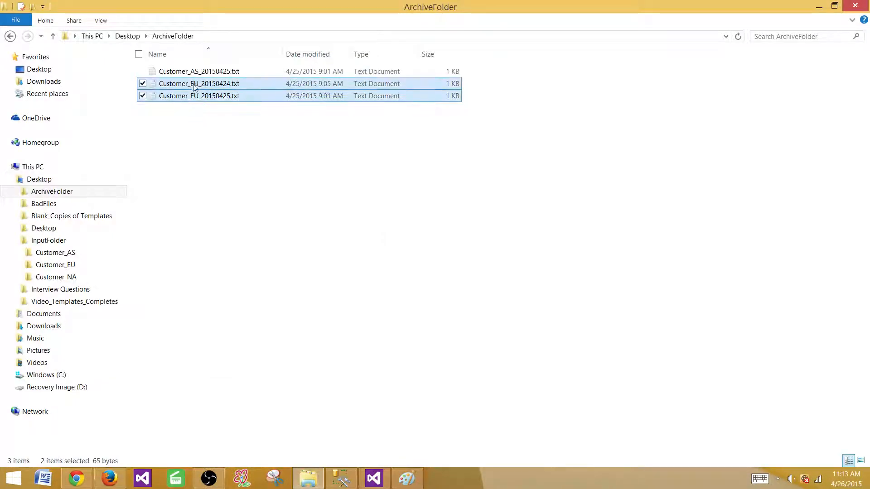
right_click(193, 83)
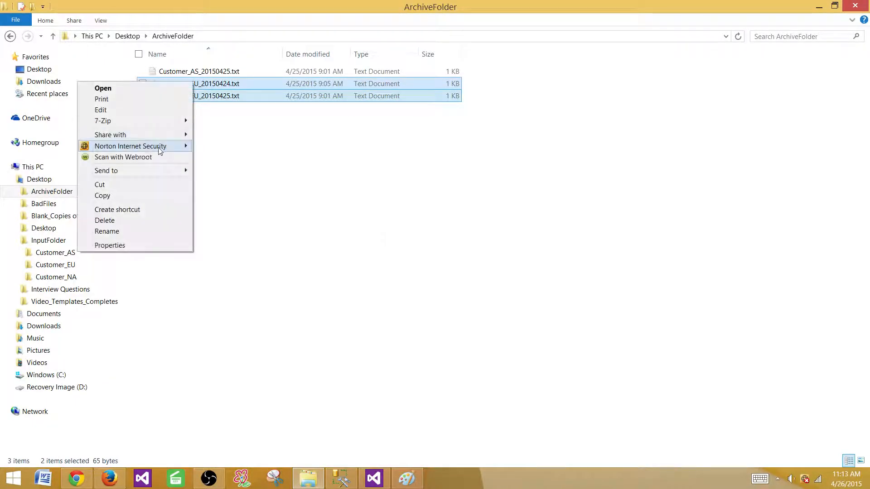
left_click(120, 184)
left_click(177, 169)
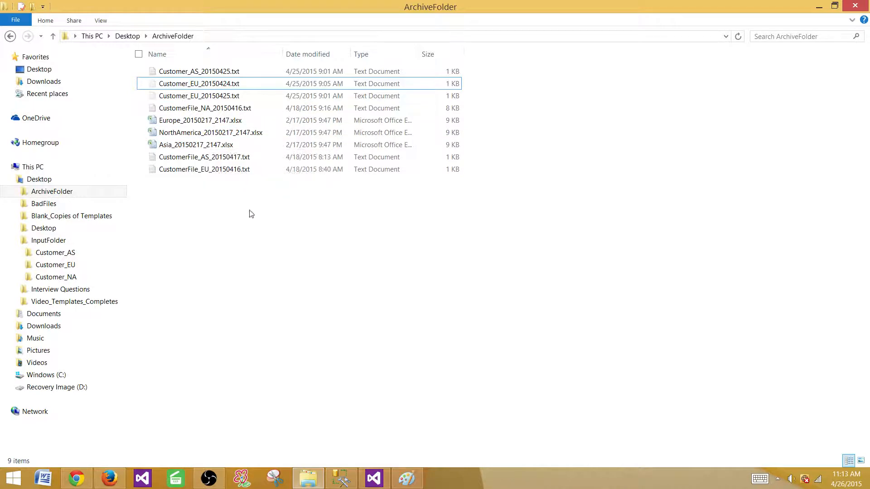
Delete the six older files in ArchiveFolder, keeping only the Customer_AS and the two Customer_EU text files
left_click_drag(272, 218, 203, 111)
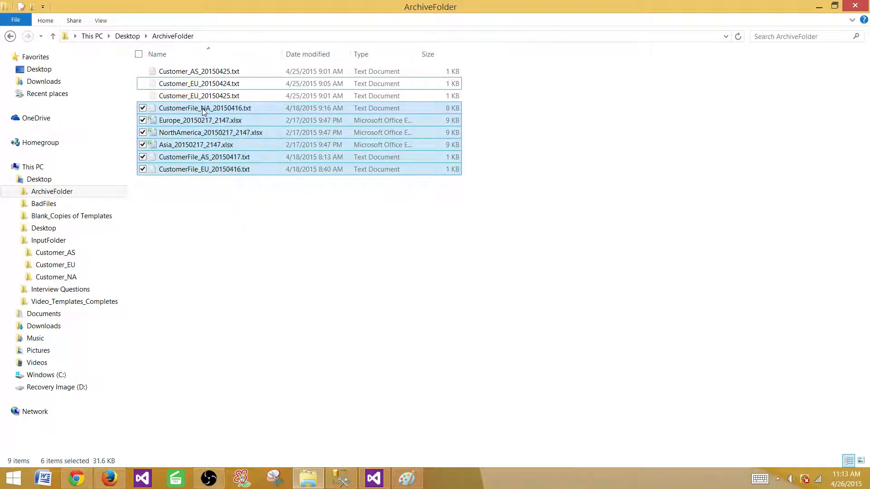
key("Delete")
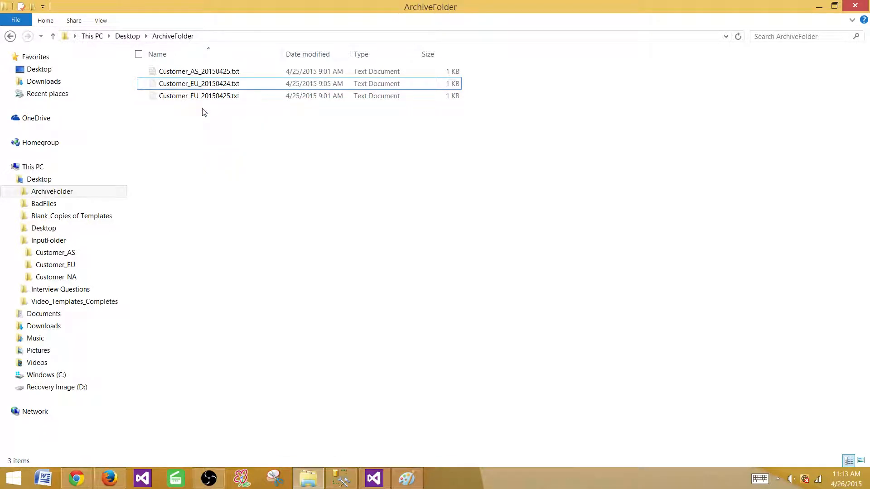
Paste the cut Customer_EU_20150424.txt and Customer_EU_20150425.txt back into ArchiveFolder
left_click_drag(205, 114, 202, 86)
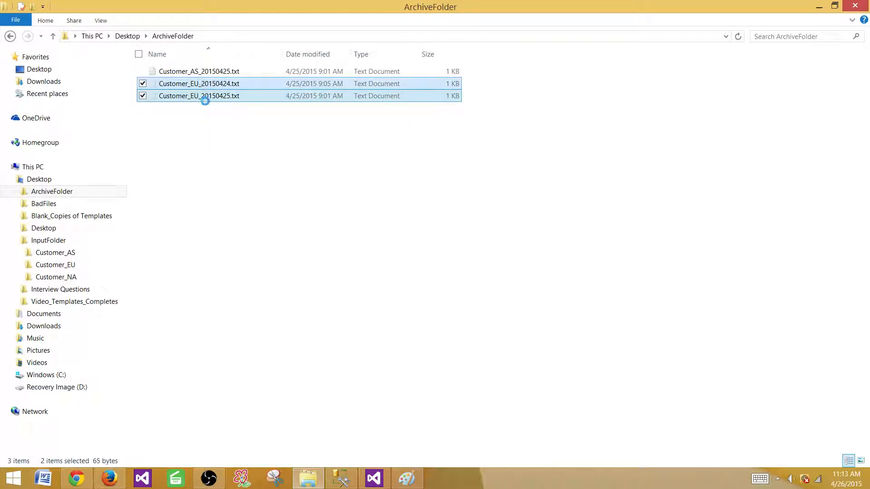
right_click(202, 86)
left_click(322, 301)
right_click(273, 190)
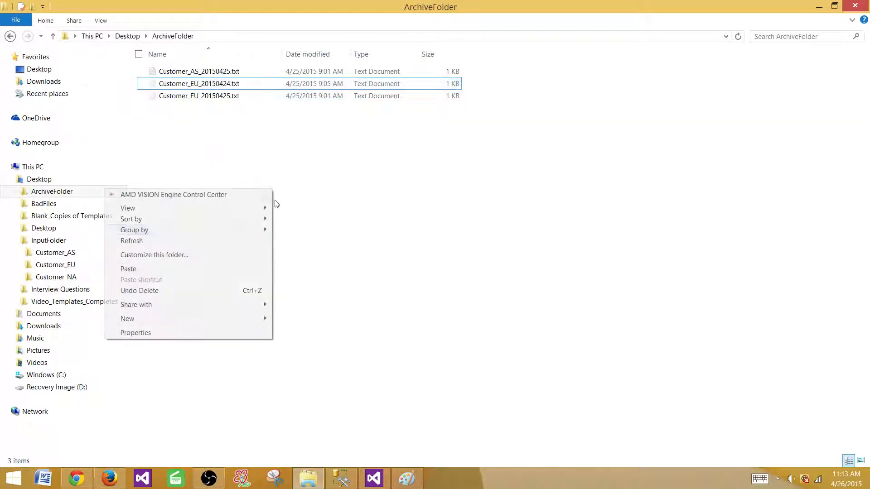
left_click(175, 269)
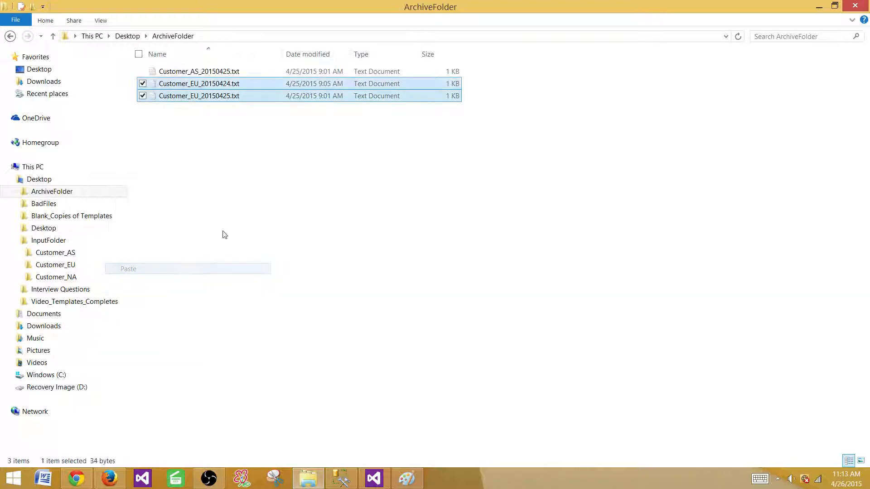
Copy all three customer text files in ArchiveFolder
left_click(218, 111)
left_click_drag(224, 111, 202, 77)
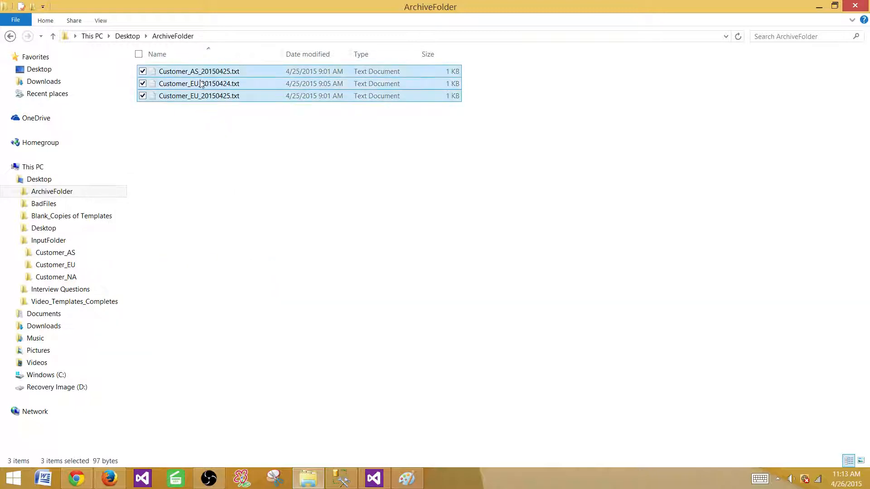
right_click(231, 82)
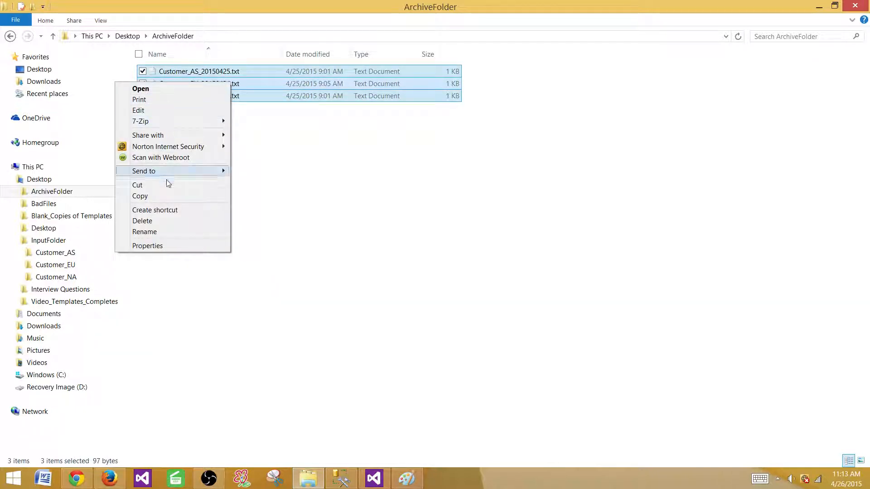
left_click(166, 196)
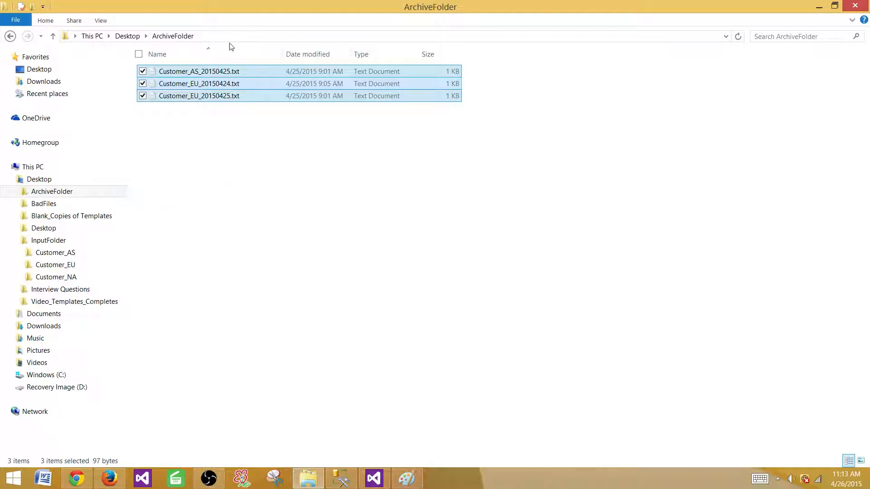
Check the files in InputFolder's Customer_AS and Customer_EU subfolders, and widen the Name column
left_click(60, 242)
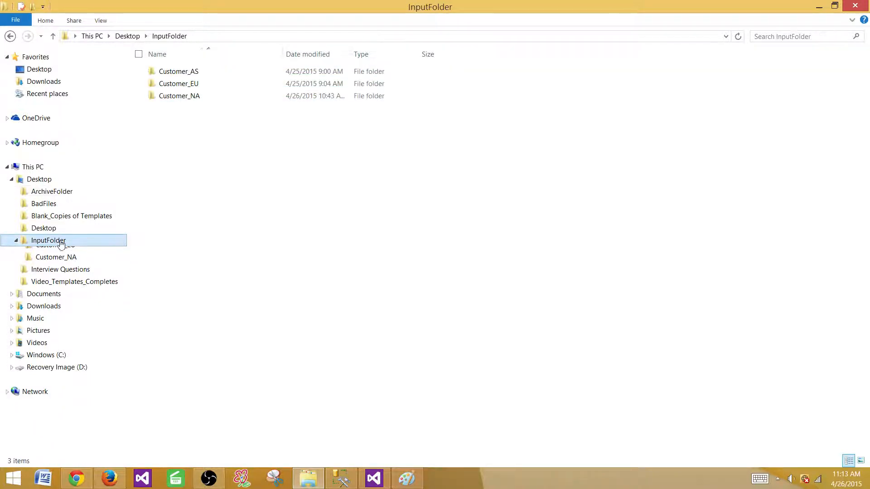
left_click(188, 74)
double_click(188, 74)
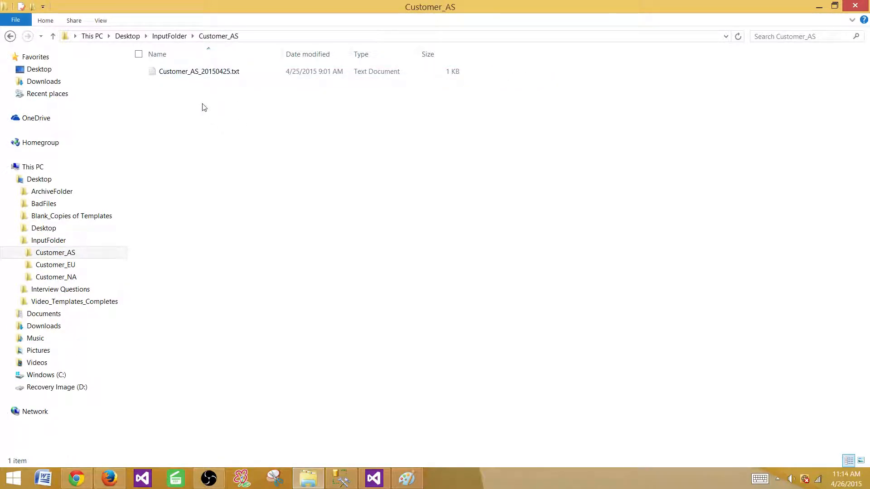
left_click(87, 264)
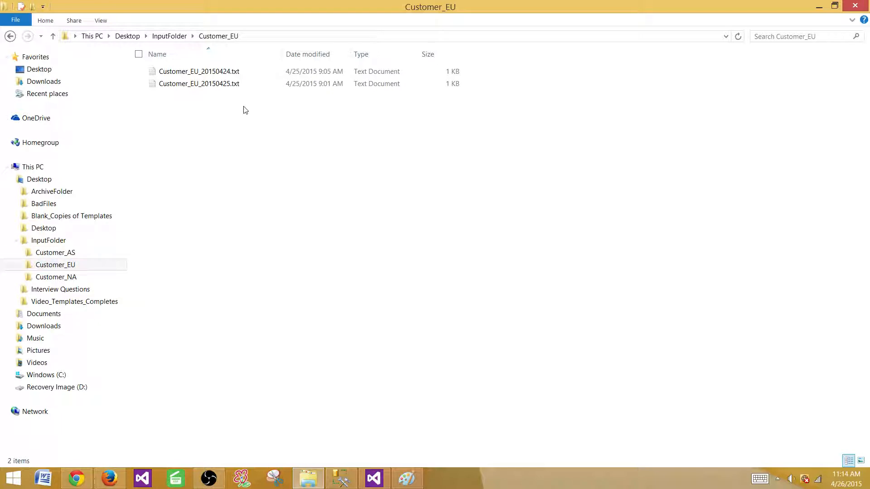
left_click_drag(285, 51, 320, 50)
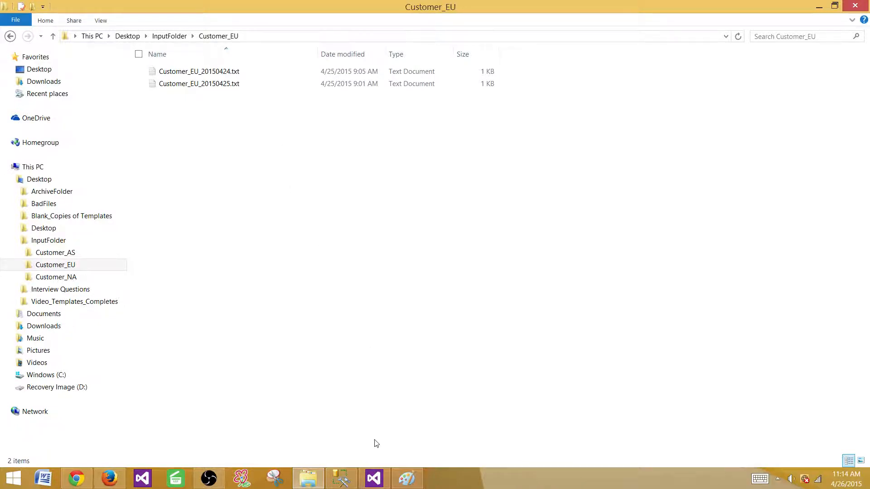
Switch to Visual Studio and set the File System Task's operation to Move file
left_click(374, 478)
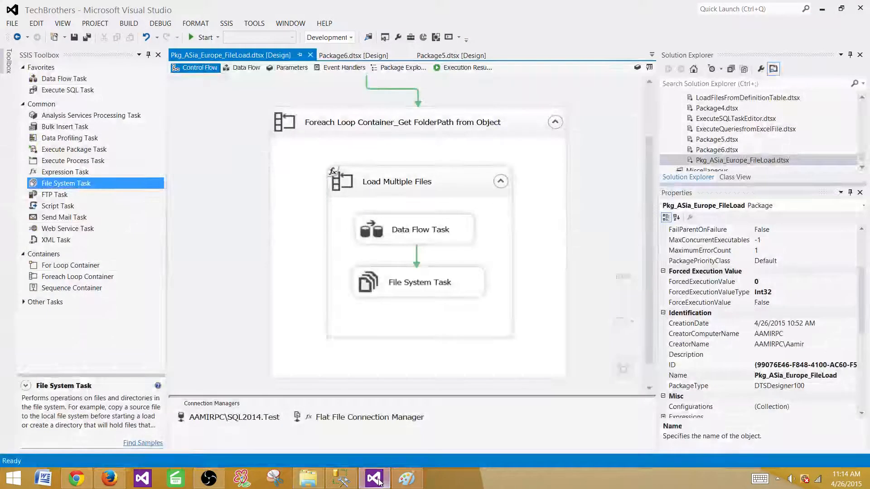
double_click(451, 286)
left_click(507, 213)
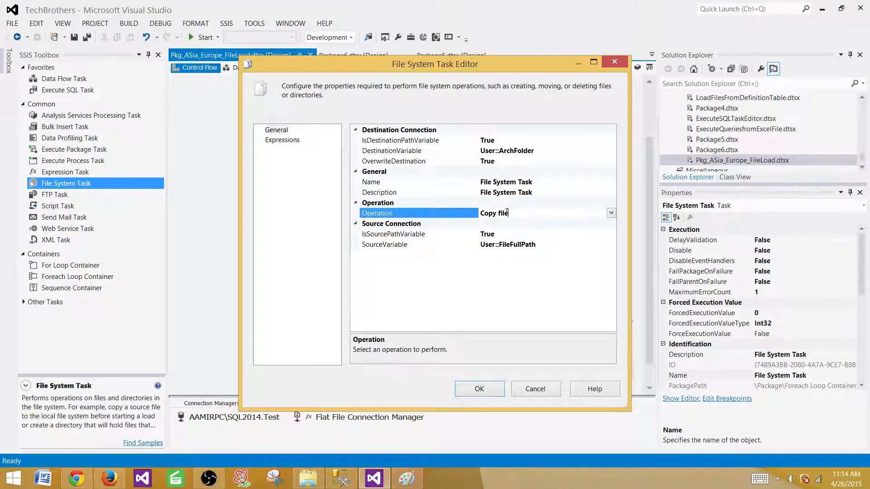
left_click(611, 213)
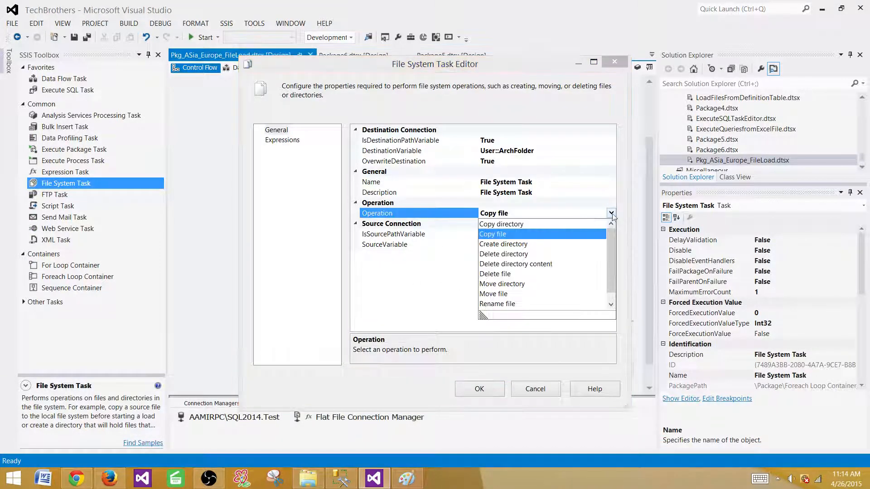
left_click(494, 293)
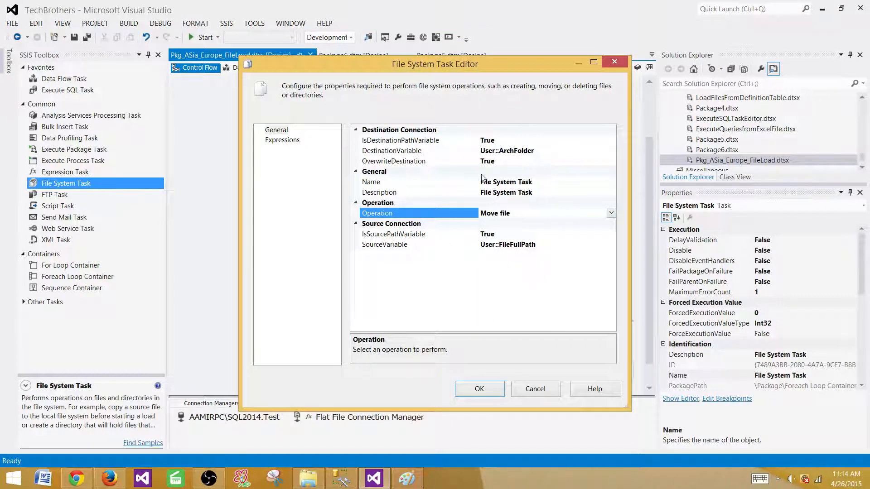
left_click(490, 387)
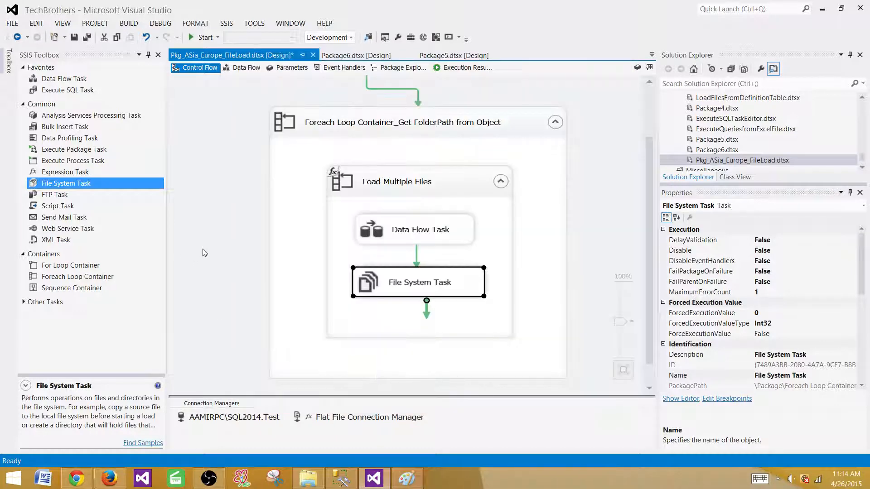
Switch to File Explorer, append ASIA to the customer name in Customer_AS_20150425.txt of the Customer_AS input folder, and save the file
left_click(309, 478)
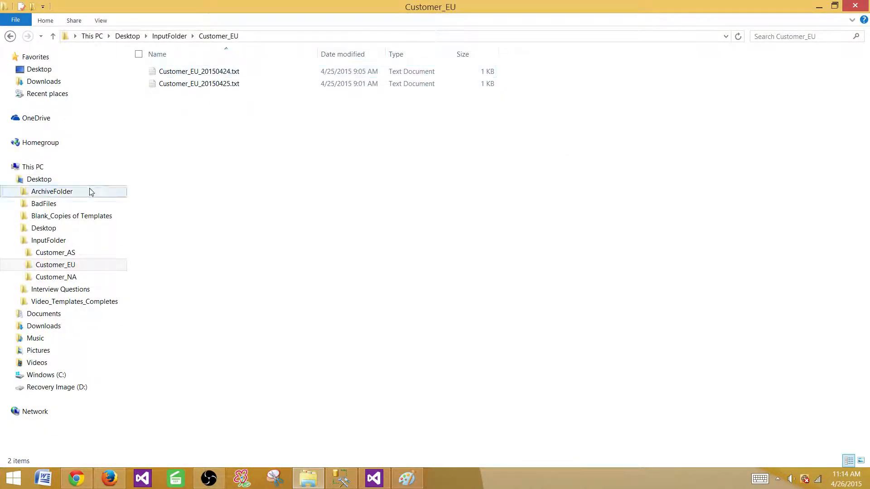
left_click(63, 194)
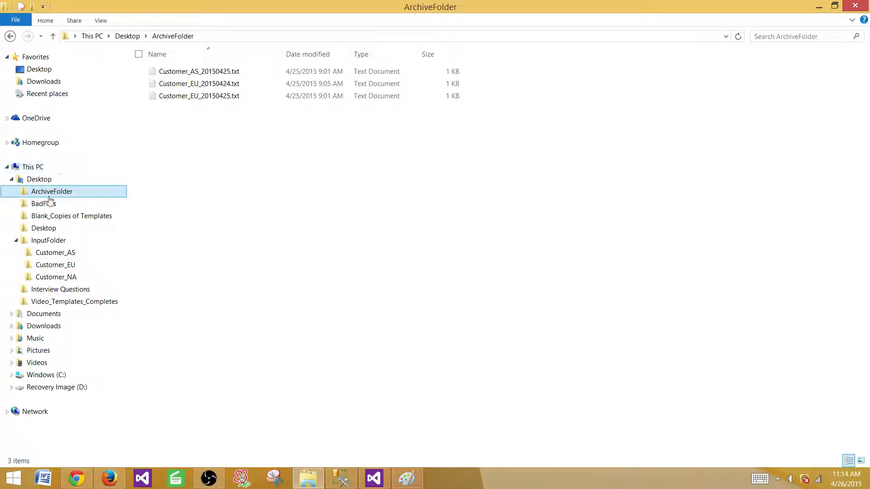
left_click(69, 253)
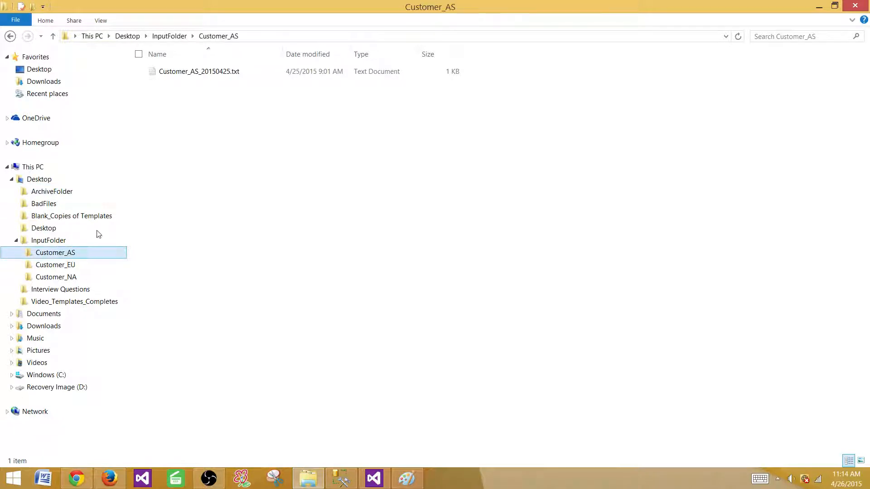
double_click(233, 72)
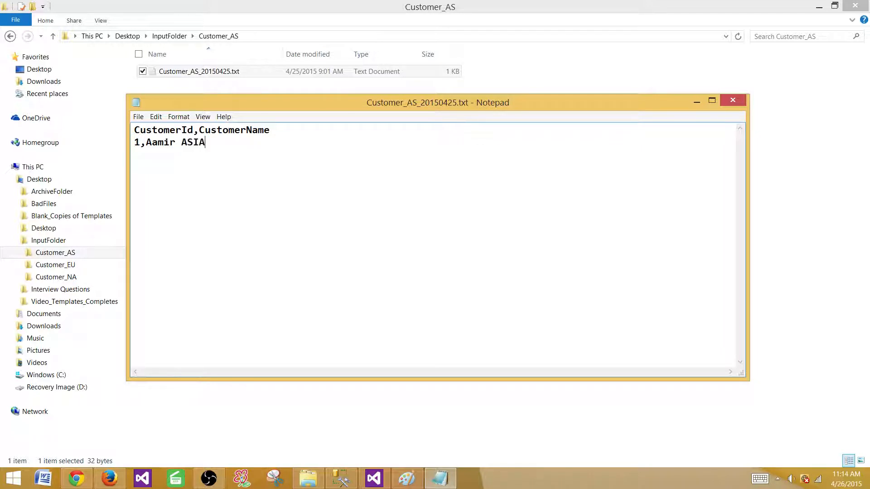
left_click(734, 102)
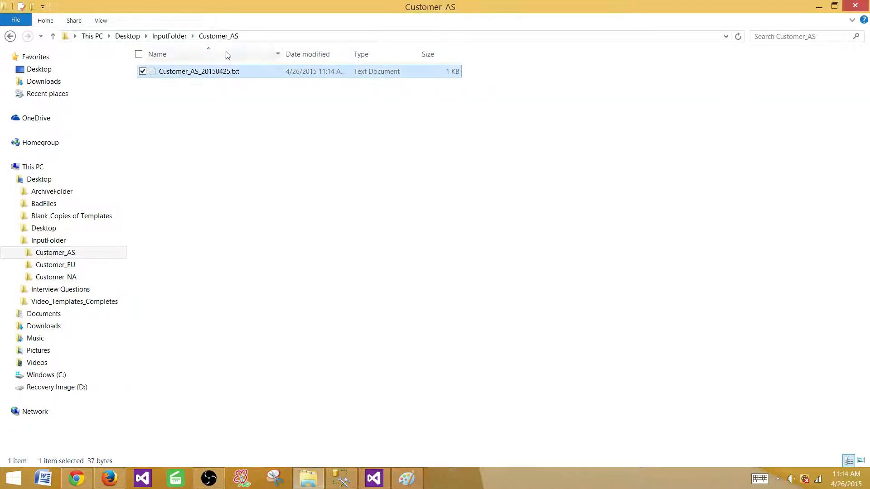
Append EU to the customer names in Customer_EU_20150424.txt and Customer_EU_20150425.txt of the Customer_EU input folder, and save both files
left_click(172, 36)
double_click(176, 84)
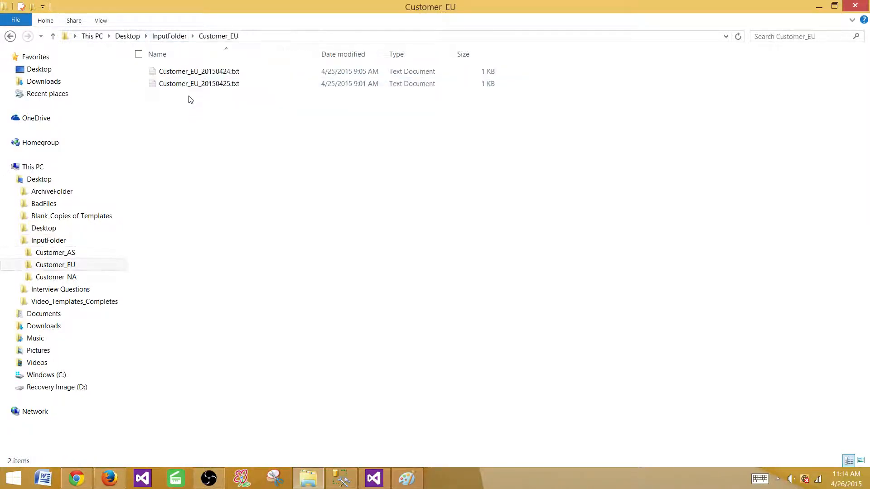
double_click(203, 71)
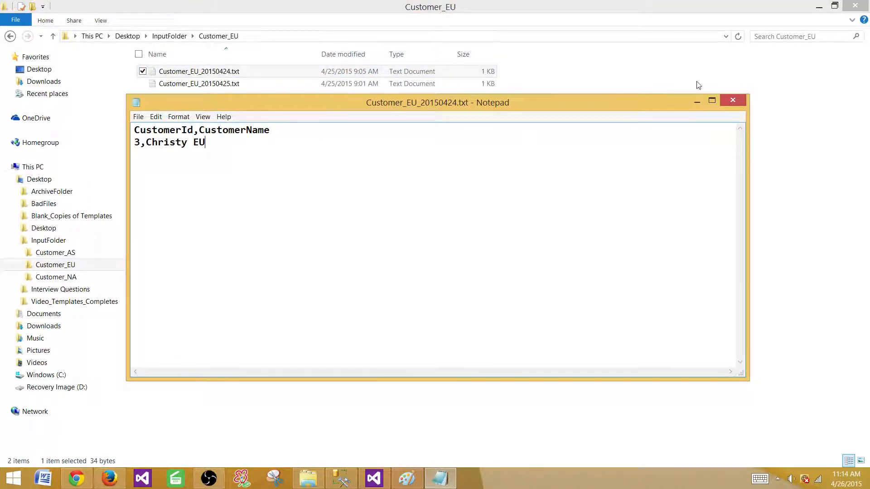
left_click(734, 101)
double_click(233, 84)
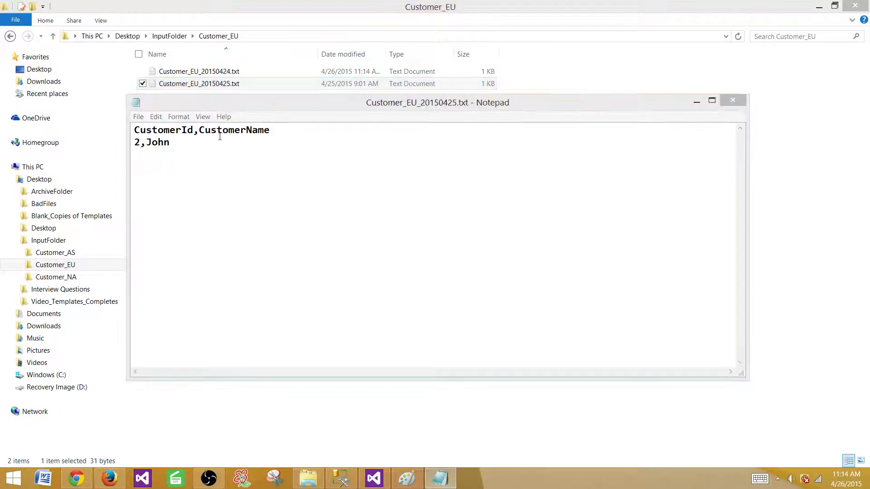
type("EU")
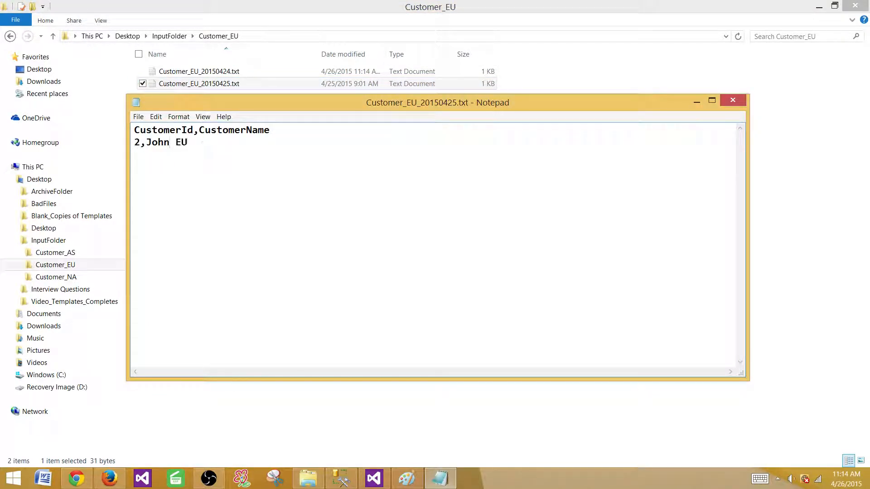
left_click(733, 101)
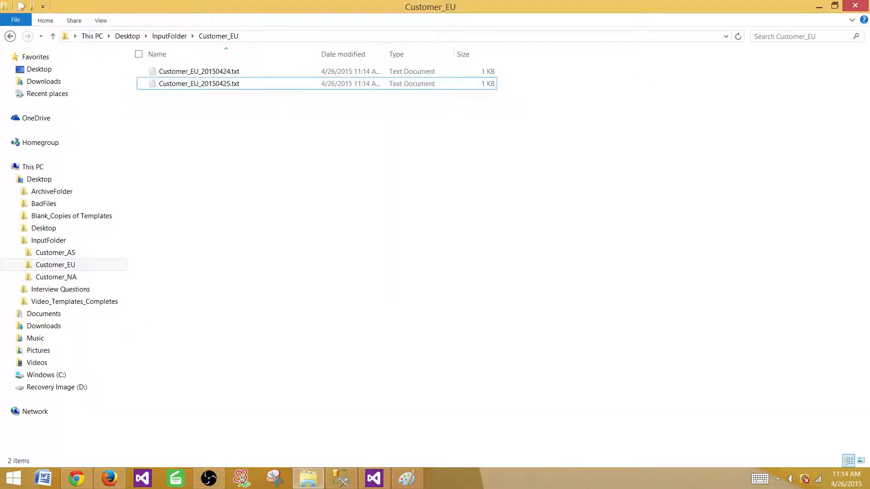
Switch to Visual Studio, run the Pkg_ASia_Europe_FileLoad package, and stop debugging once it has finished
left_click(374, 478)
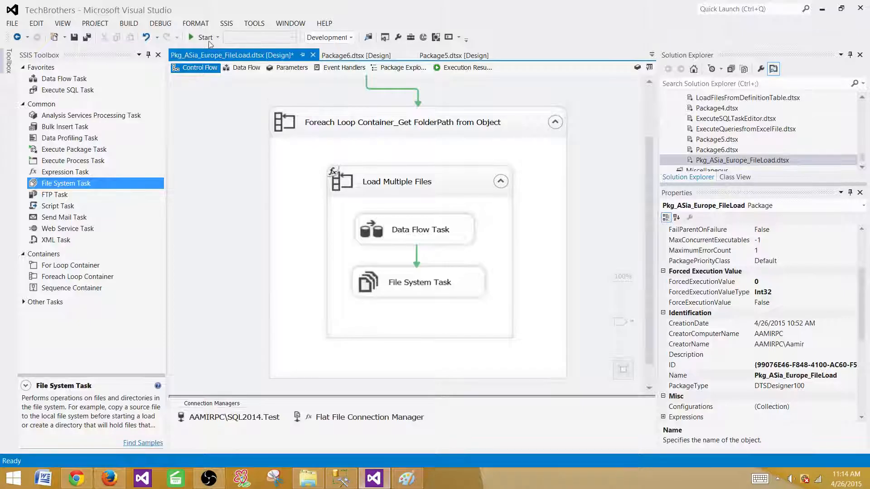
left_click(210, 38)
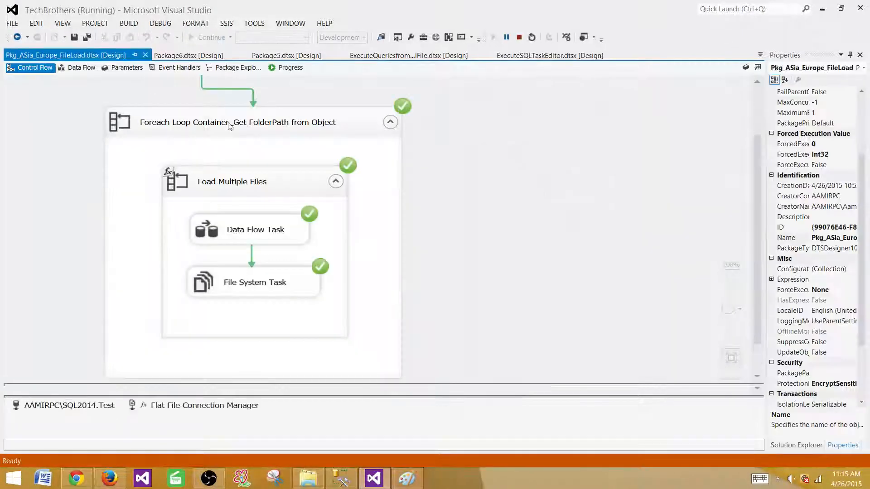
left_click(520, 37)
Switch to File Explorer and check ArchiveFolder and the Customer_AS and Customer_EU input folders for the moved files
left_click(309, 478)
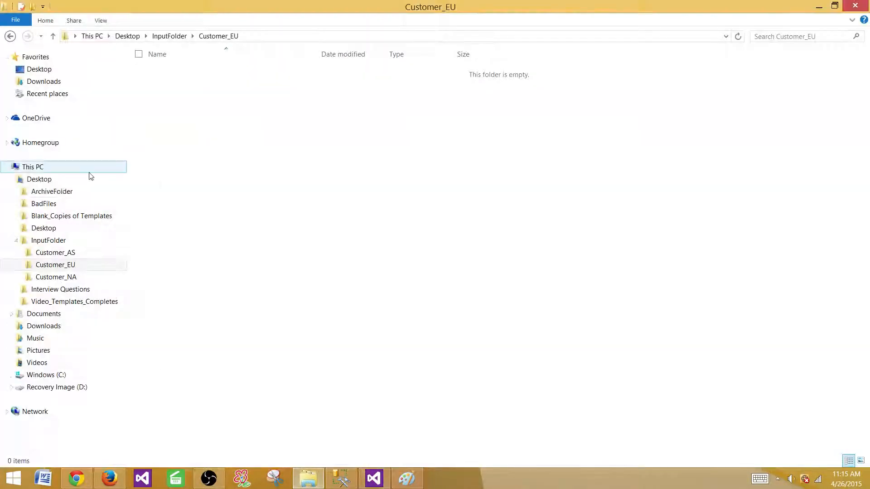
left_click(60, 194)
left_click_drag(272, 138, 216, 68)
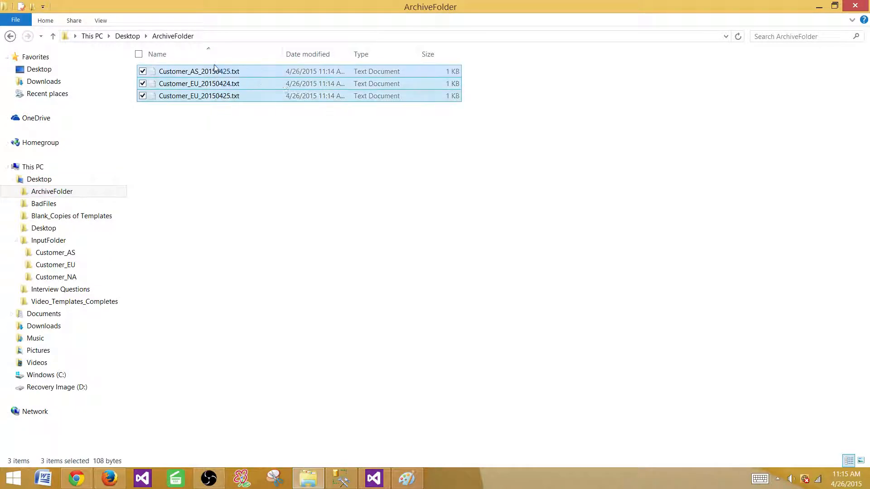
left_click(317, 133)
left_click(52, 241)
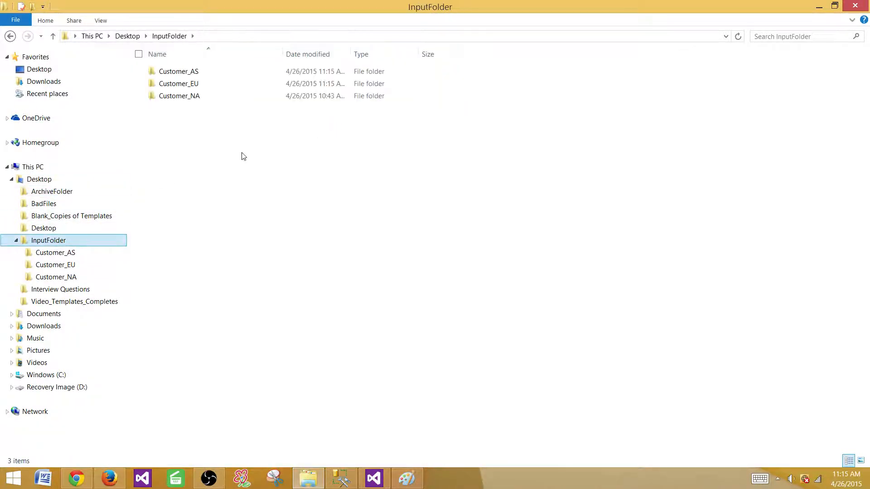
double_click(191, 71)
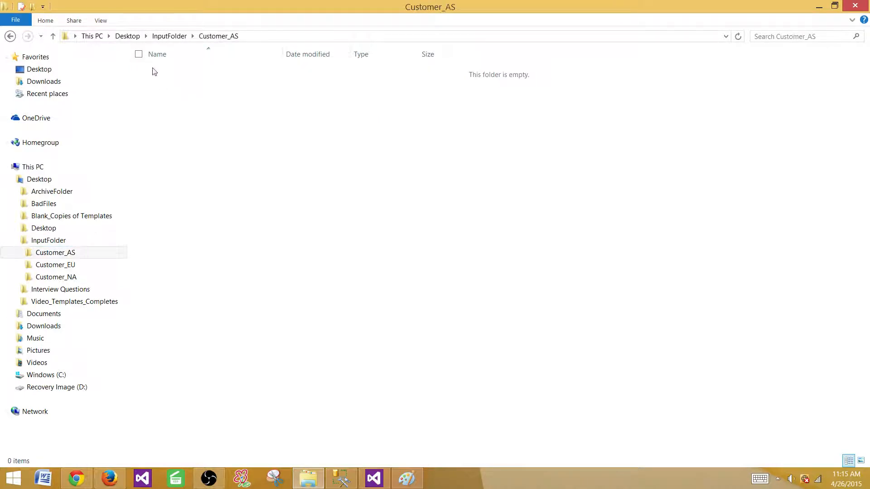
left_click(164, 36)
double_click(160, 84)
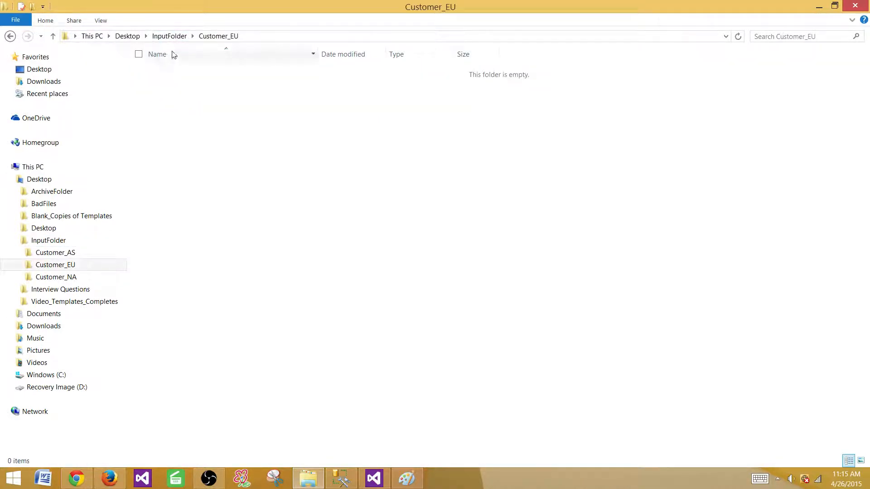
left_click(169, 36)
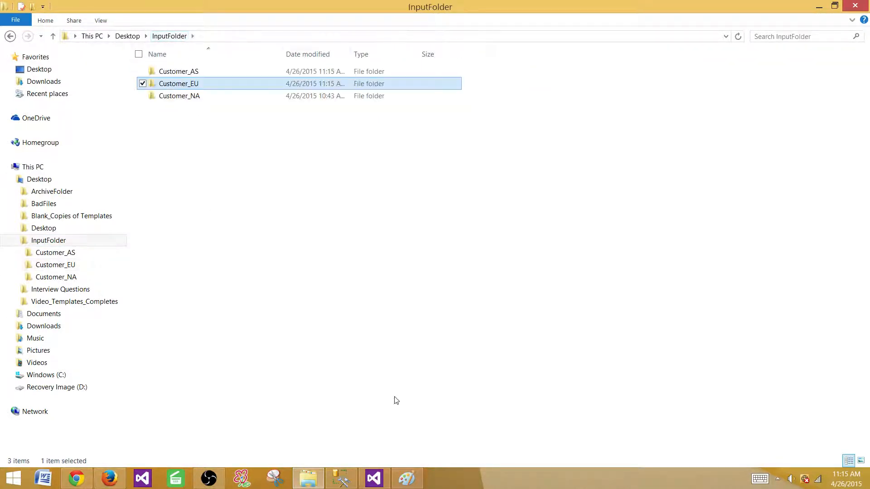
Switch to Visual Studio and review the operation configured in the File System Task
key("alt+Tab")
double_click(453, 292)
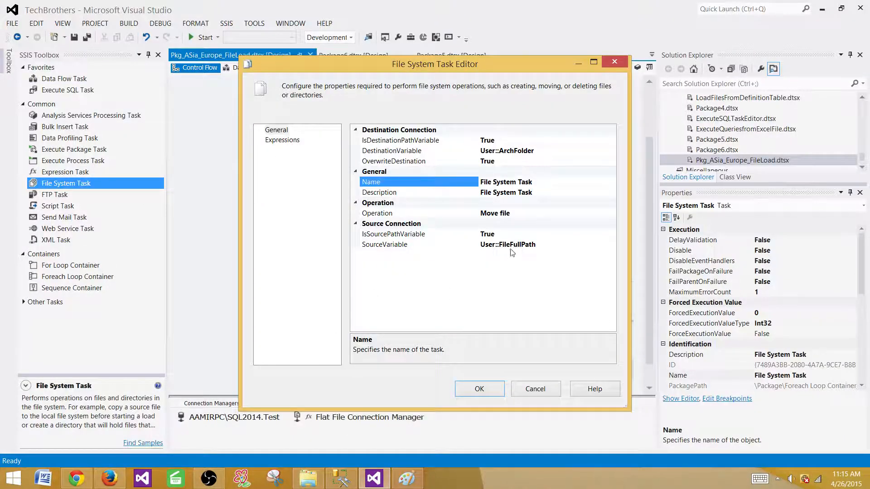
left_click(519, 213)
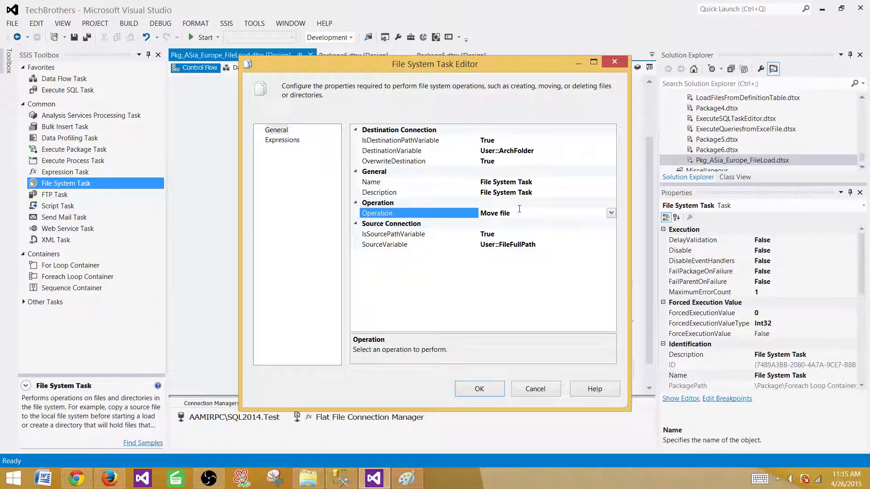
left_click(479, 388)
left_click(232, 310)
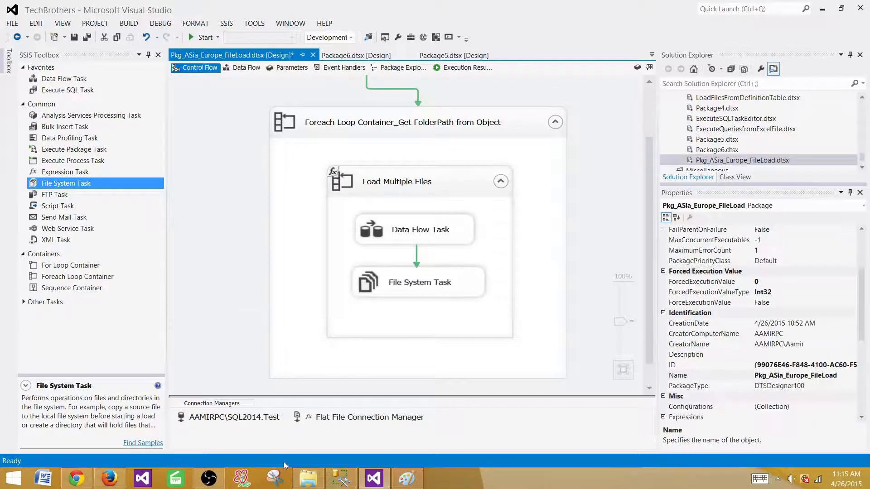
Switch to SQL Server Management Studio and rerun the SELECT of CustomerID and CustomerName from [Test].[dbo].[Customer]
left_click(350, 478)
left_click_drag(362, 117, 185, 87)
left_click(155, 47)
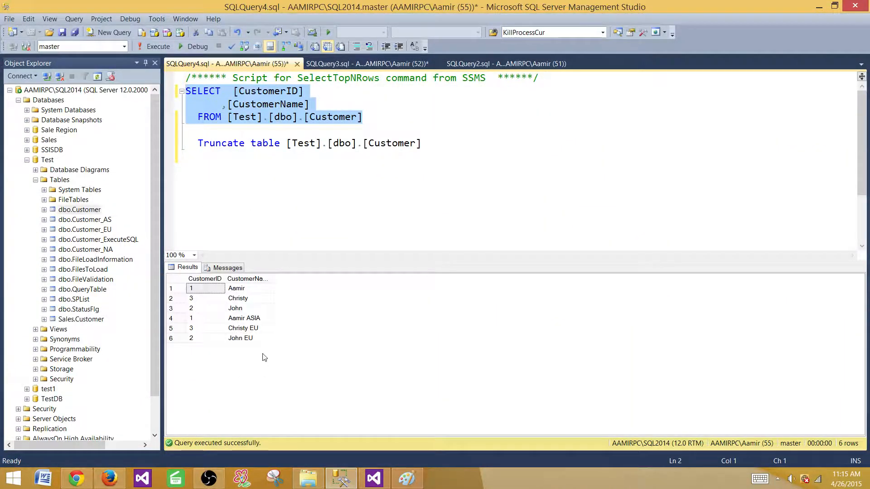
Examine the ASIA and EU customer rows in the query results, and switch to the scenario summary in Paint
left_click(252, 320)
left_click_drag(254, 321, 198, 341)
left_click(213, 320)
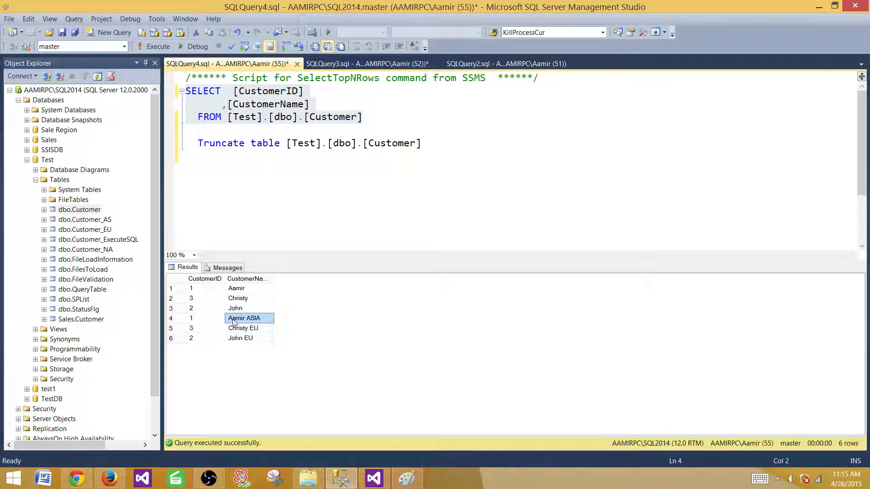
left_click_drag(218, 333, 244, 343)
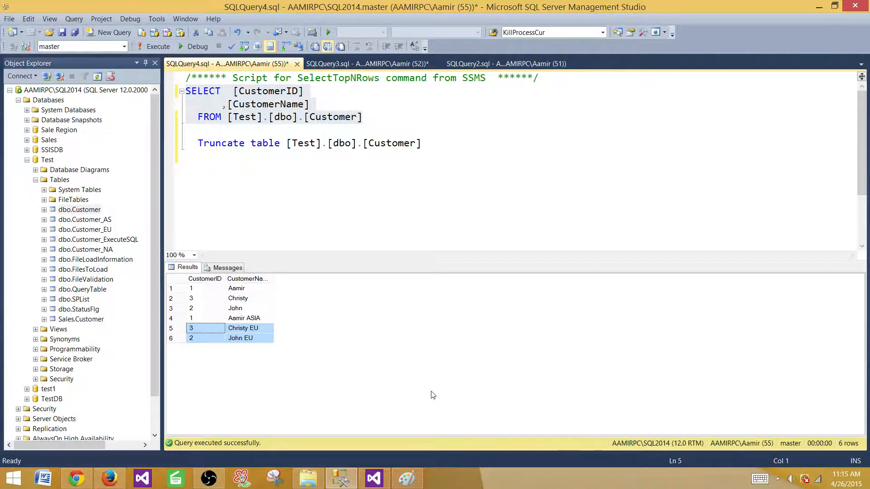
left_click(407, 478)
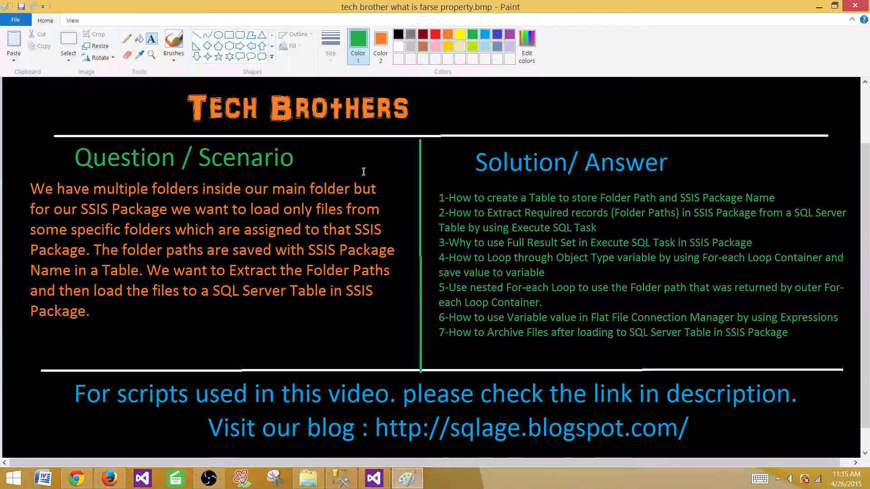